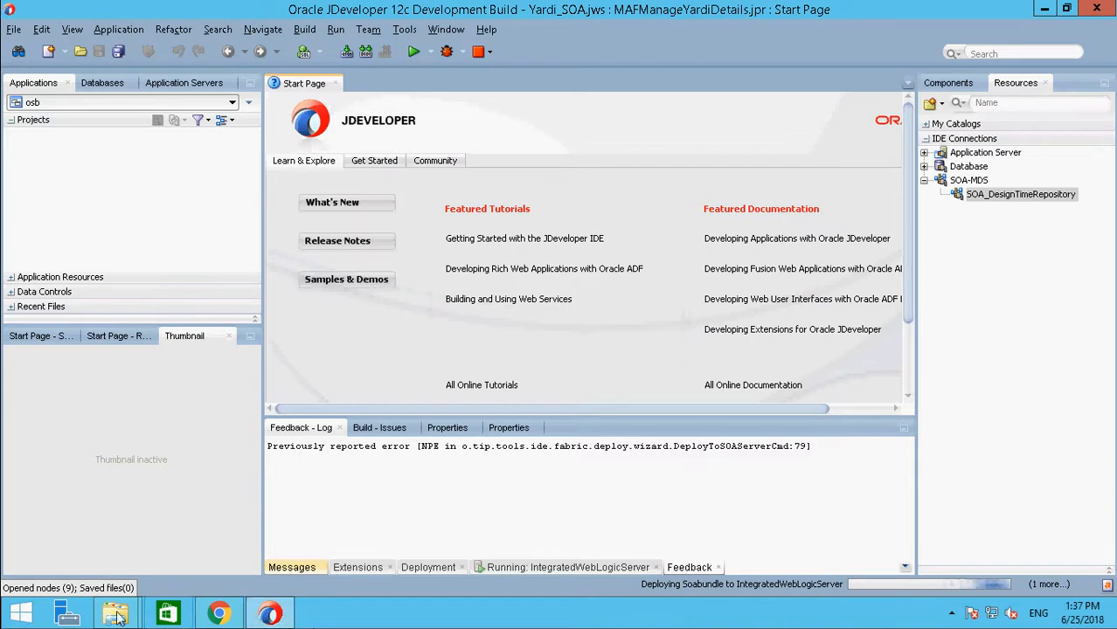
Step: Switch to the File Explorer window of the JDeveloper integration seed folder and examine its full path
mouse_move(115, 614)
click(92, 525)
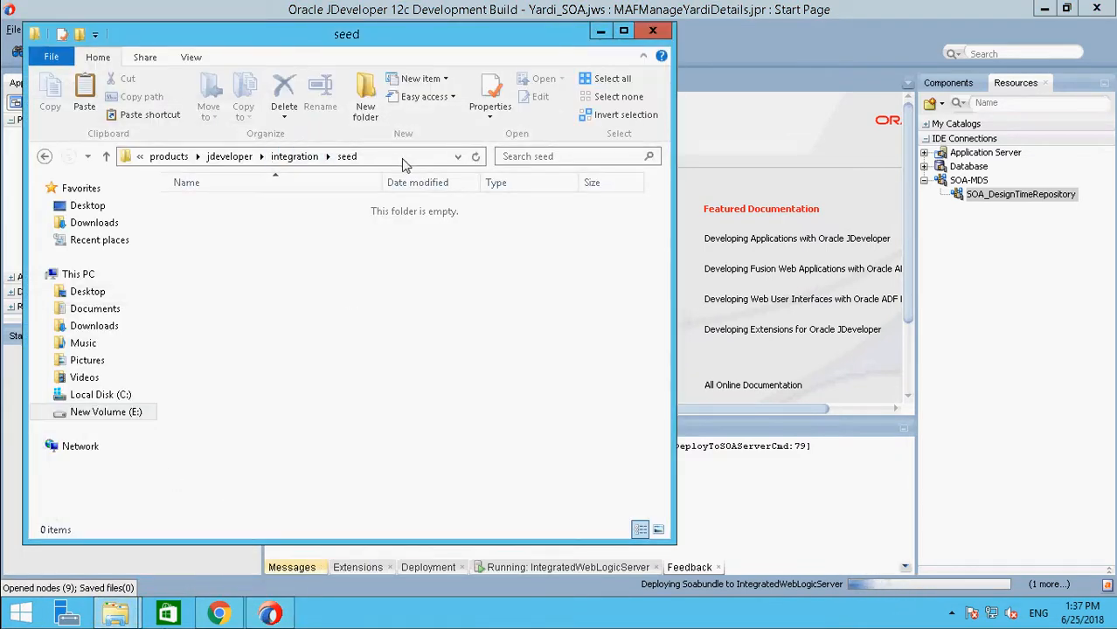
click(399, 165)
click(376, 160)
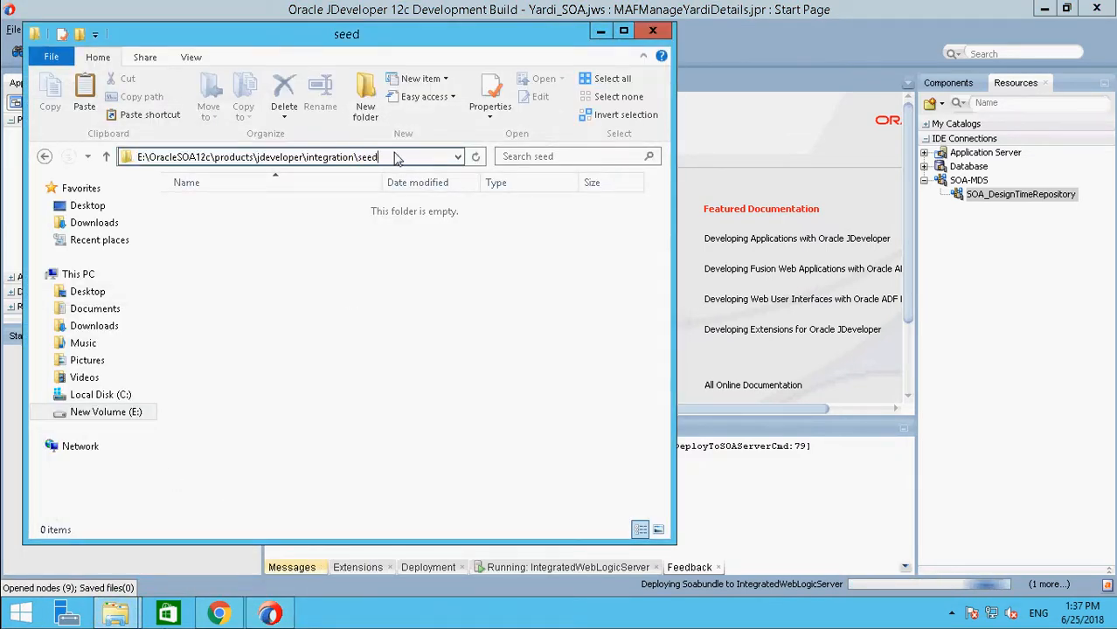
drag(148, 160, 378, 164)
click(233, 160)
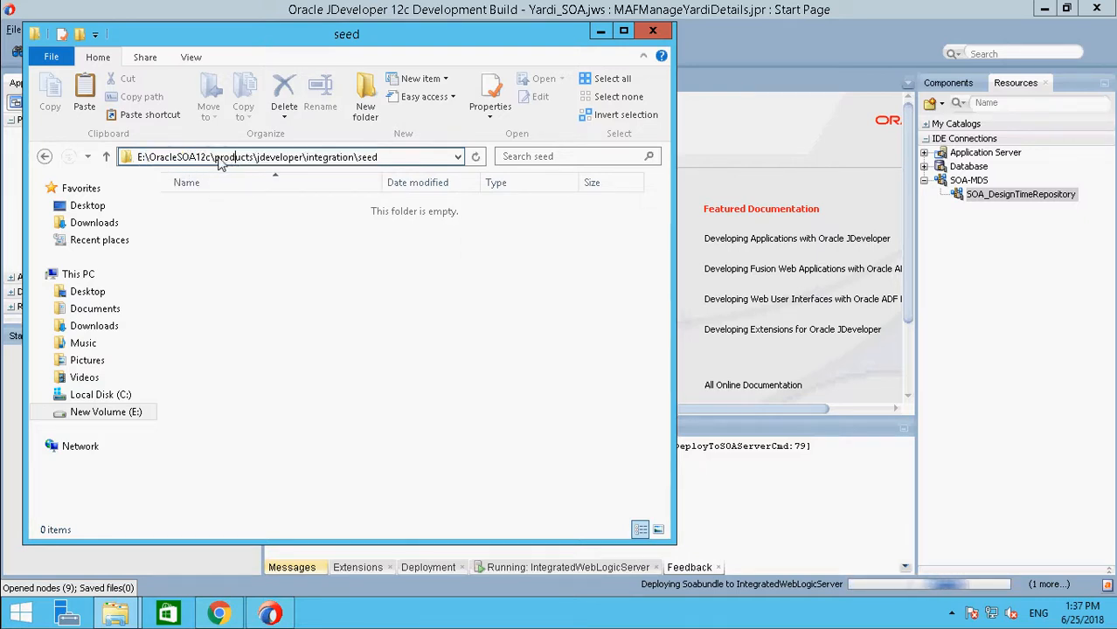
mouse_move(233, 164)
mouse_down()
mouse_move(395, 161)
mouse_move(224, 163)
mouse_up()
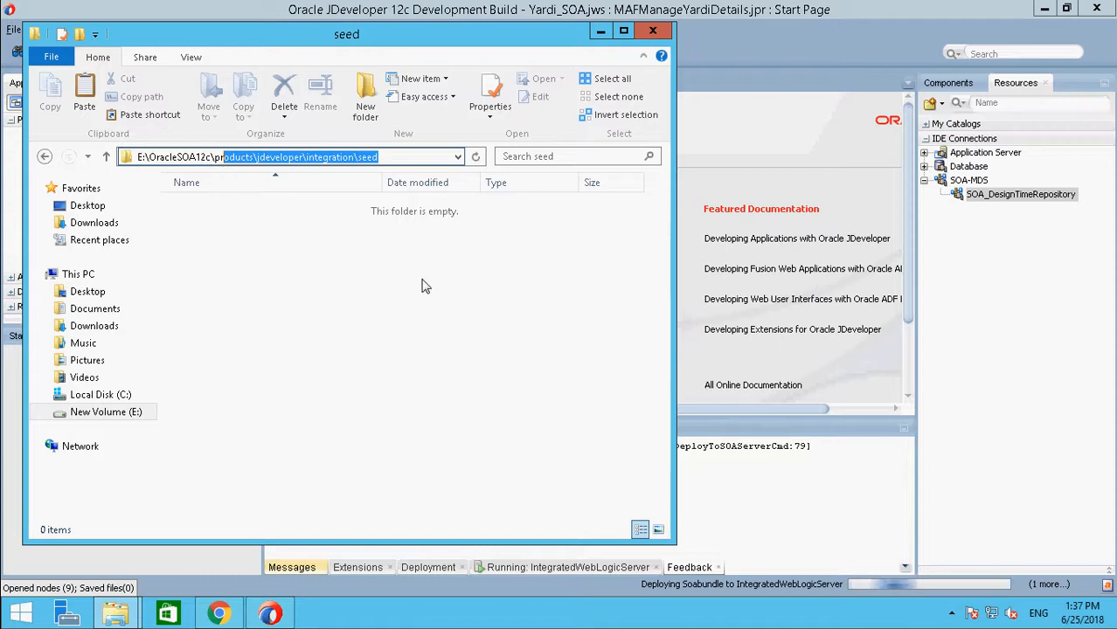
Step: Create a new folder named apps inside the seed folder
right_click(351, 329)
key(Escape)
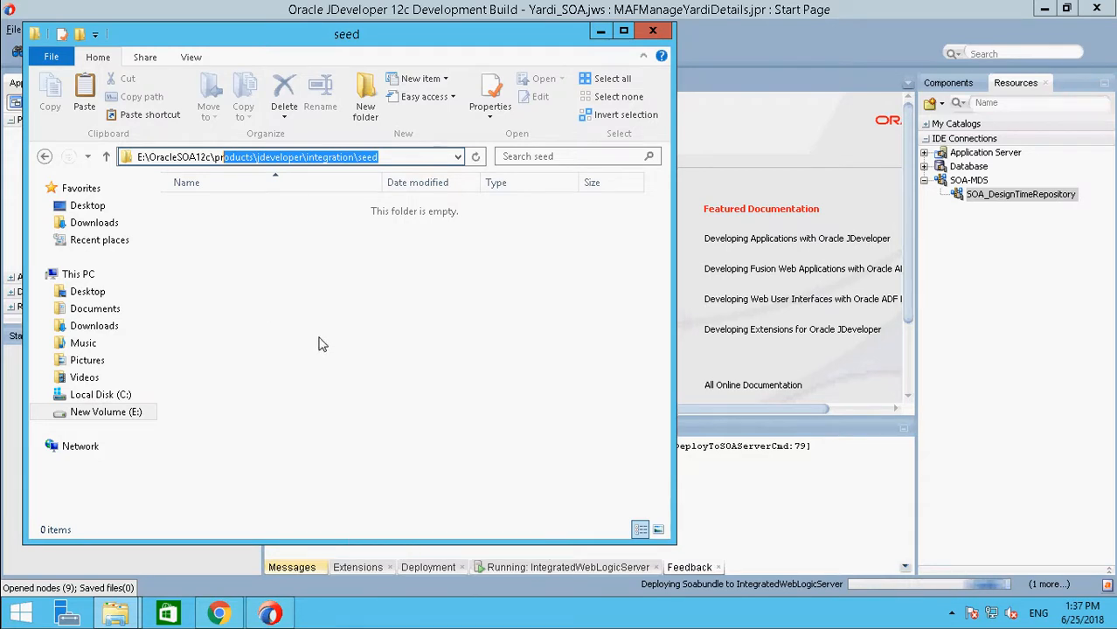
right_click(278, 297)
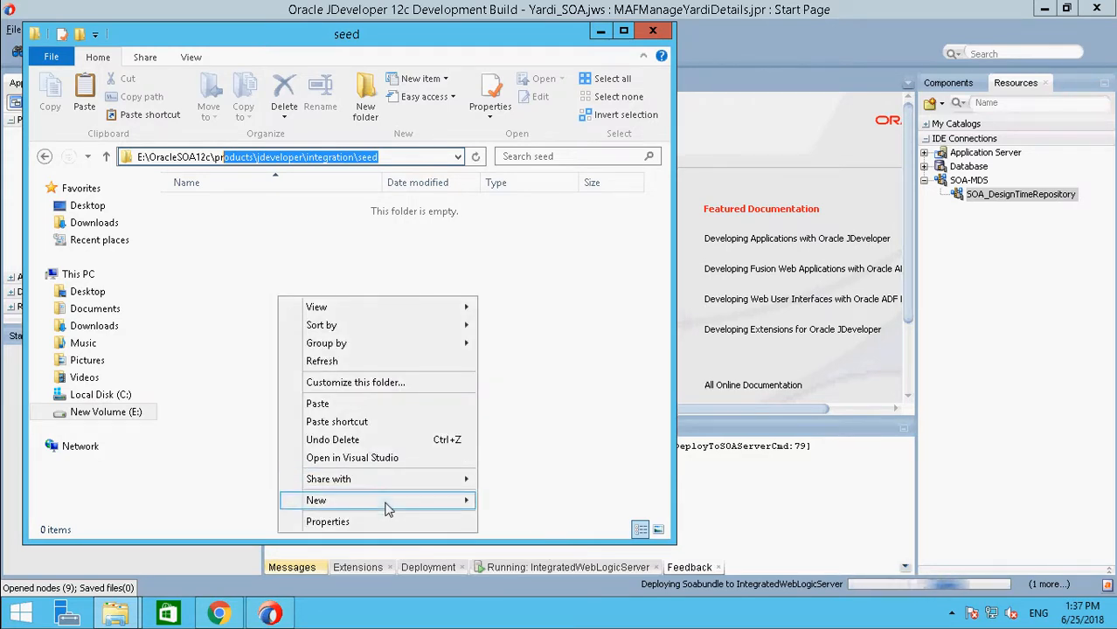
mouse_move(376, 500)
click(529, 300)
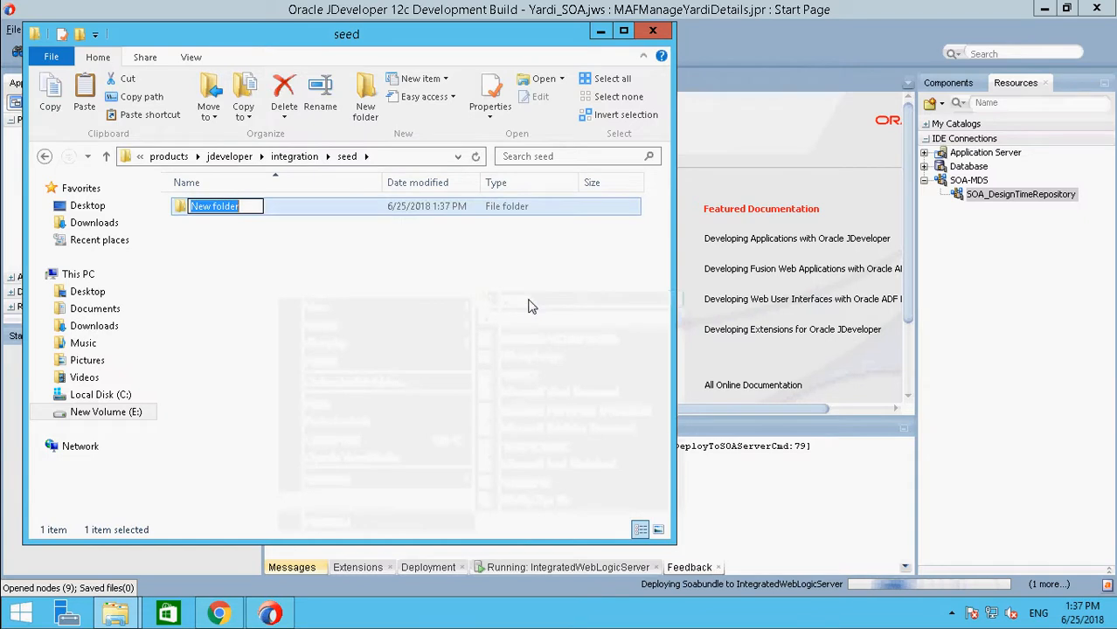
text(apps)
key(Return)
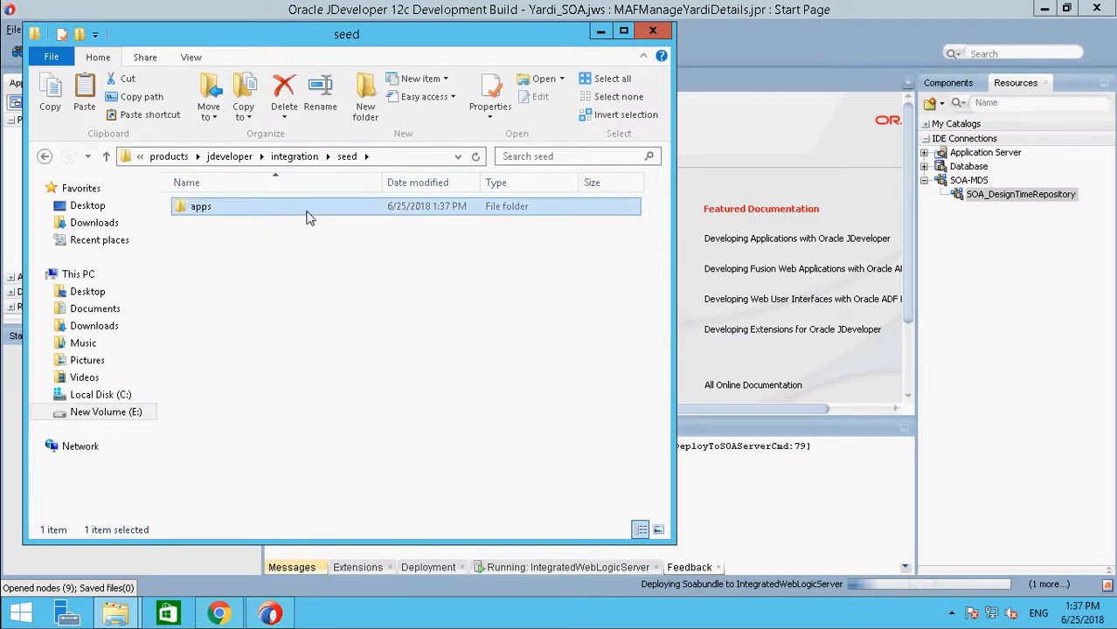
Step: Copy the desktop's Common folder into the apps folder and open the copy in a maximized window
double_click(390, 211)
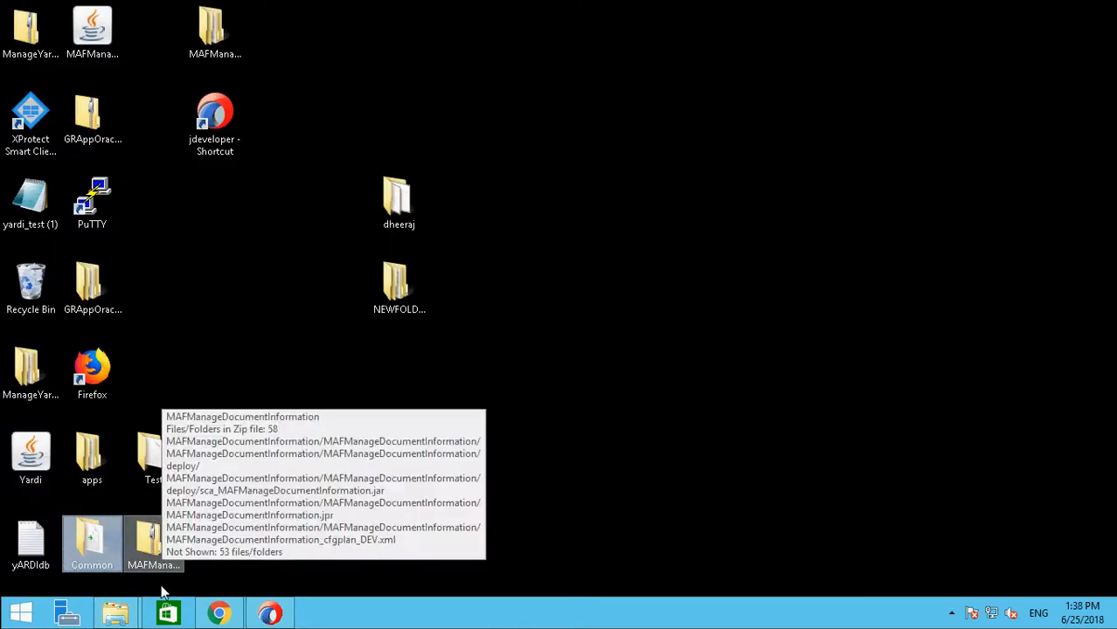
click(129, 619)
click(117, 531)
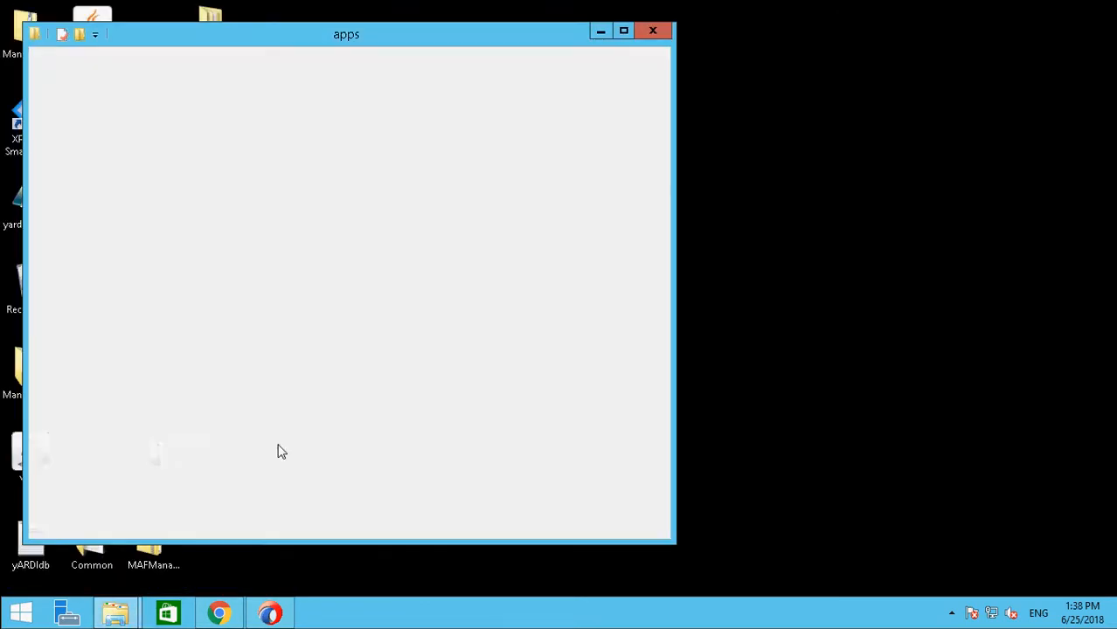
key(ctrl+v)
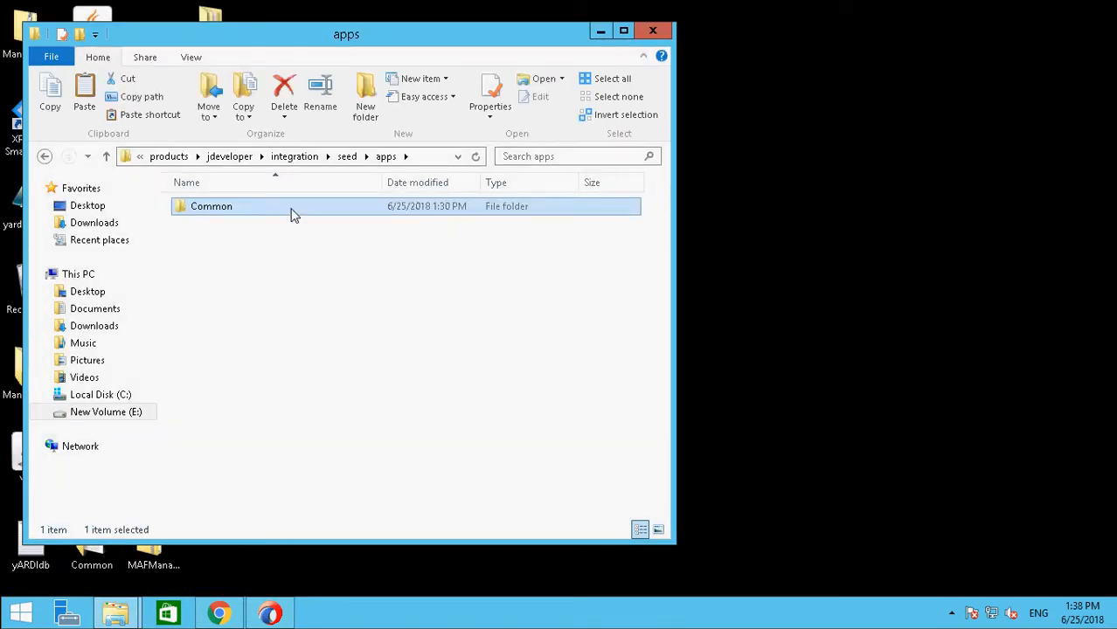
double_click(295, 215)
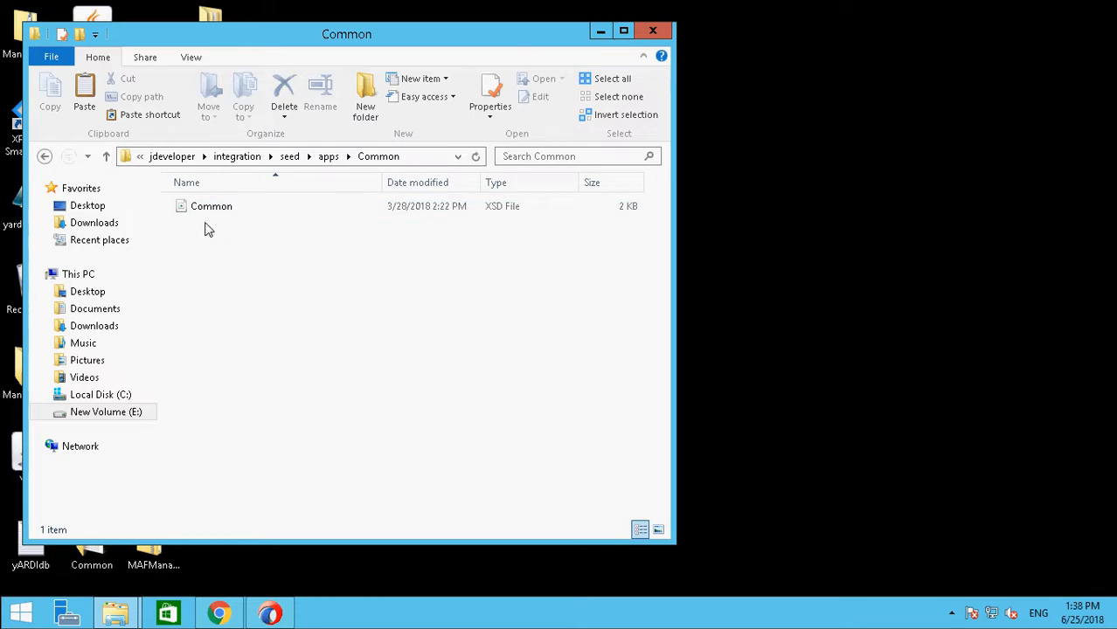
click(623, 32)
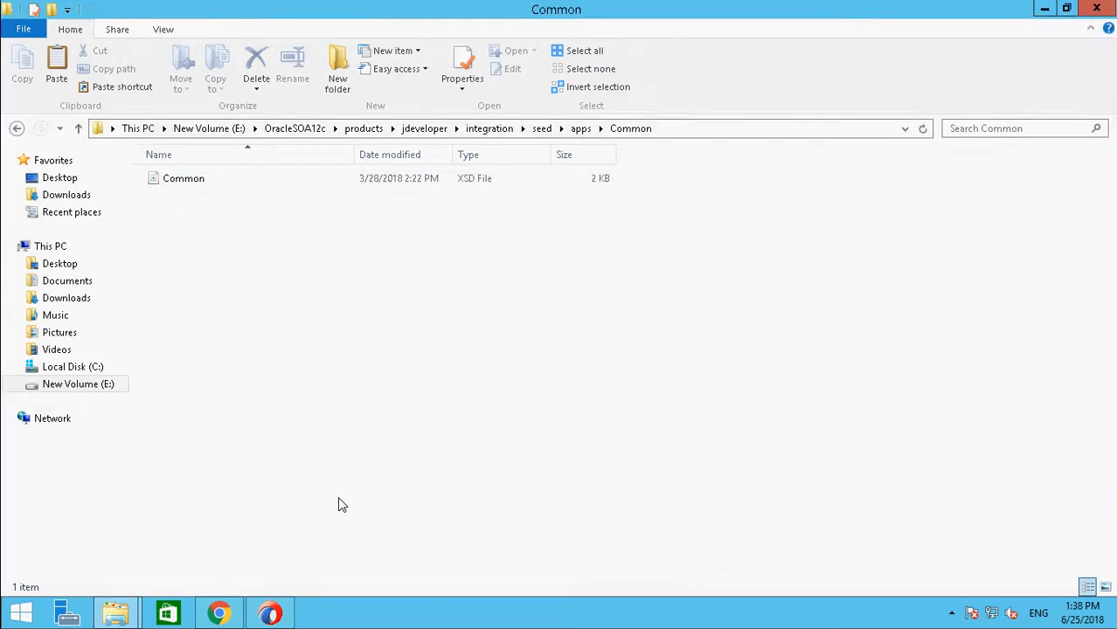
Step: Switch to JDeveloper and locate SOA_DesignTimeRepository under the SOA-MDS connections
click(271, 615)
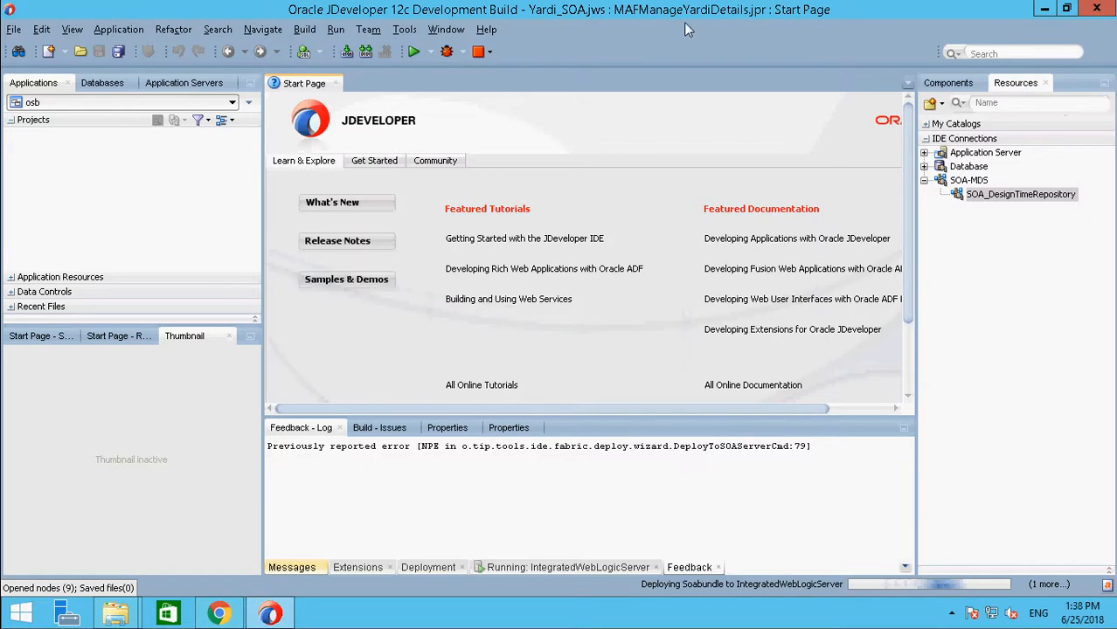
click(447, 29)
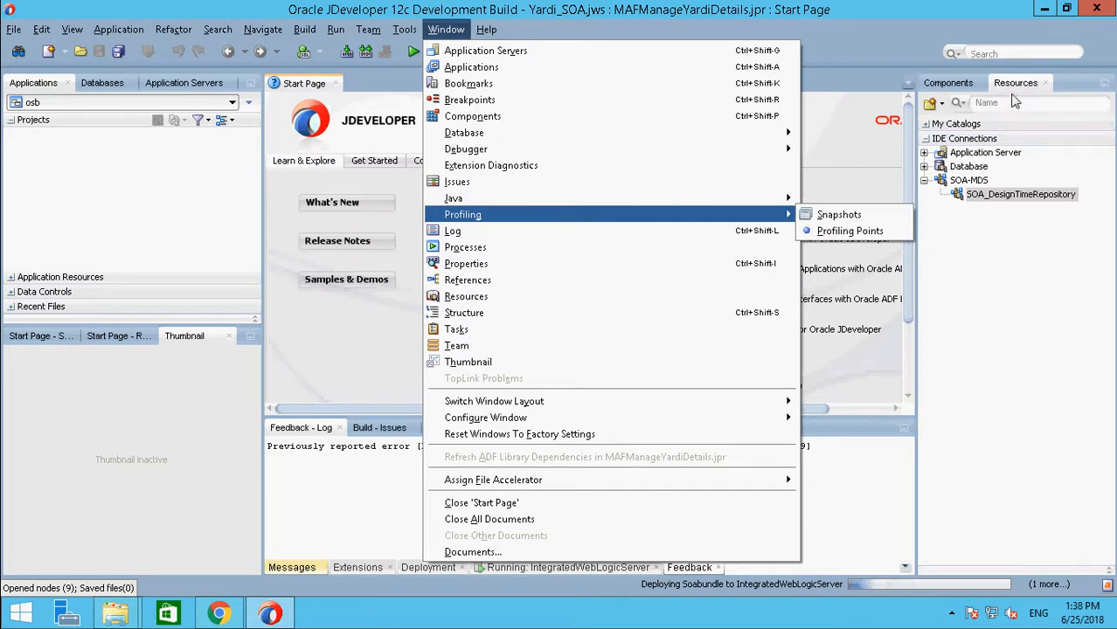
click(994, 192)
click(988, 196)
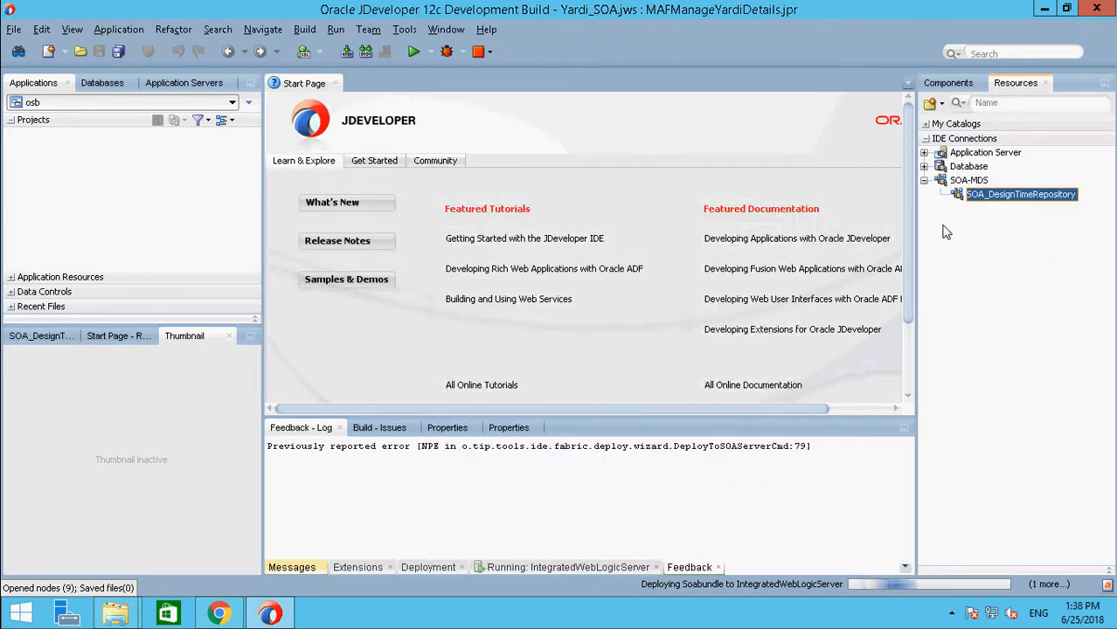
Step: Start a new SOA-MDS connection and set its connection type to File Based MDS
click(970, 181)
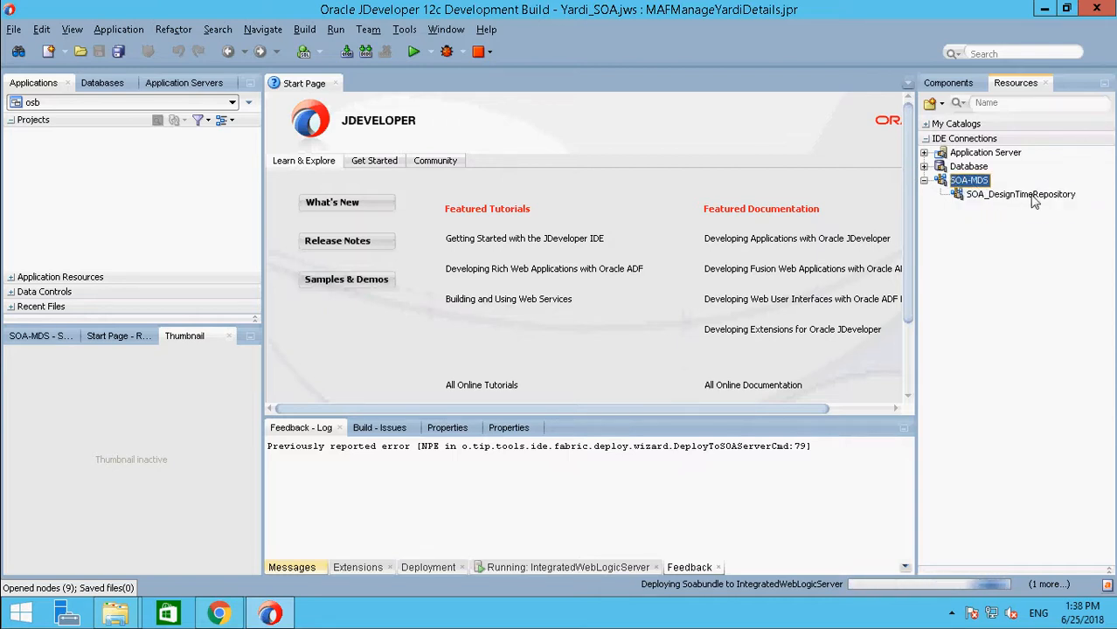
right_click(959, 184)
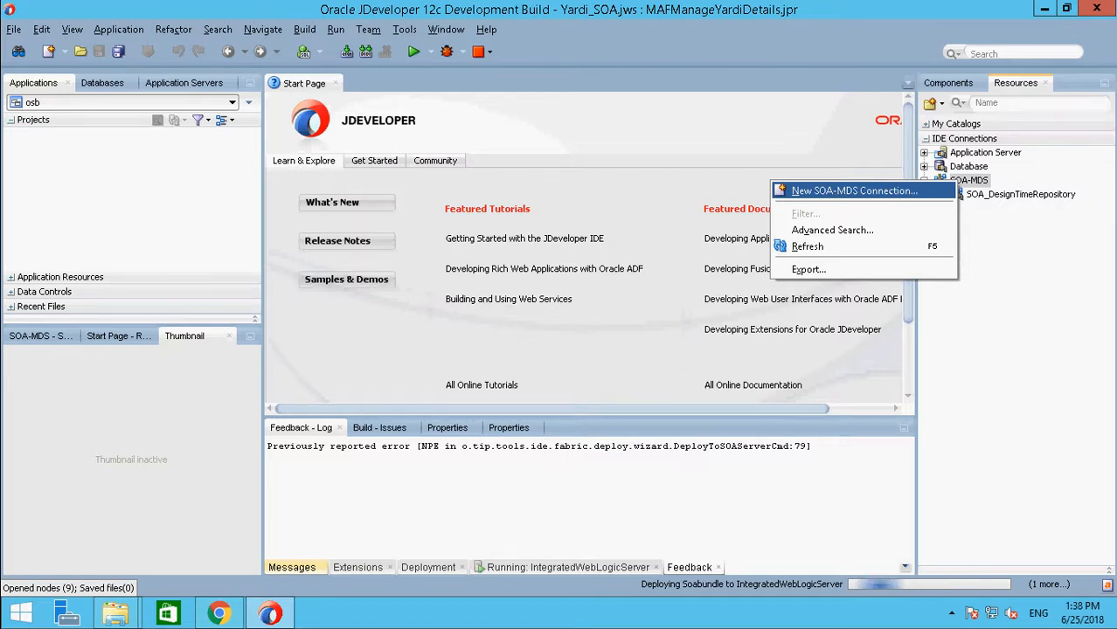
click(852, 190)
double_click(394, 185)
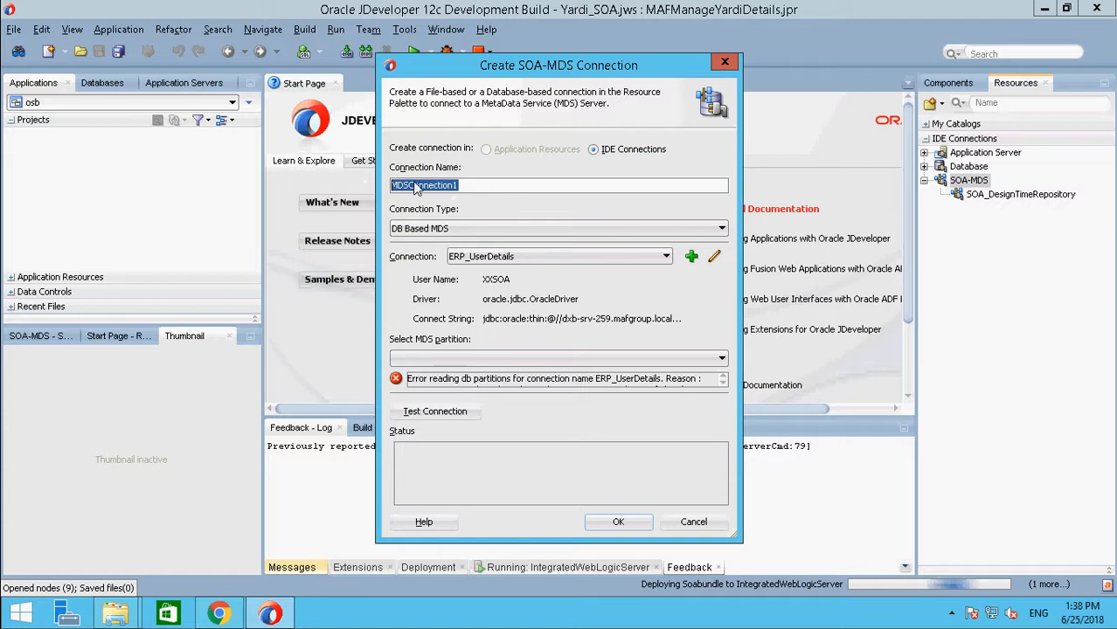
drag(504, 186, 377, 189)
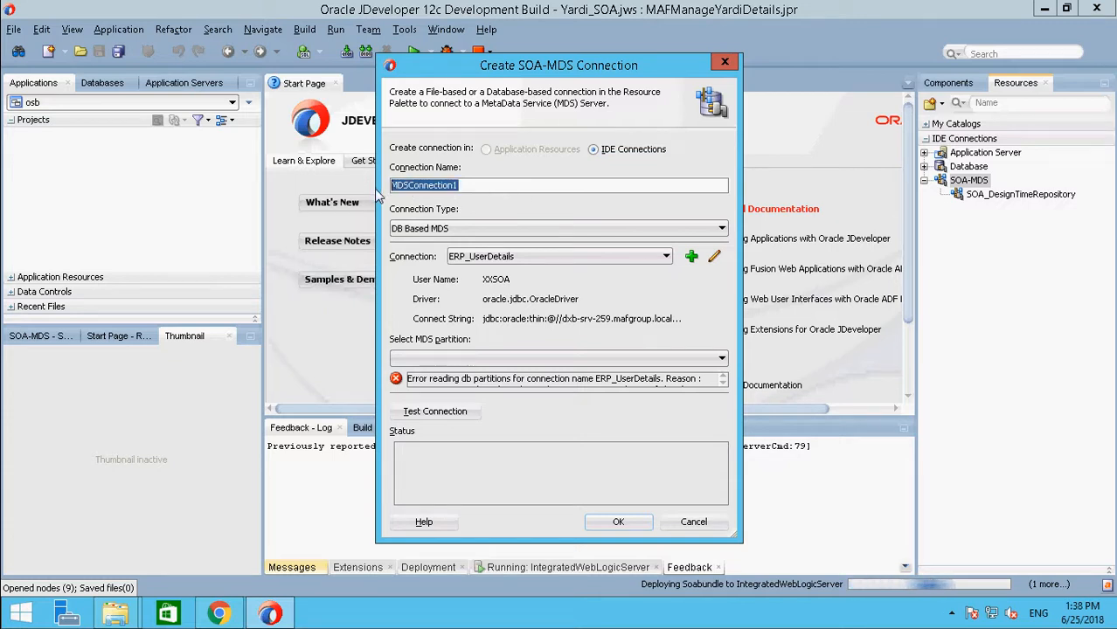
click(464, 229)
click(444, 258)
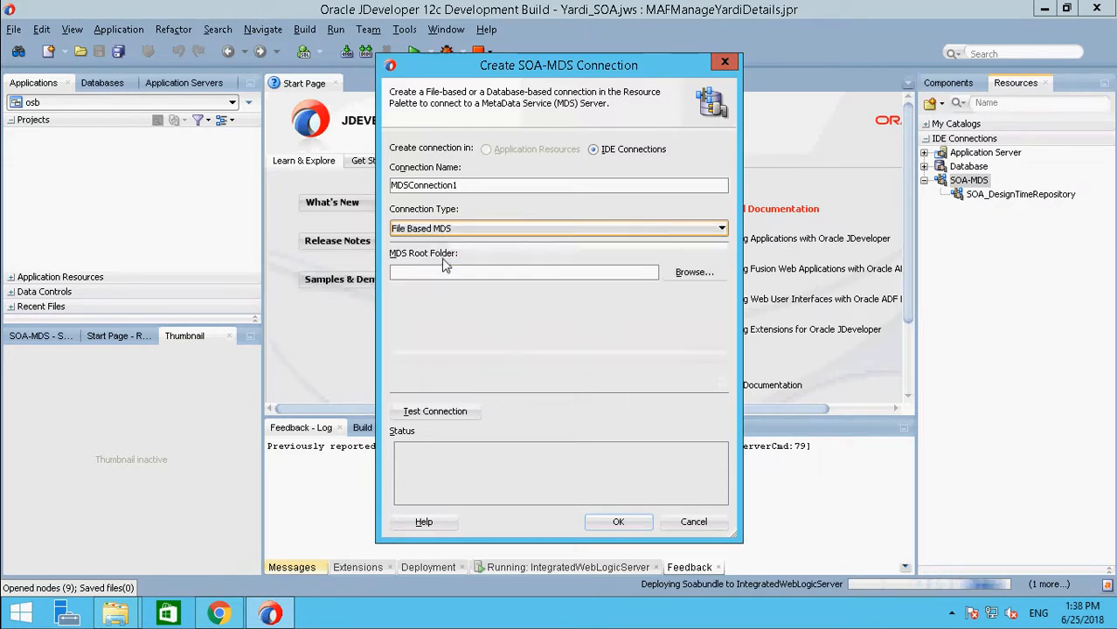
Step: Copy the path E:\OracleSOA12c\products\jdeveloper\integration\seed\apps\ from File Explorer and return to JDeveloper's connection dialog
click(512, 276)
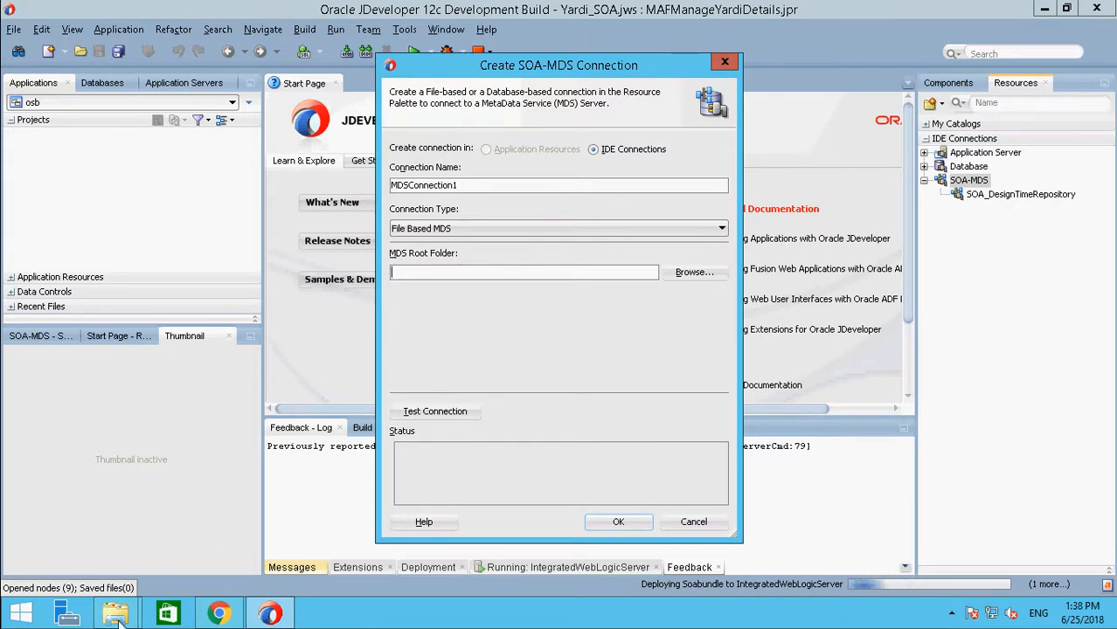
mouse_move(116, 616)
mouse_move(109, 562)
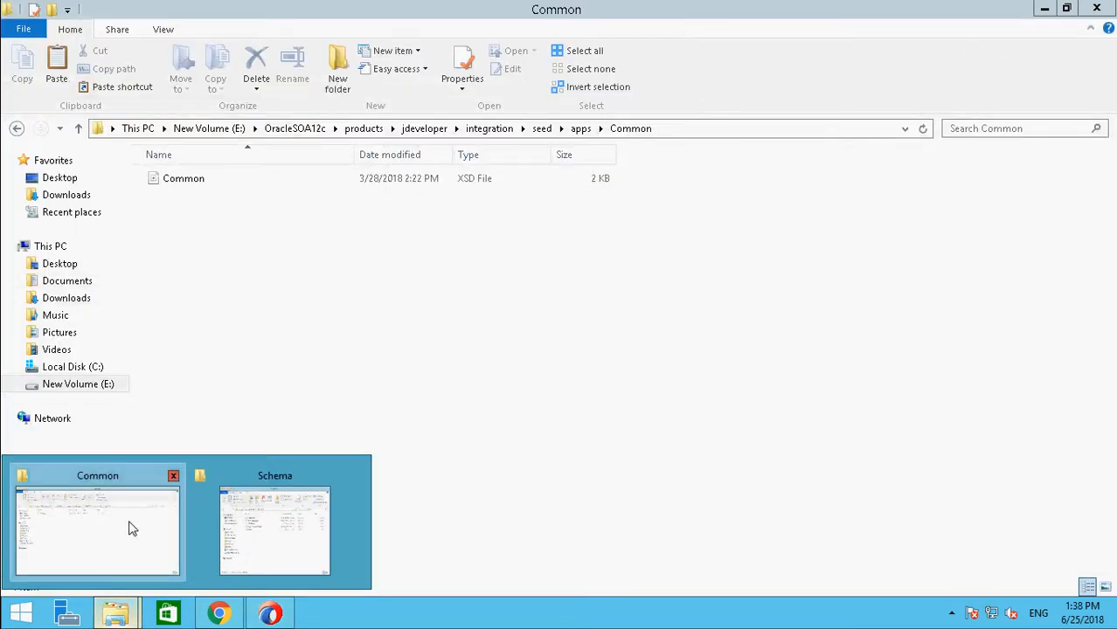
click(588, 131)
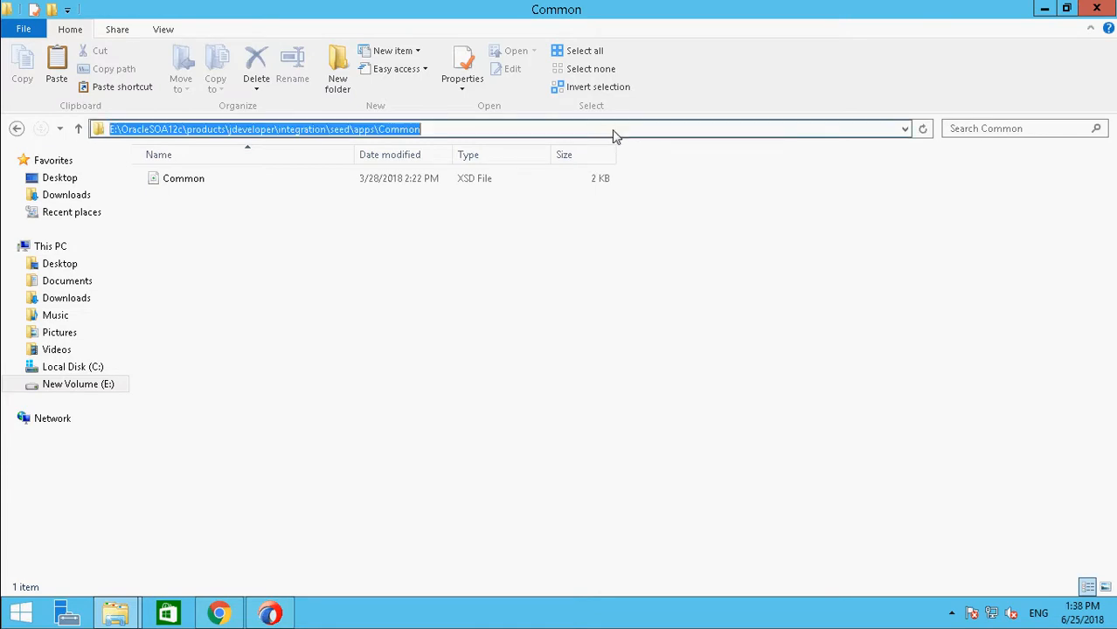
click(376, 132)
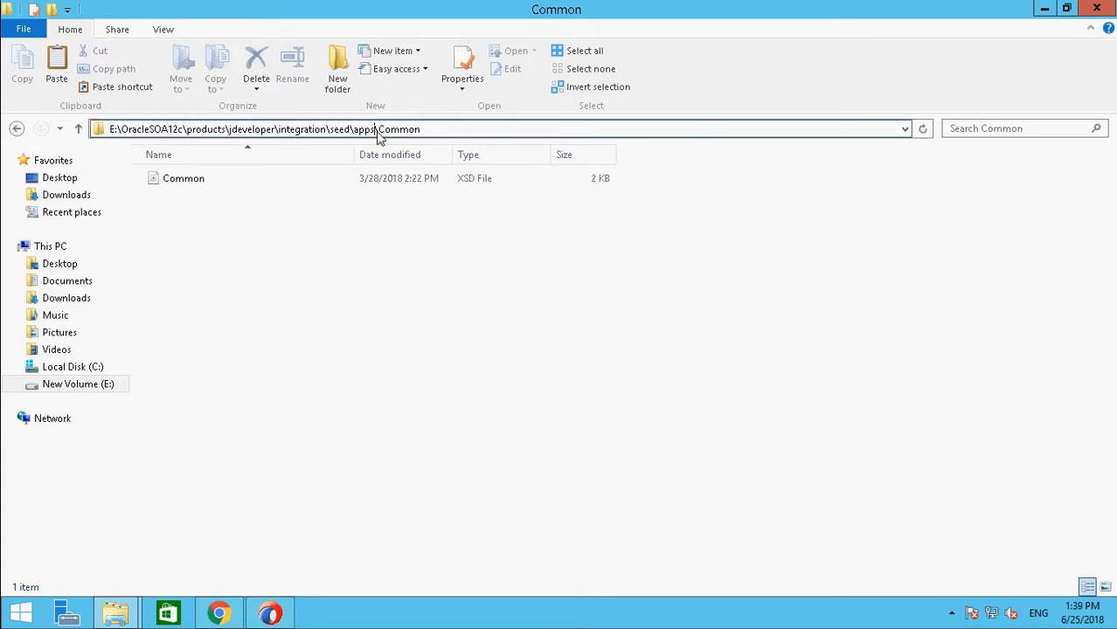
drag(372, 135, 289, 161)
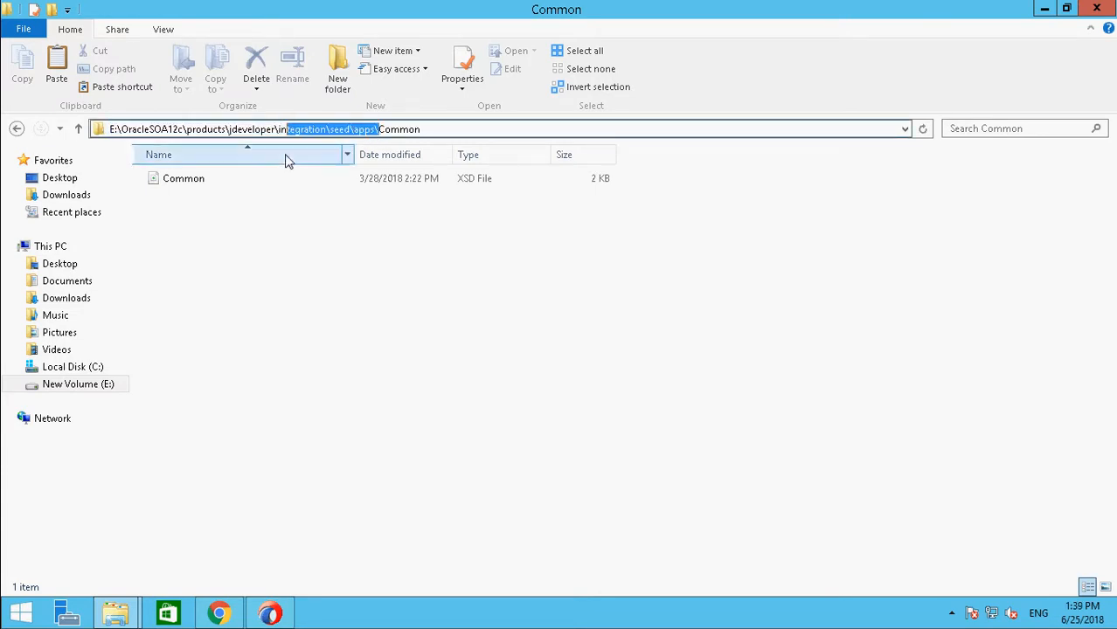
drag(377, 136, 104, 135)
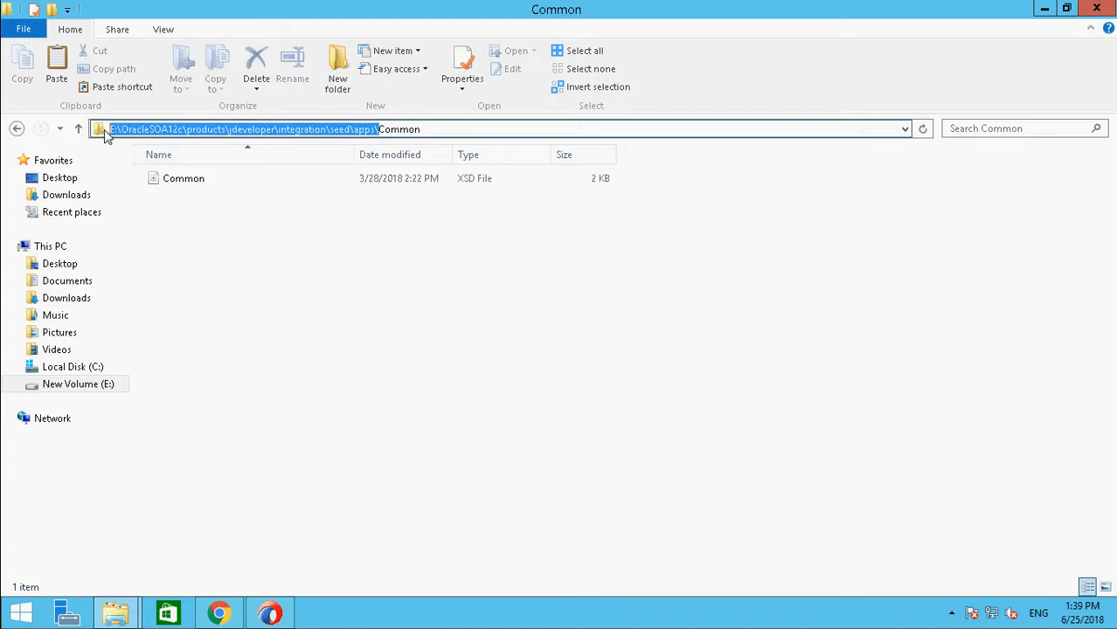
key(ctrl+c)
key(alt)
click(291, 608)
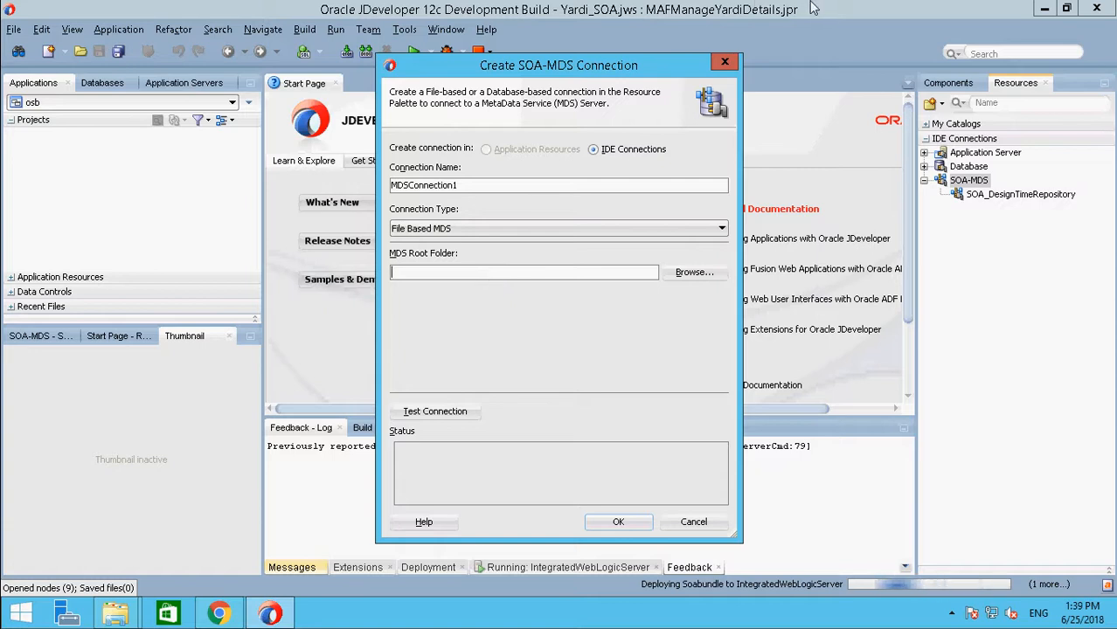
mouse_move(812, 4)
click(1066, 9)
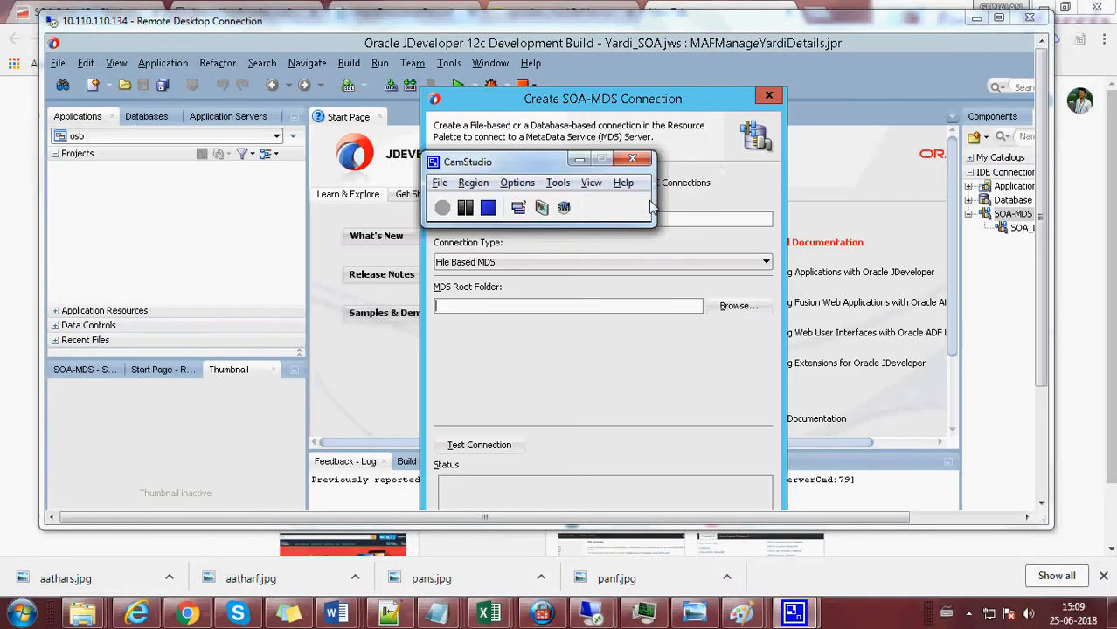
click(464, 209)
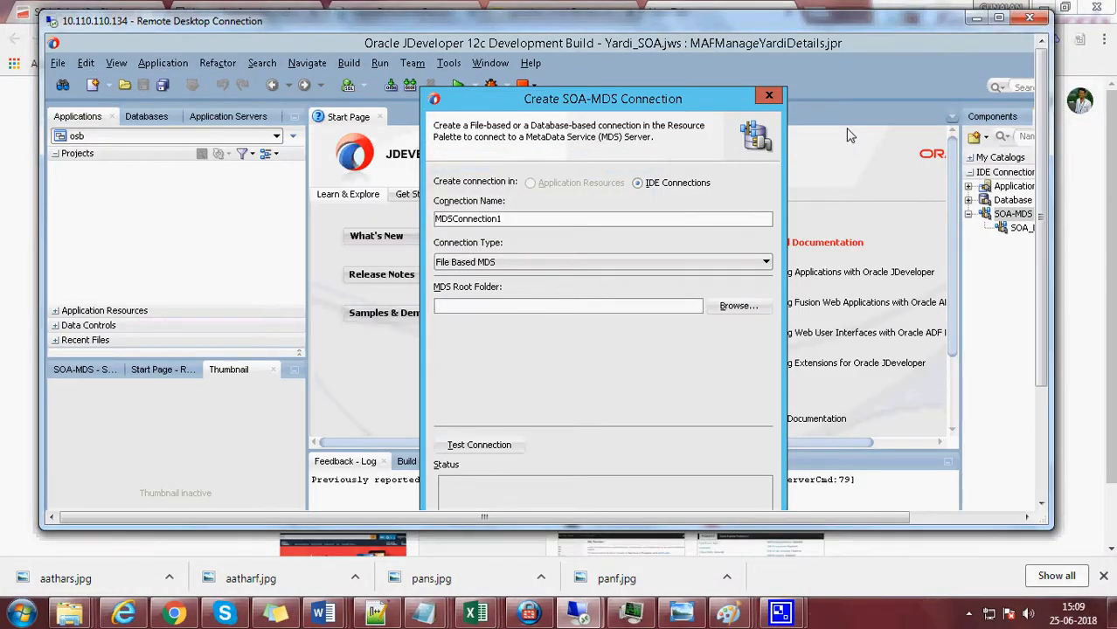
key(ctrl+alt+Break)
Step: Enter E:\OracleSOA12c\products\jdeveloper\integration\seed\apps\ as the MDS root folder, and discard the new connection
click(554, 277)
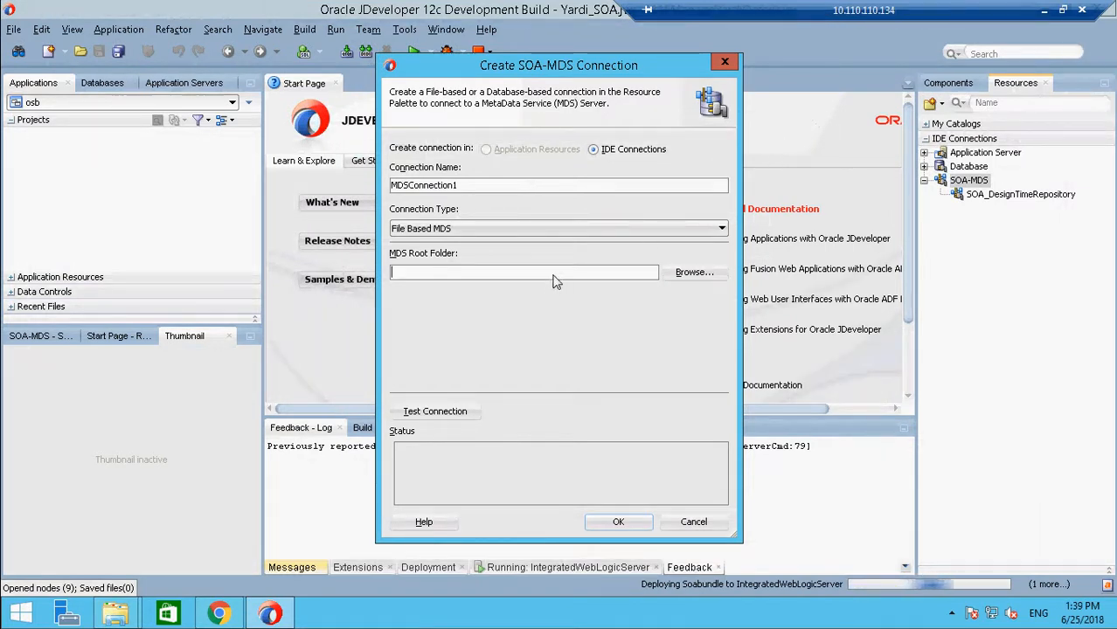
key(ctrl+v)
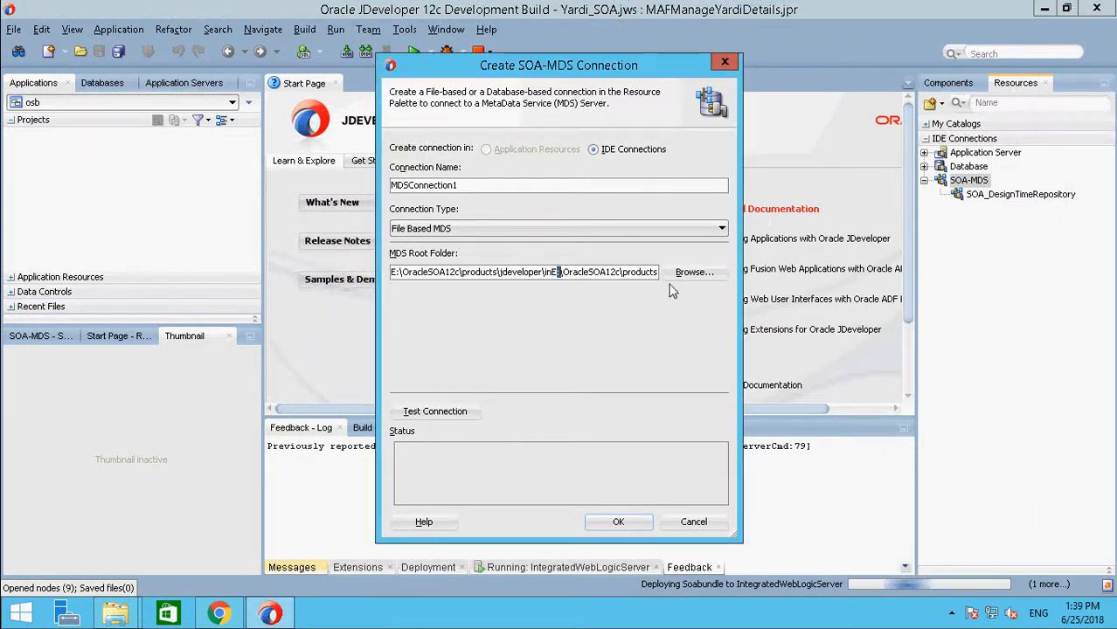
triple_click(602, 281)
key(ctrl+v)
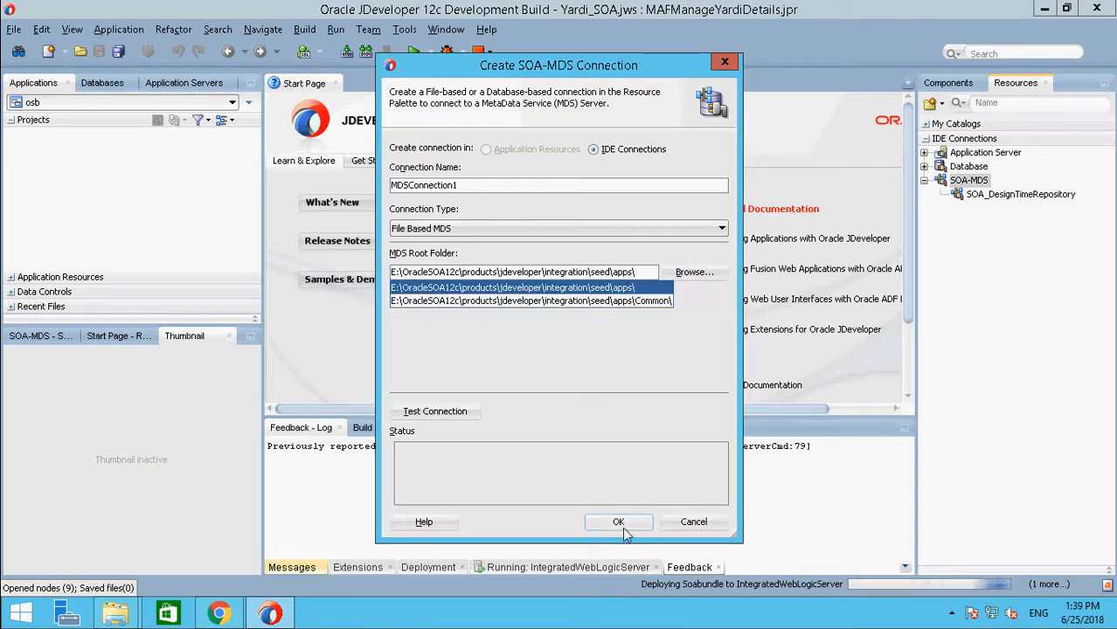
click(703, 522)
click(704, 522)
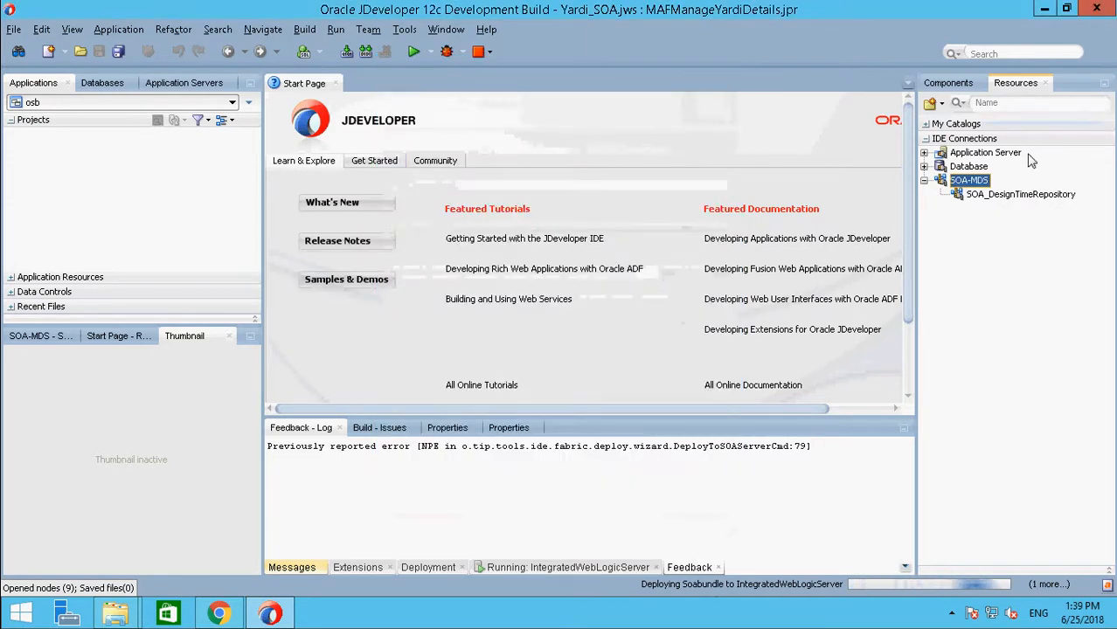
Step: Set SOA_DesignTimeRepository's MDS root folder to E:\OracleSOA12c\products\jdeveloper\integration\seed\apps and refresh the connection
click(999, 196)
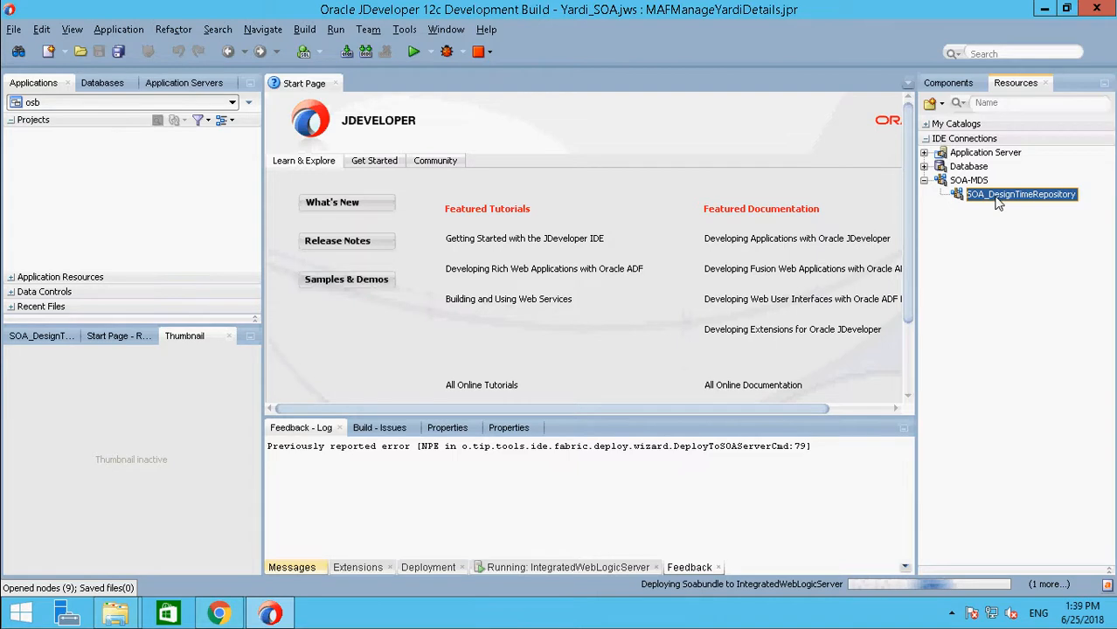
right_click(996, 201)
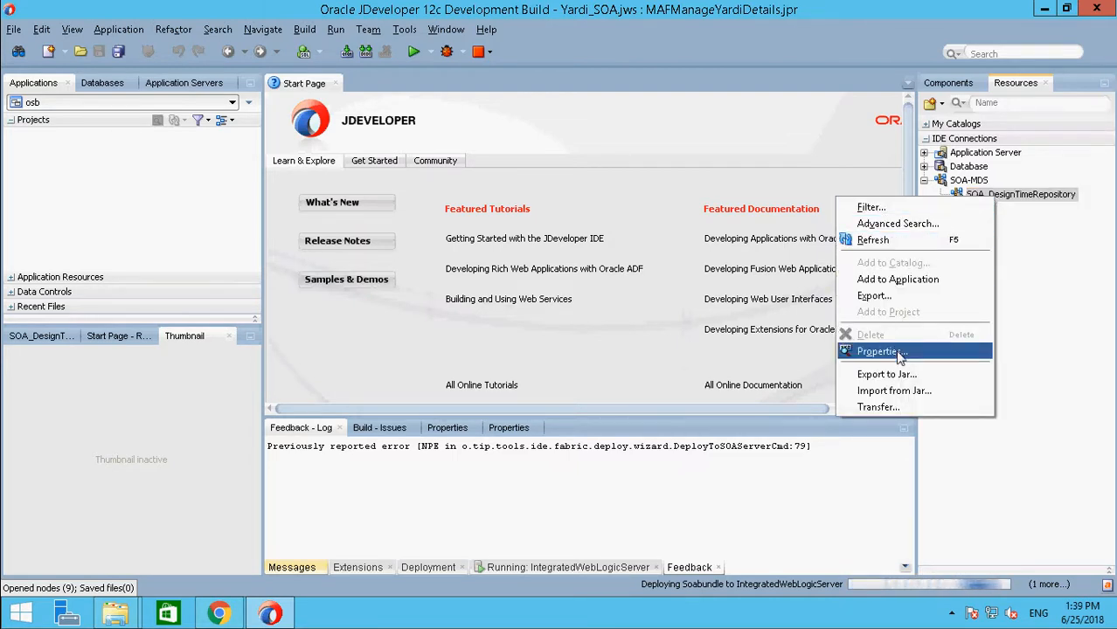
click(881, 351)
key(Tab)
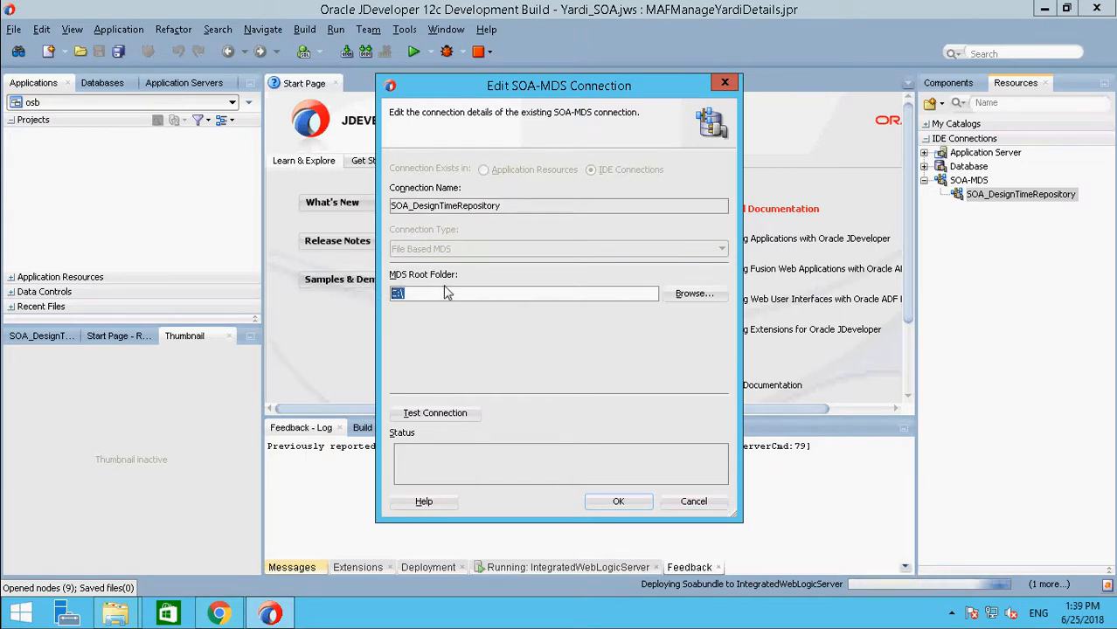
key(ctrl+v)
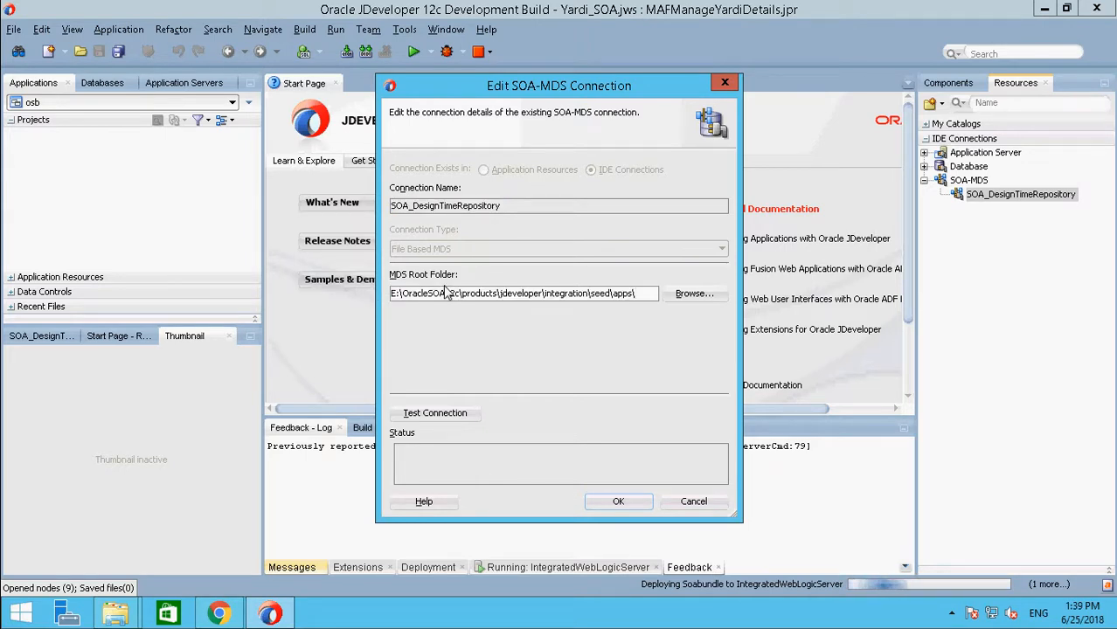
click(635, 504)
click(635, 503)
click(979, 197)
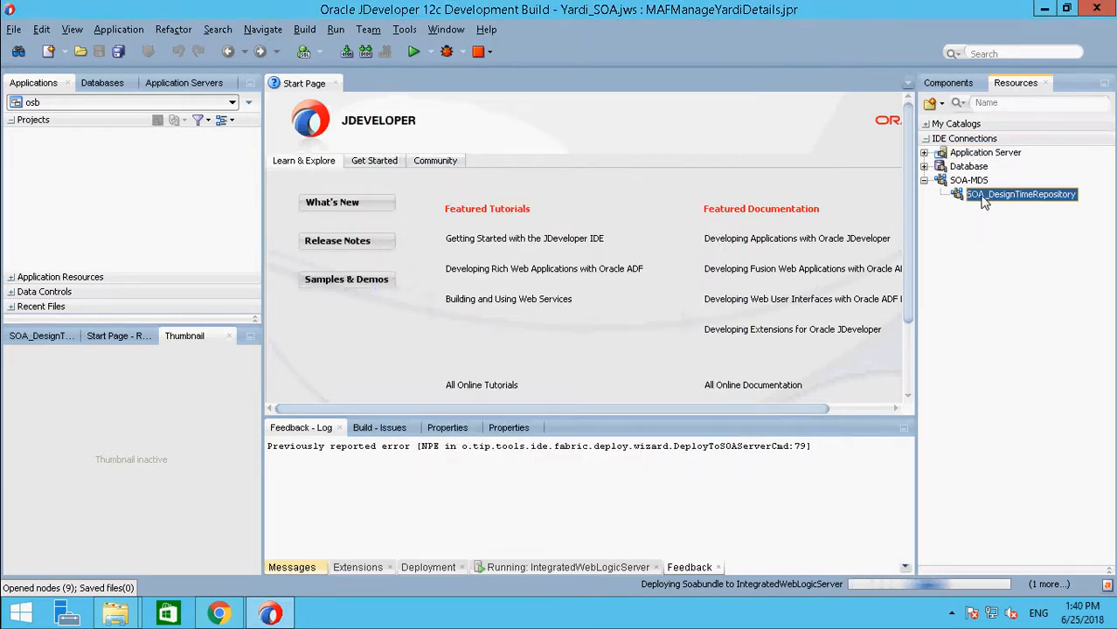
right_click(978, 198)
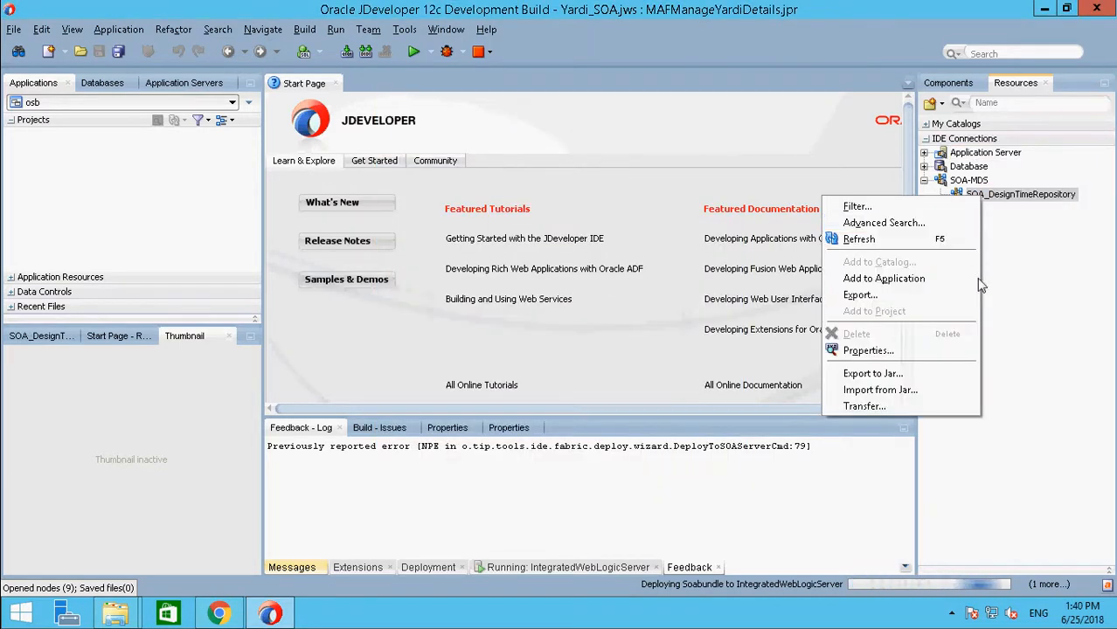
click(872, 240)
Step: Change SOA_DesignTimeRepository's MDS root folder to E:\OracleSOA12c\products\jdeveloper\integration\seed\ and save the connection
right_click(1014, 196)
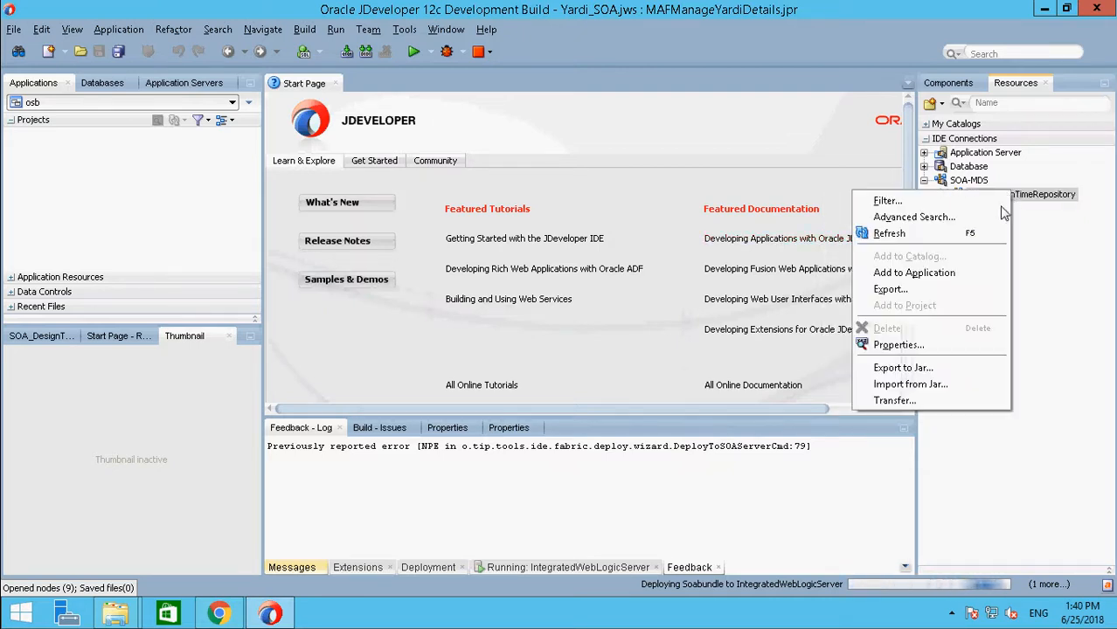
click(914, 343)
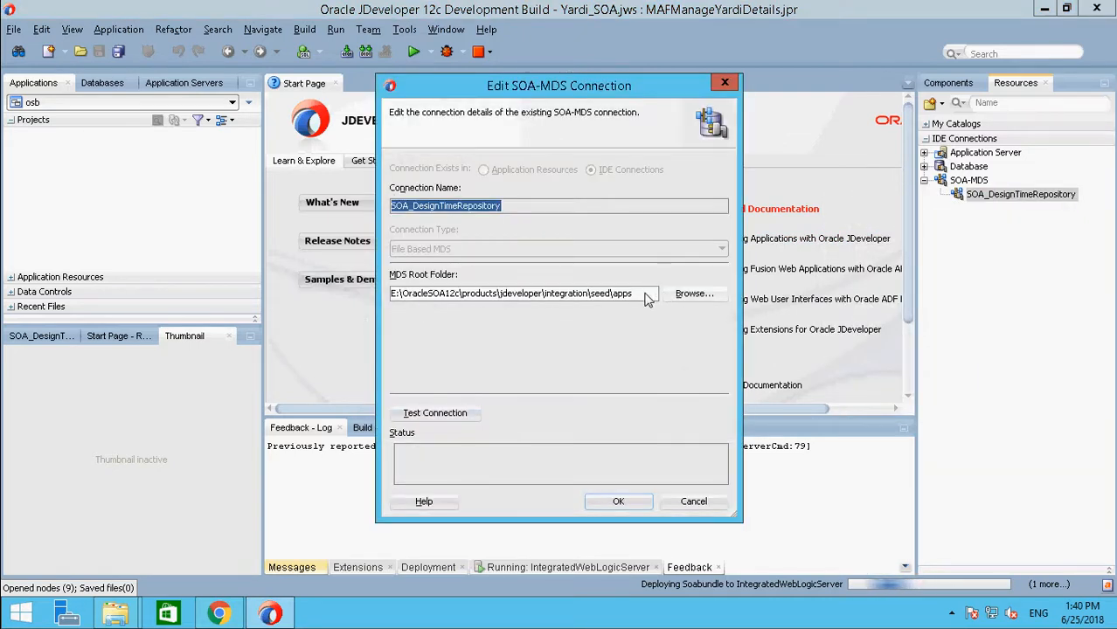
click(644, 295)
key(BackSpace)
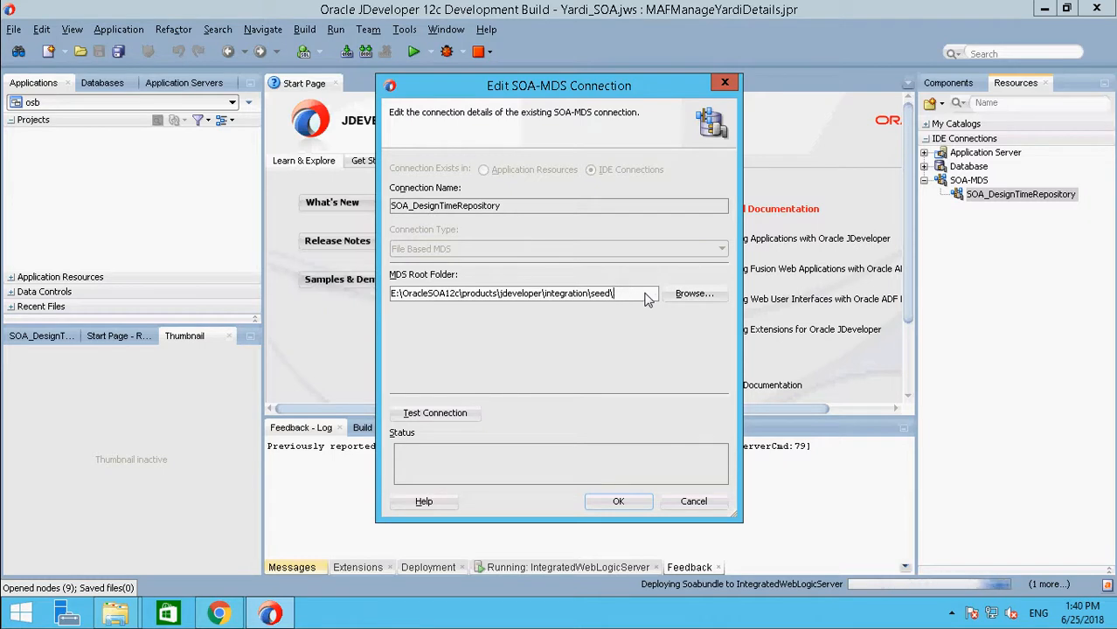
click(618, 501)
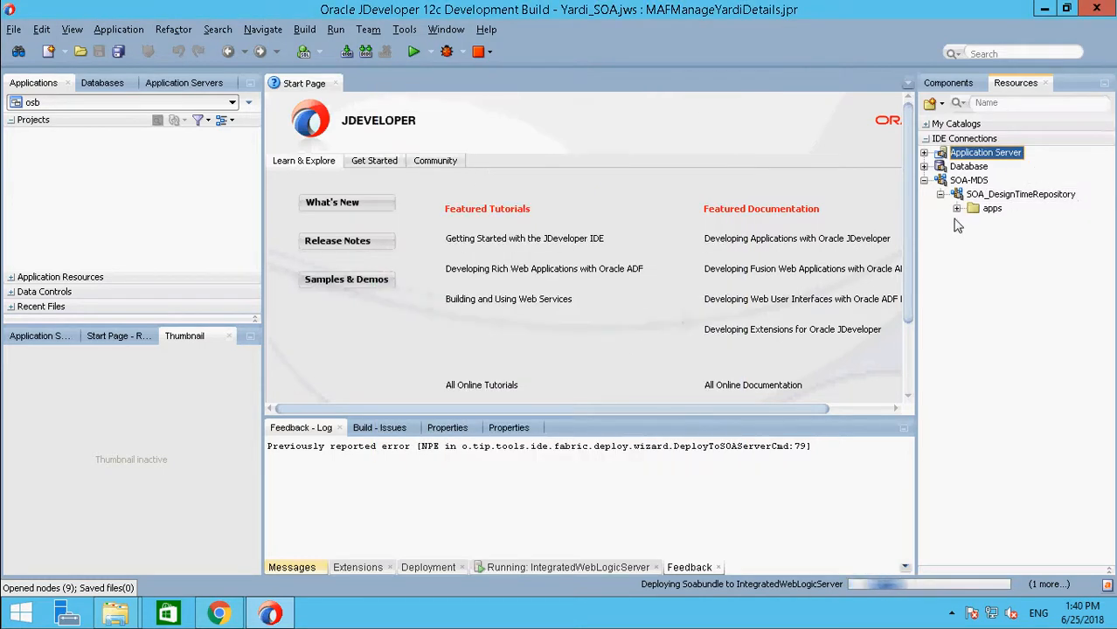
Step: Refresh SOA_DesignTimeRepository, view Common.xsd from its apps/Common folder, and close the file
click(988, 193)
right_click(994, 196)
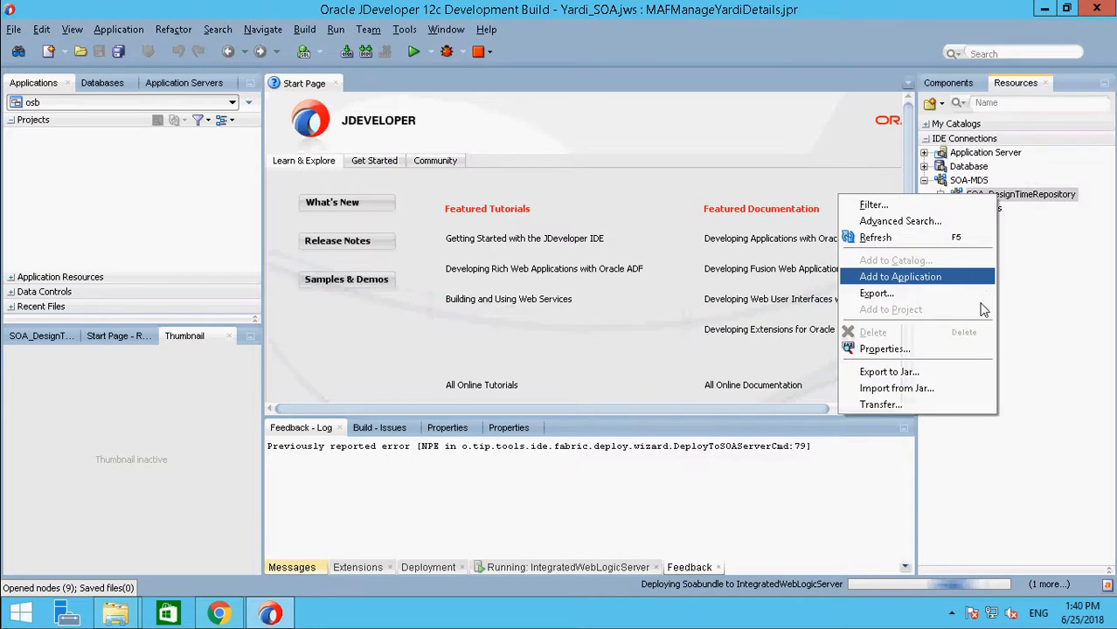
click(877, 237)
click(957, 208)
click(974, 222)
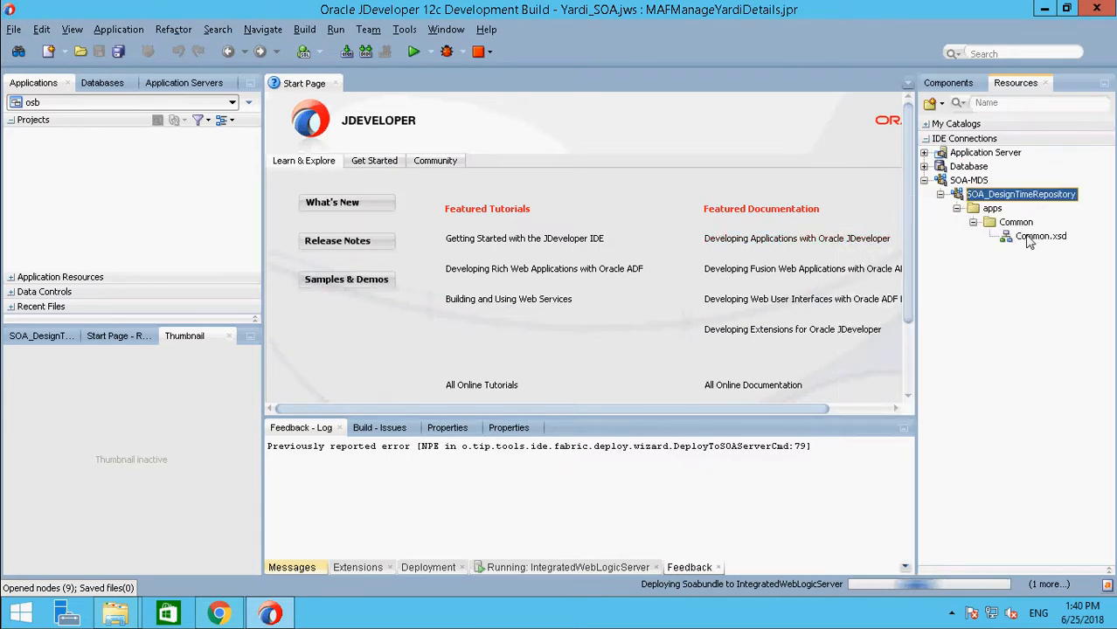
click(1032, 239)
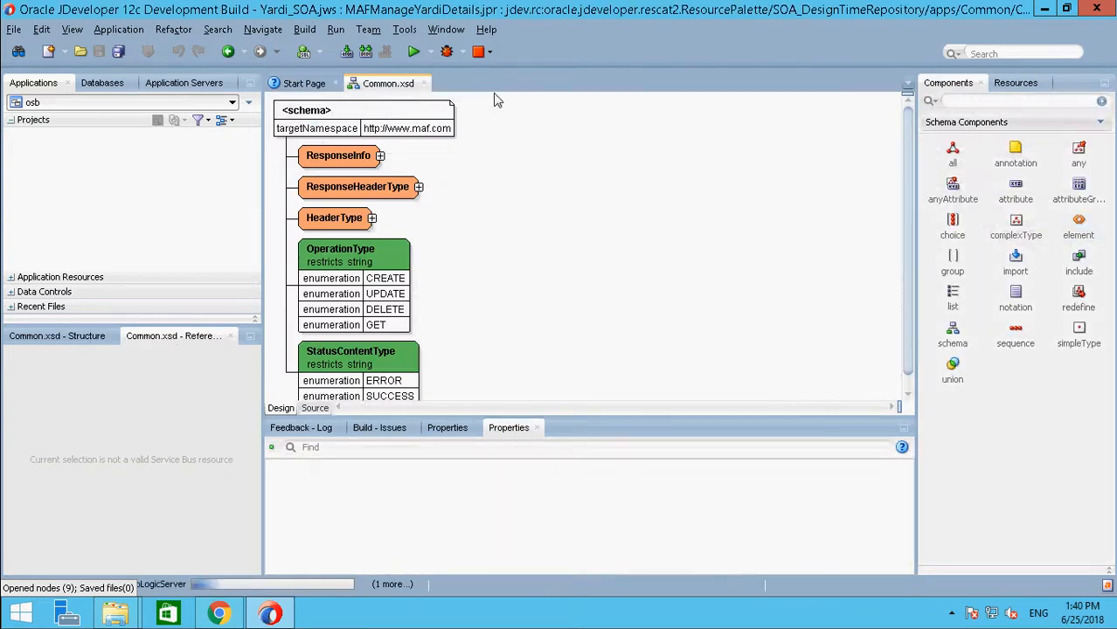
click(426, 83)
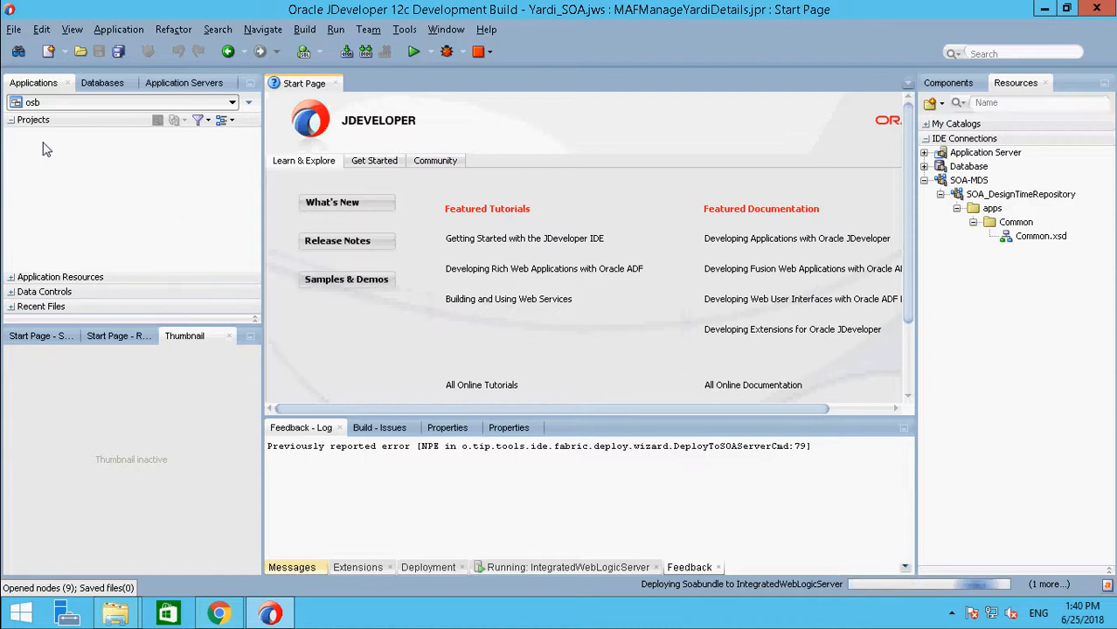
Step: Start a new Custom Application and name it CustomAppli, keeping the default directory
click(14, 29)
mouse_move(35, 51)
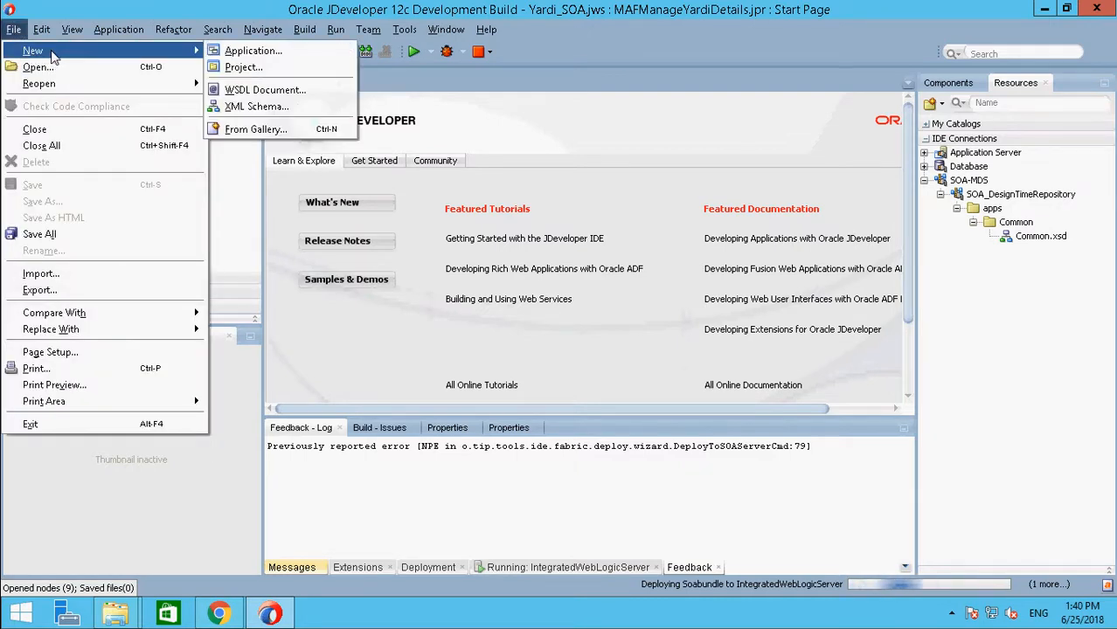
click(251, 51)
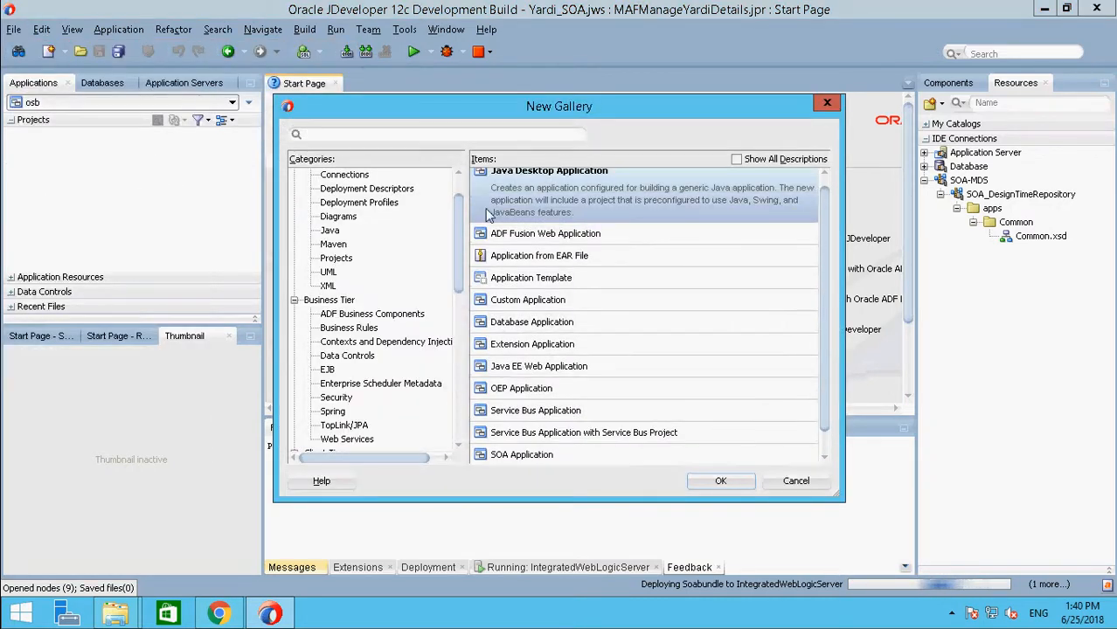
text(custo)
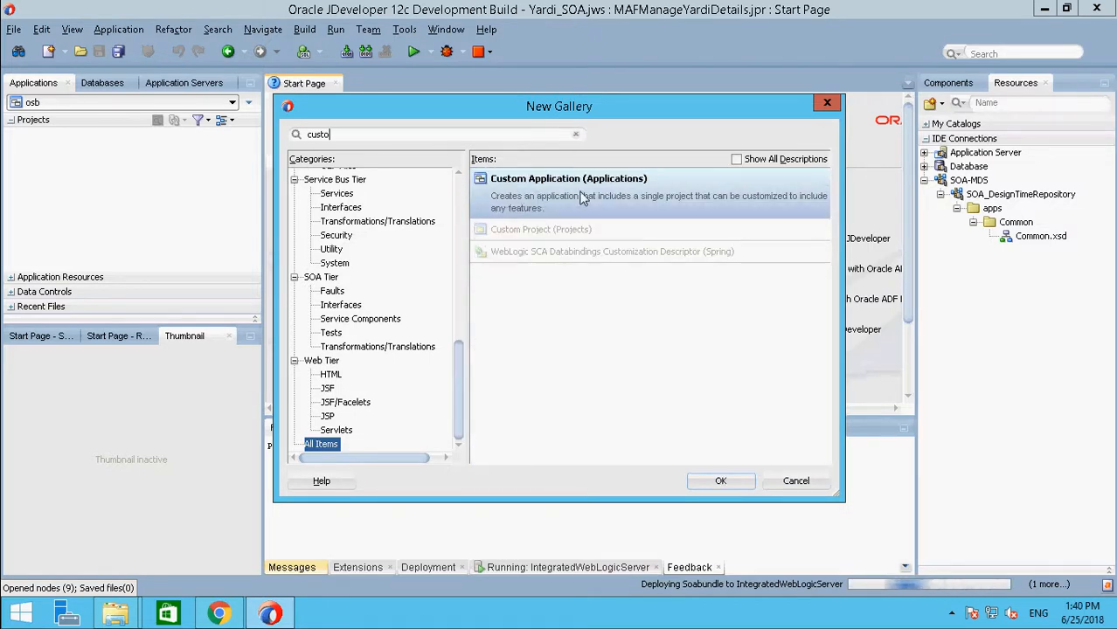
click(741, 481)
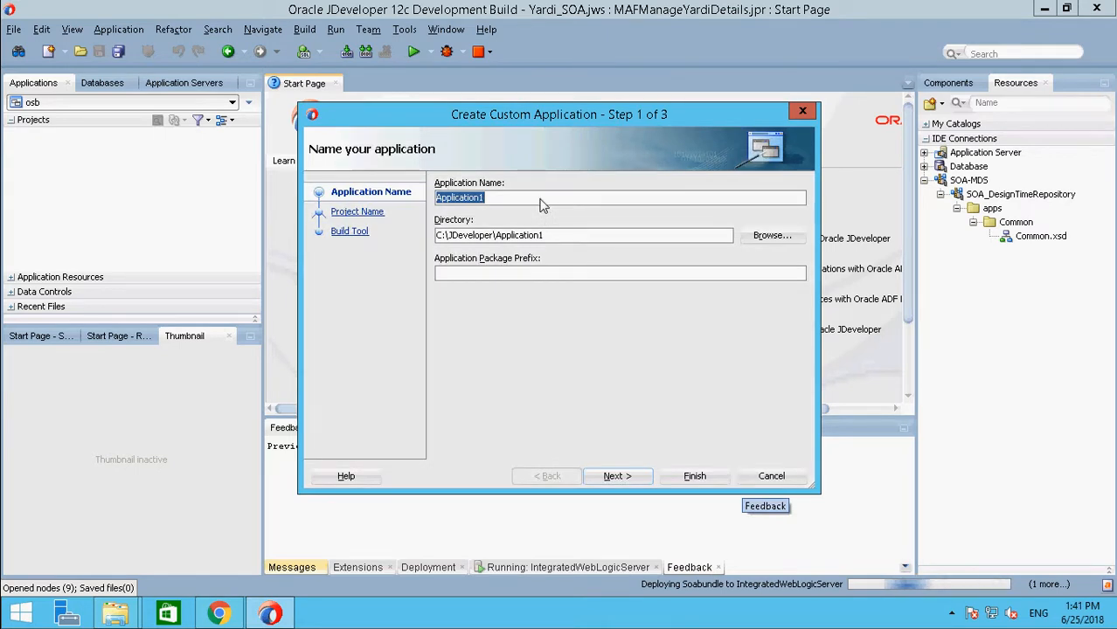
text(Custom)
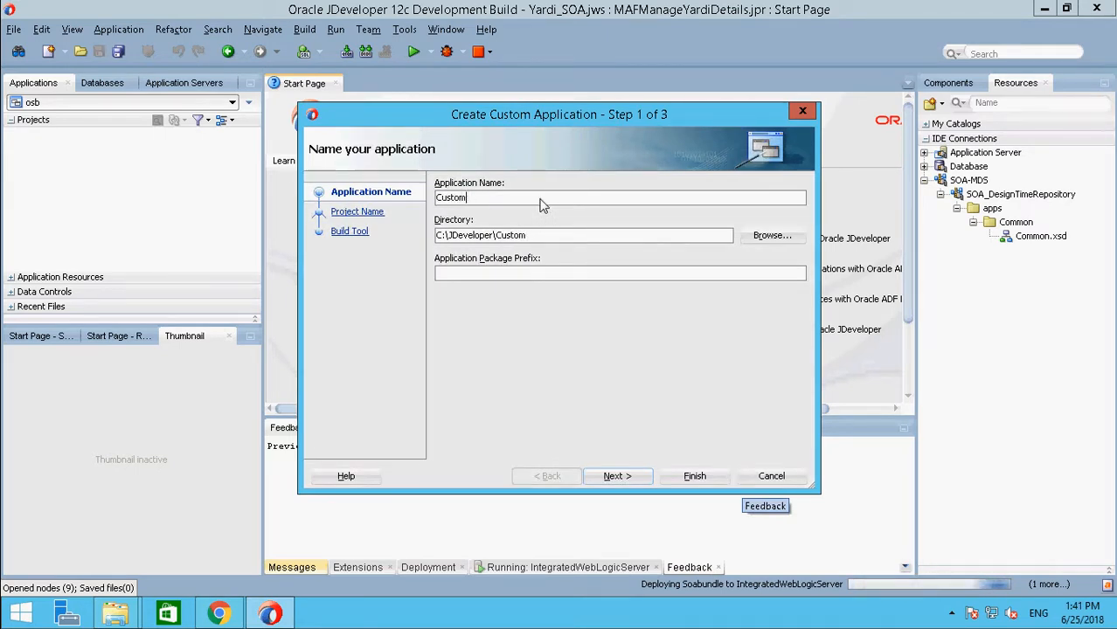
text(Appl)
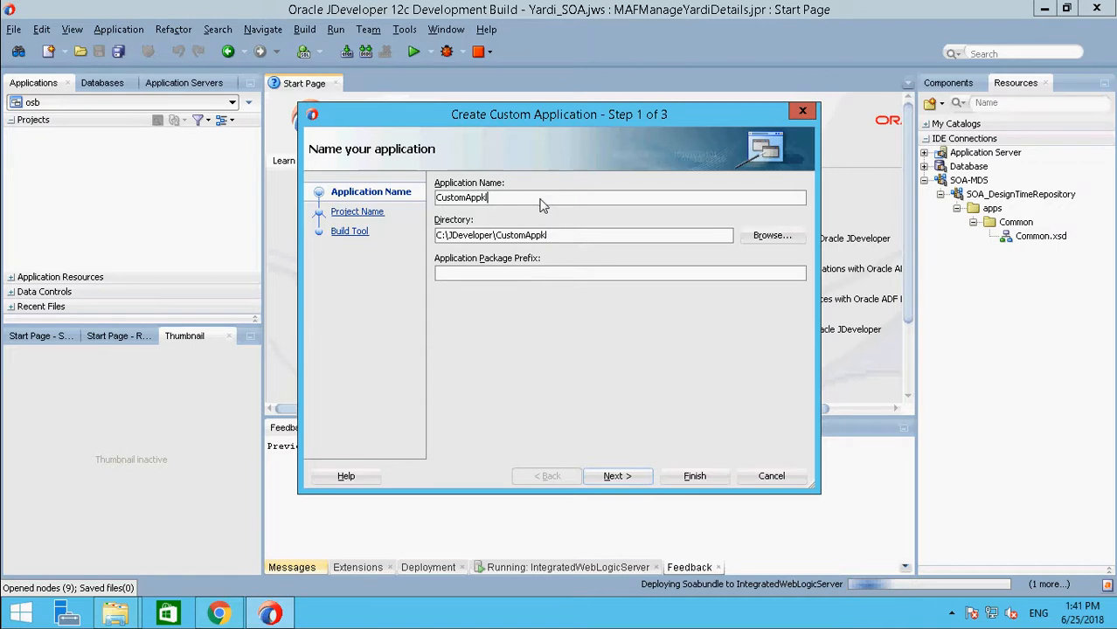
text(i)
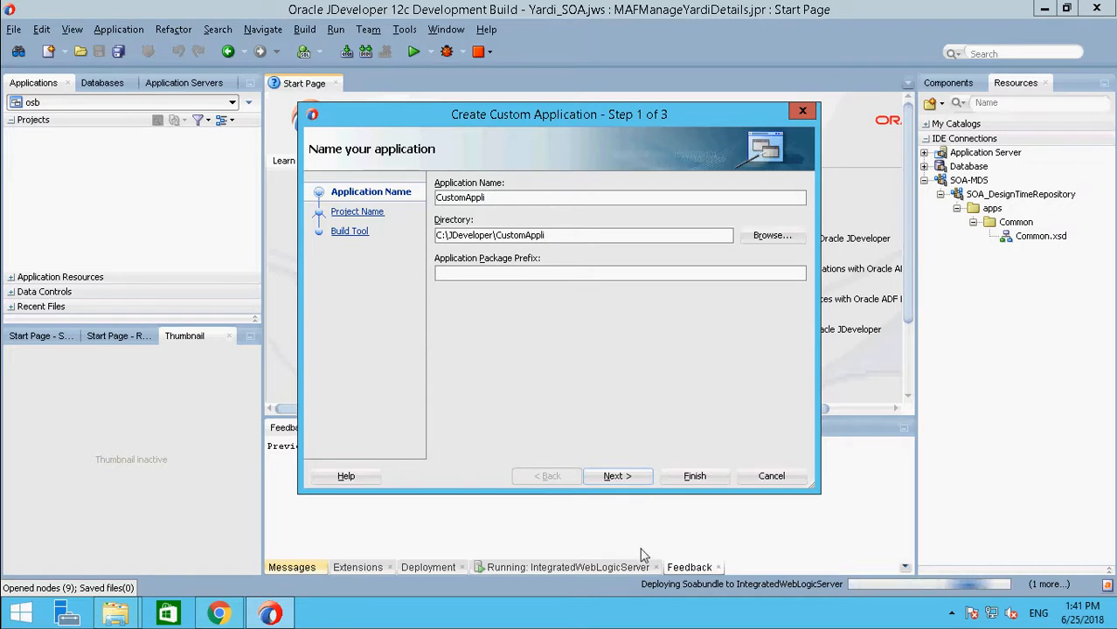
click(633, 480)
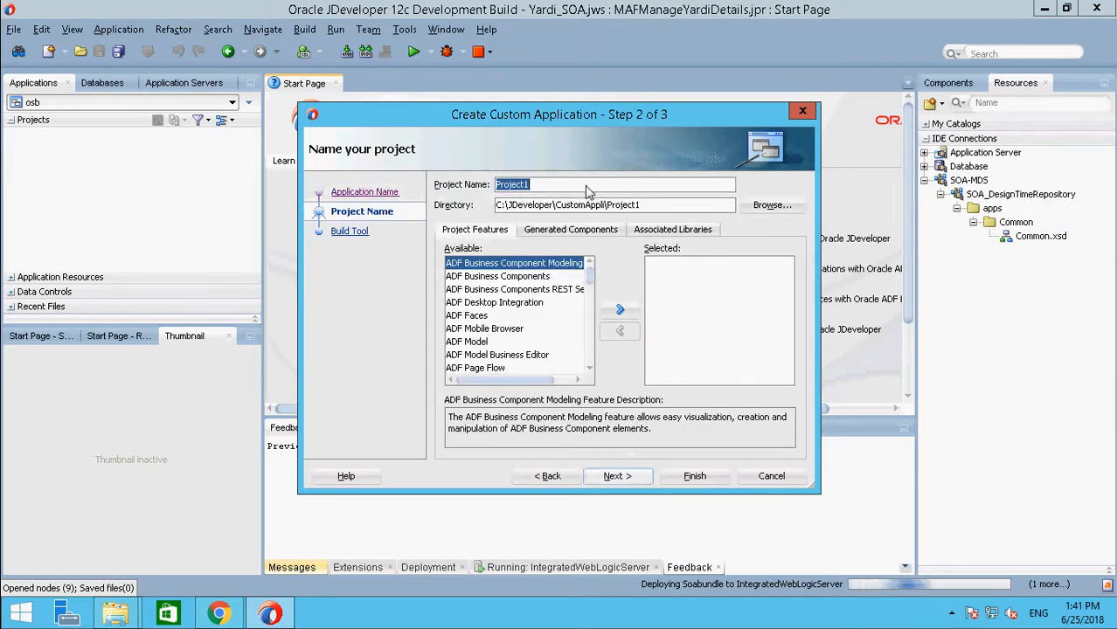
Step: Name the application's project CustomePro and finish creating the application with the default settings
text(Cus)
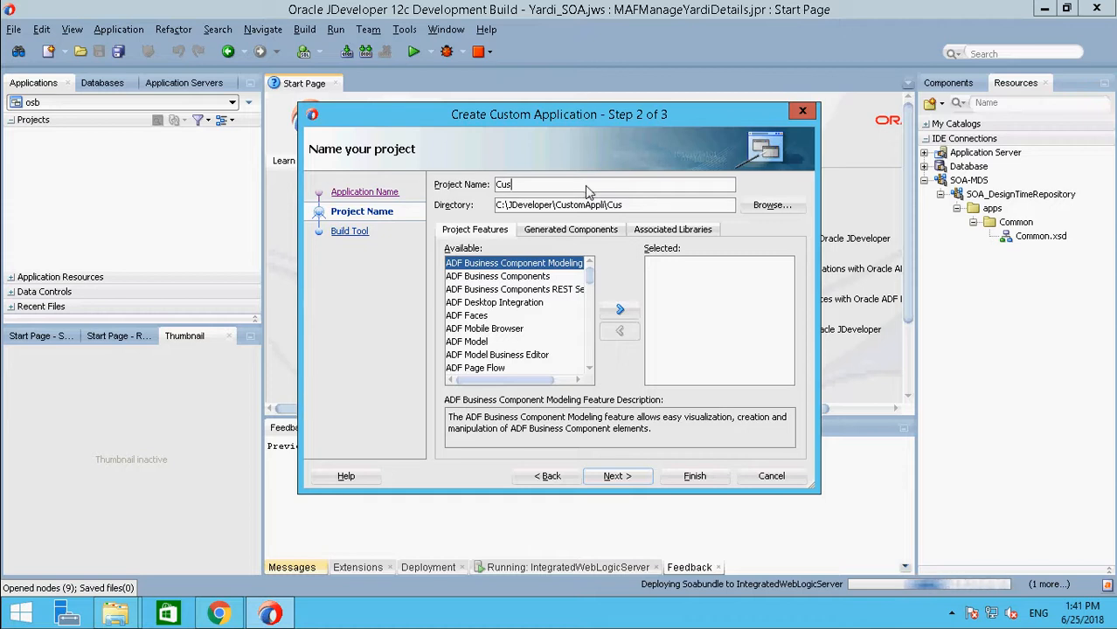
text(tomePro)
click(622, 476)
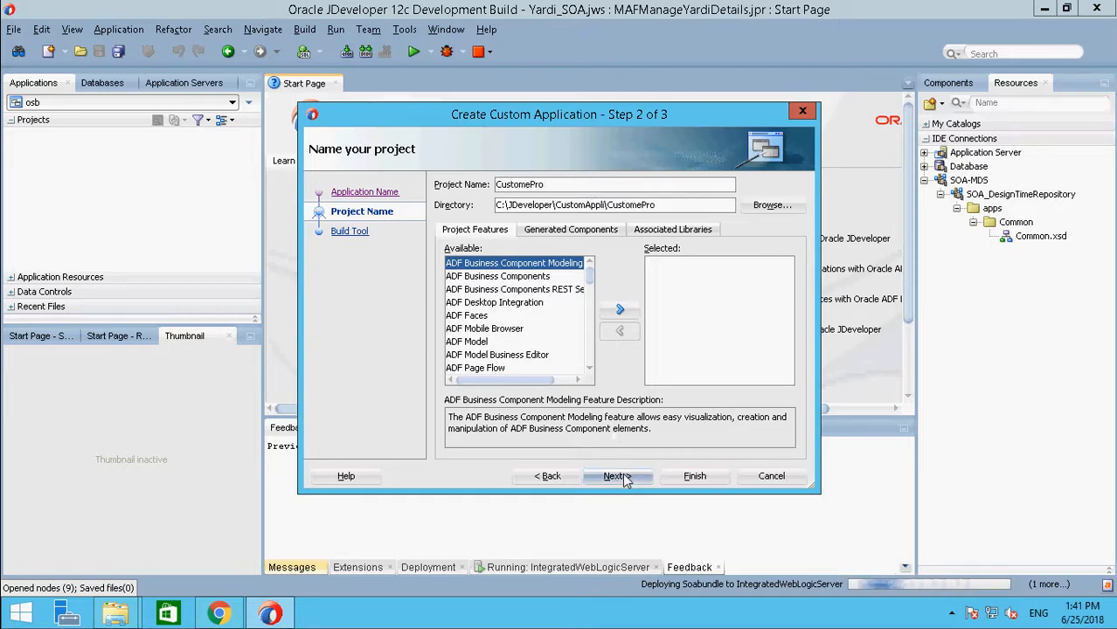
key(Return)
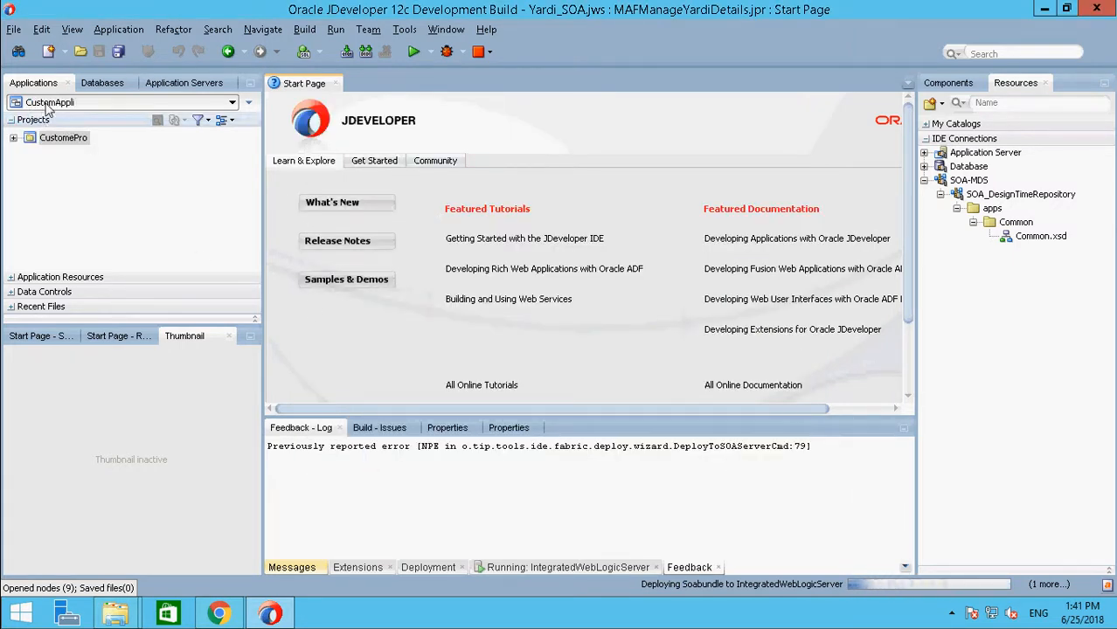
Step: Create a deployment profile of type JAR File named CustomPro for the CustomePro project
click(65, 139)
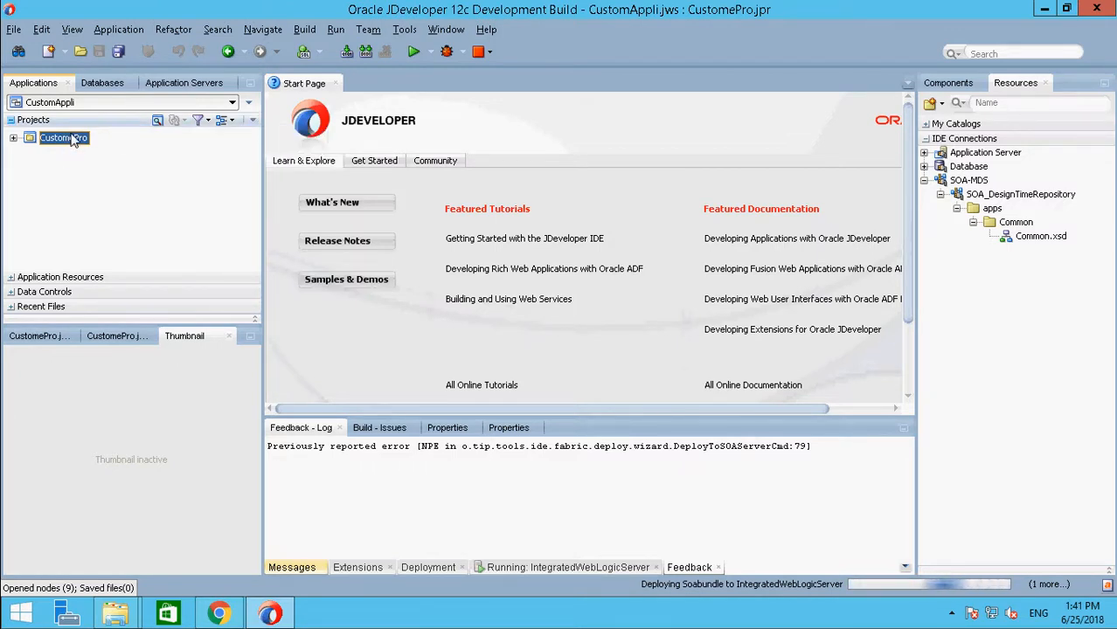
right_click(73, 144)
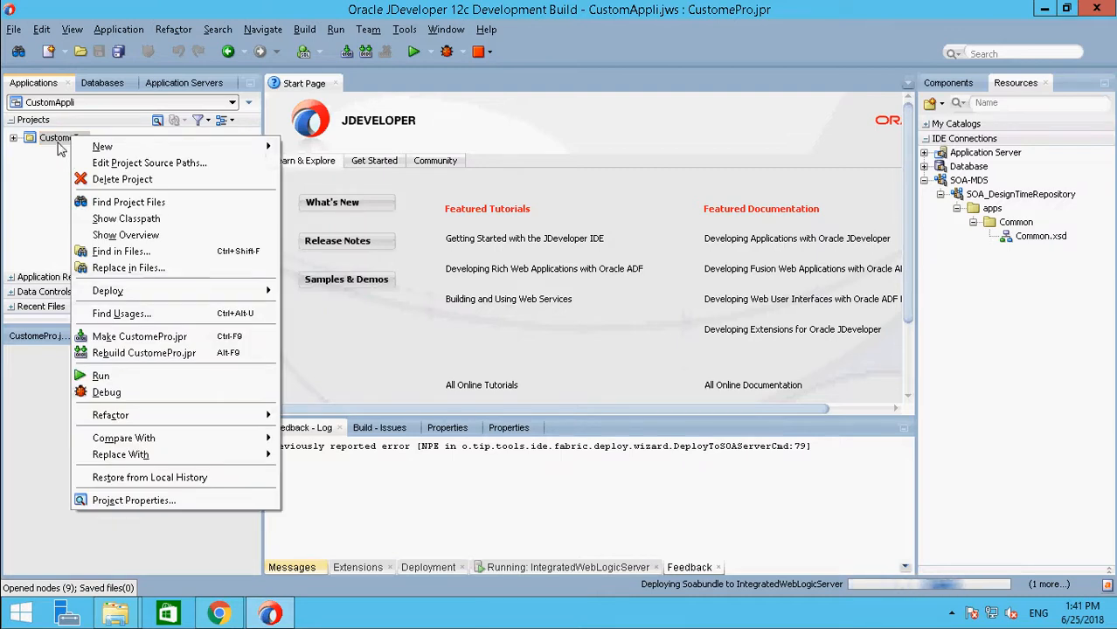
click(57, 140)
right_click(58, 144)
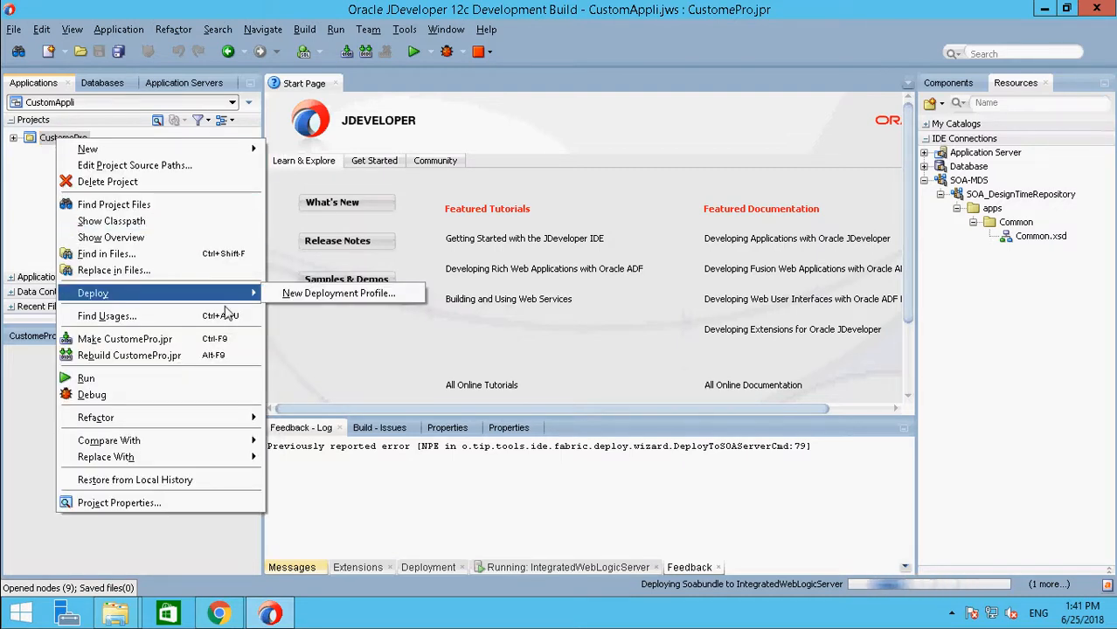
mouse_move(242, 293)
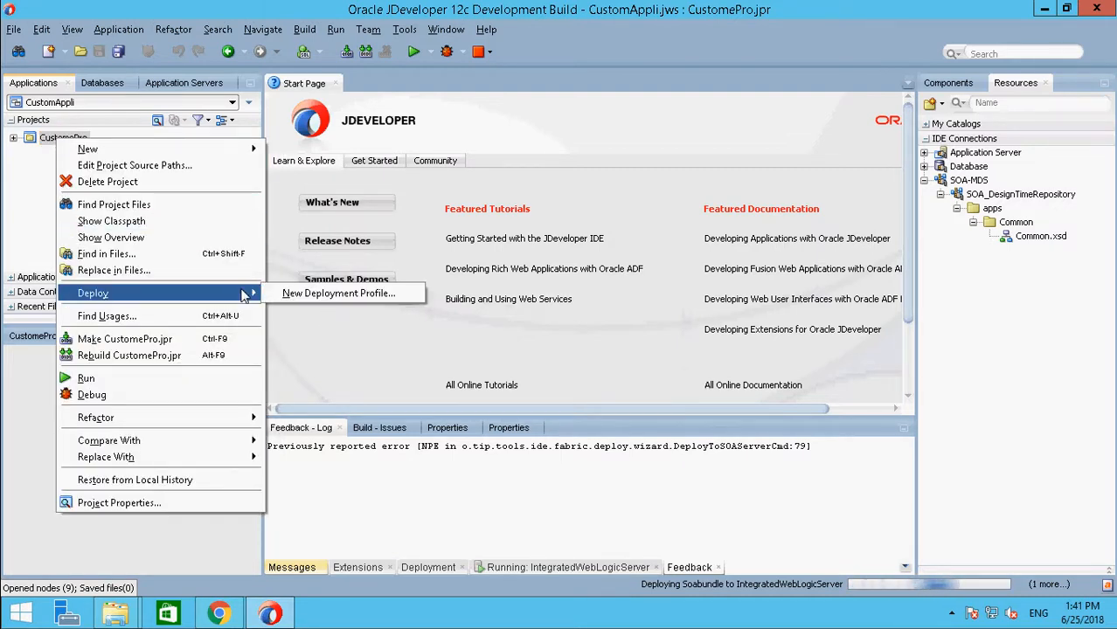
click(337, 294)
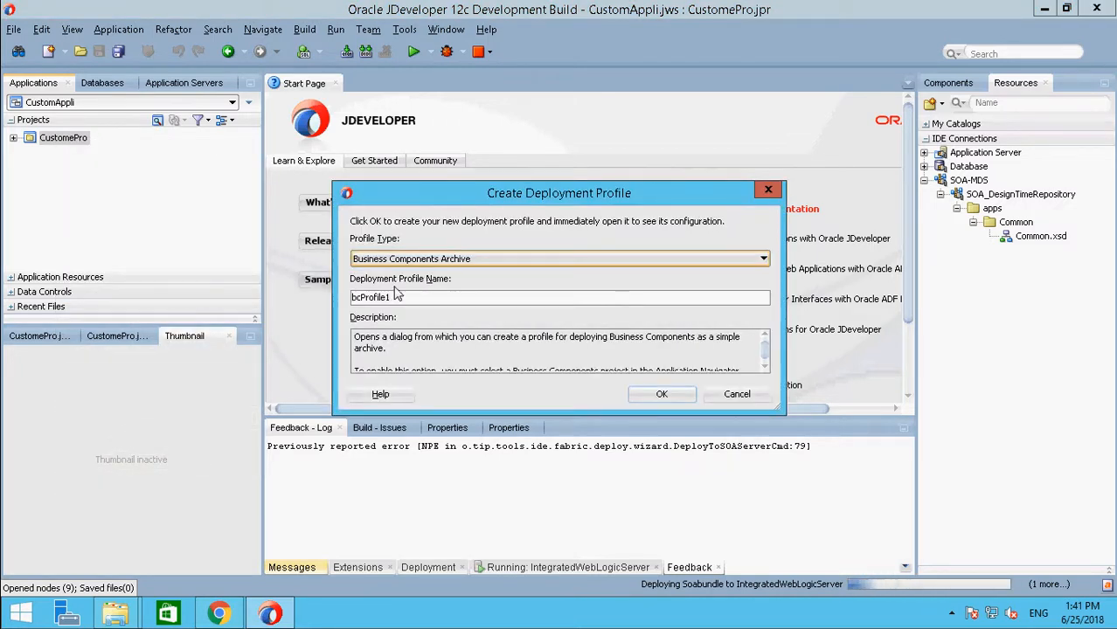
click(440, 262)
click(440, 271)
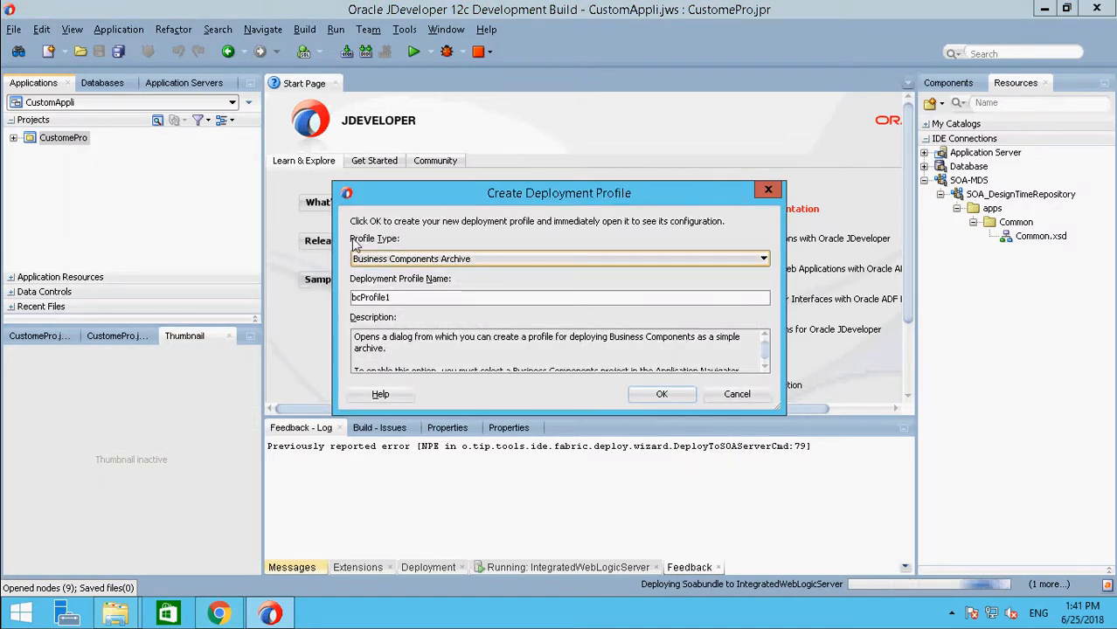
click(464, 260)
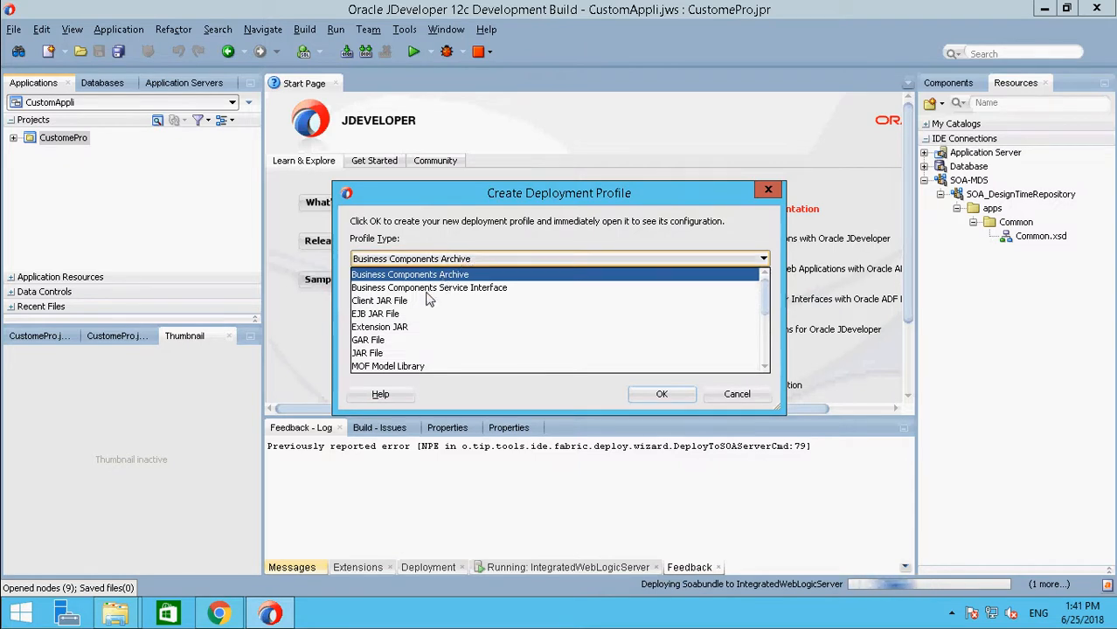
click(385, 353)
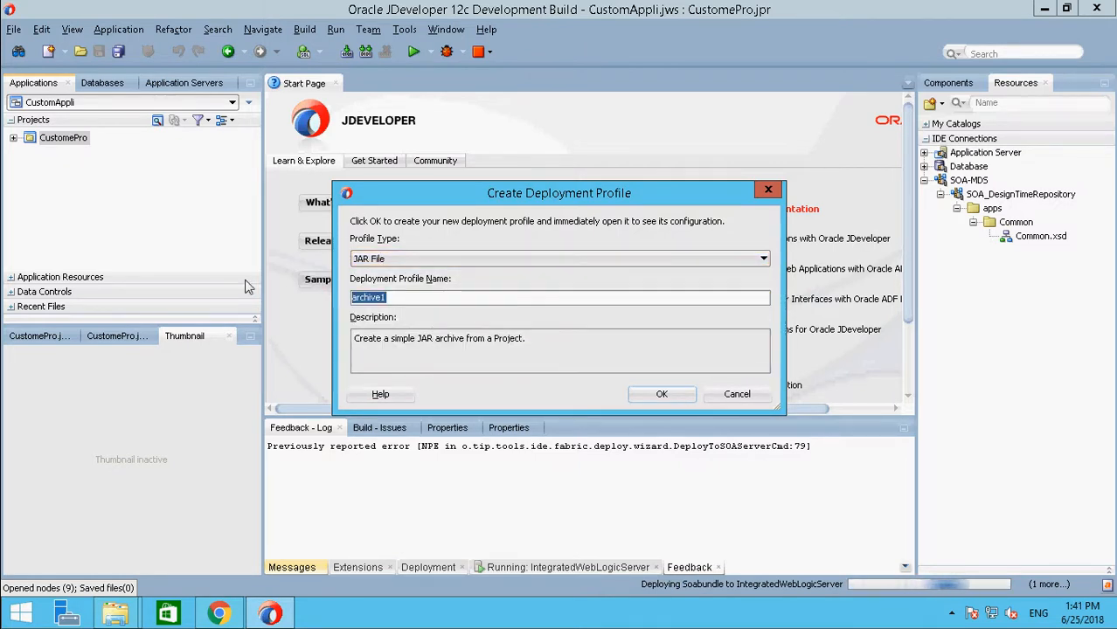
text(Custo)
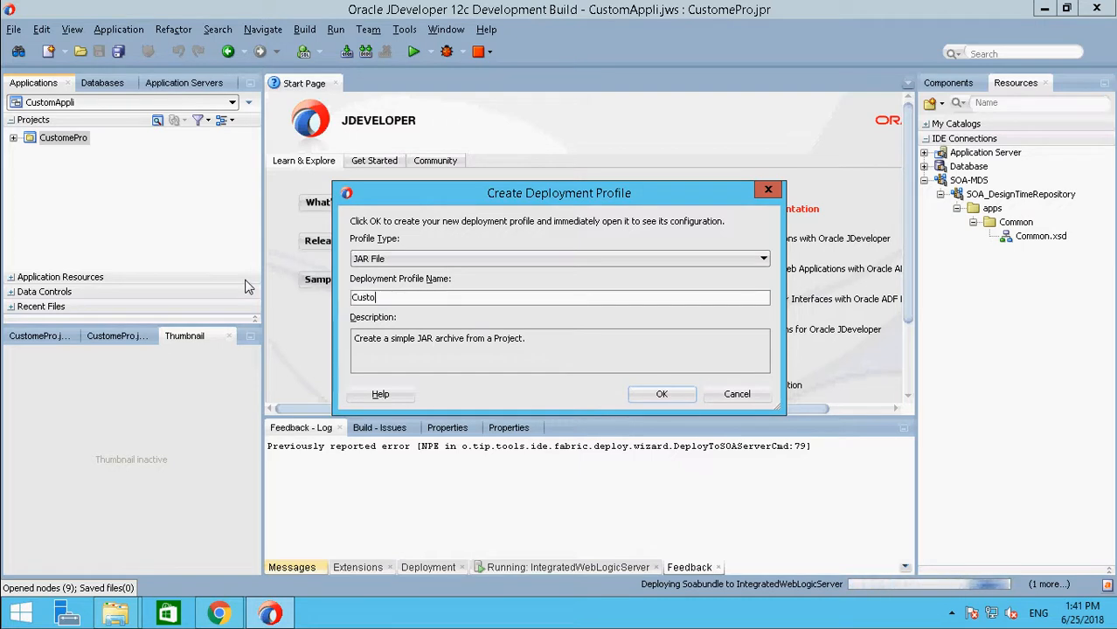
text(mPro)
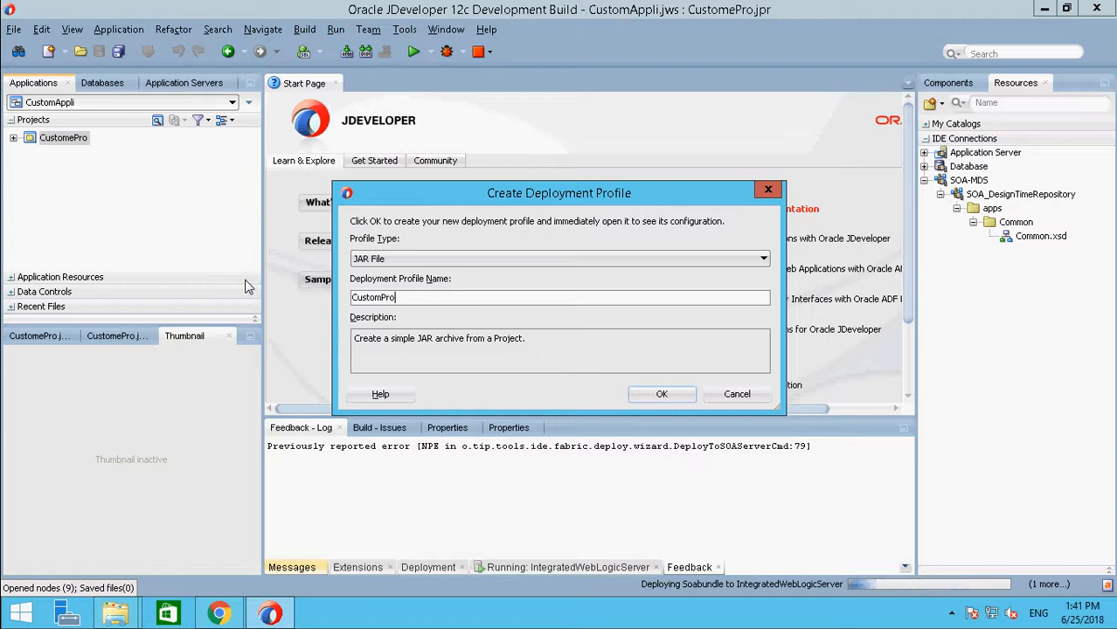
click(662, 393)
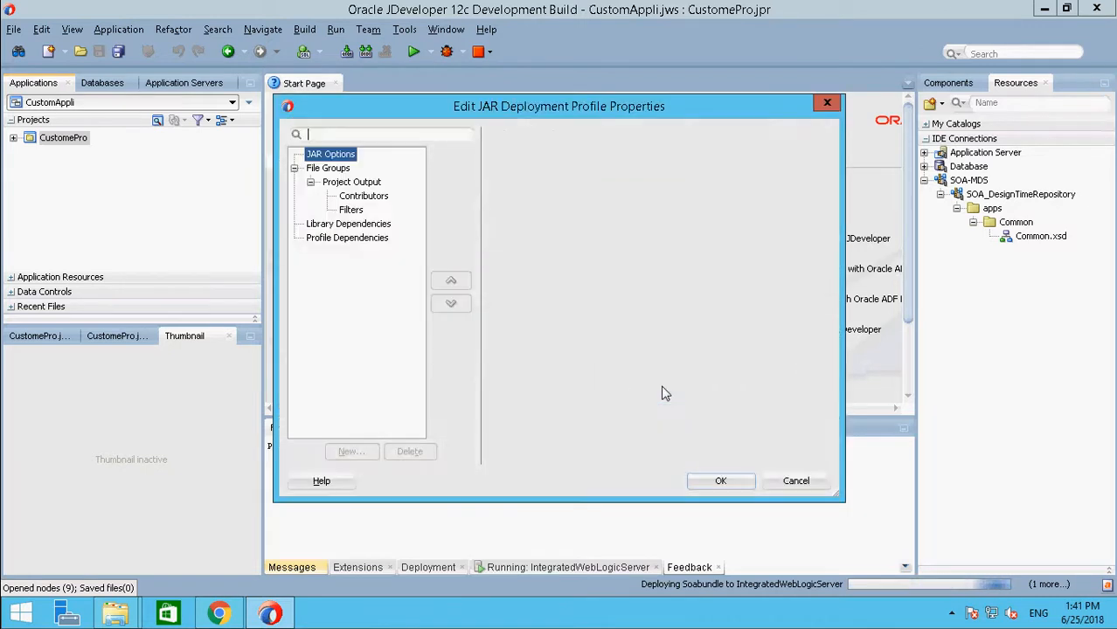
Step: Add E:\OracleSOA12c\products\jdeveloper\integration\seed\apps as a contributor to the JAR profile's project output
click(363, 198)
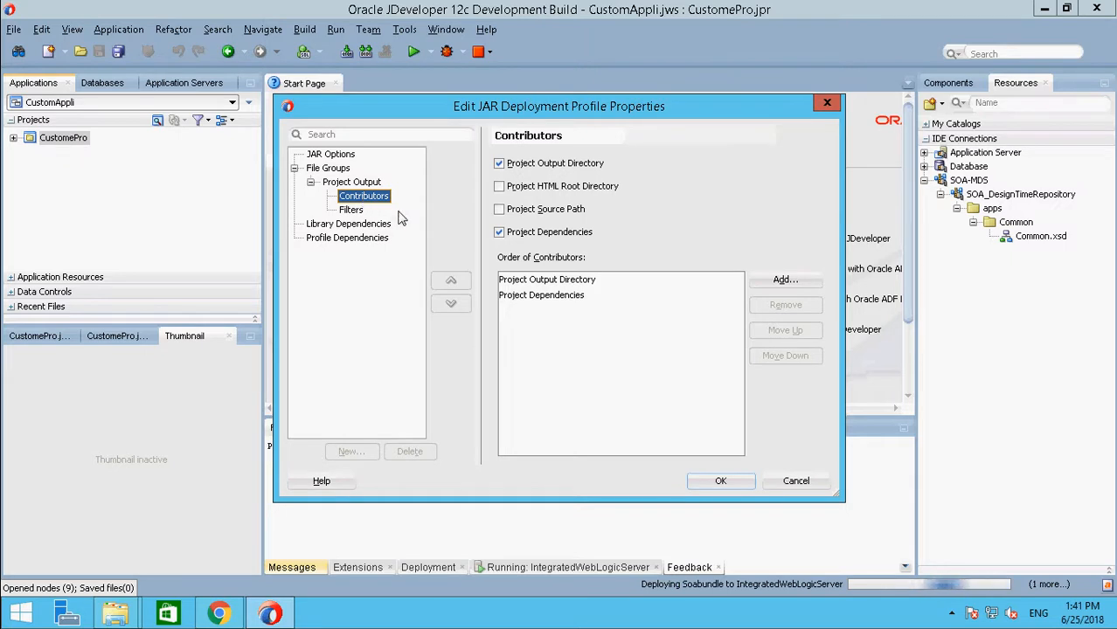
click(786, 281)
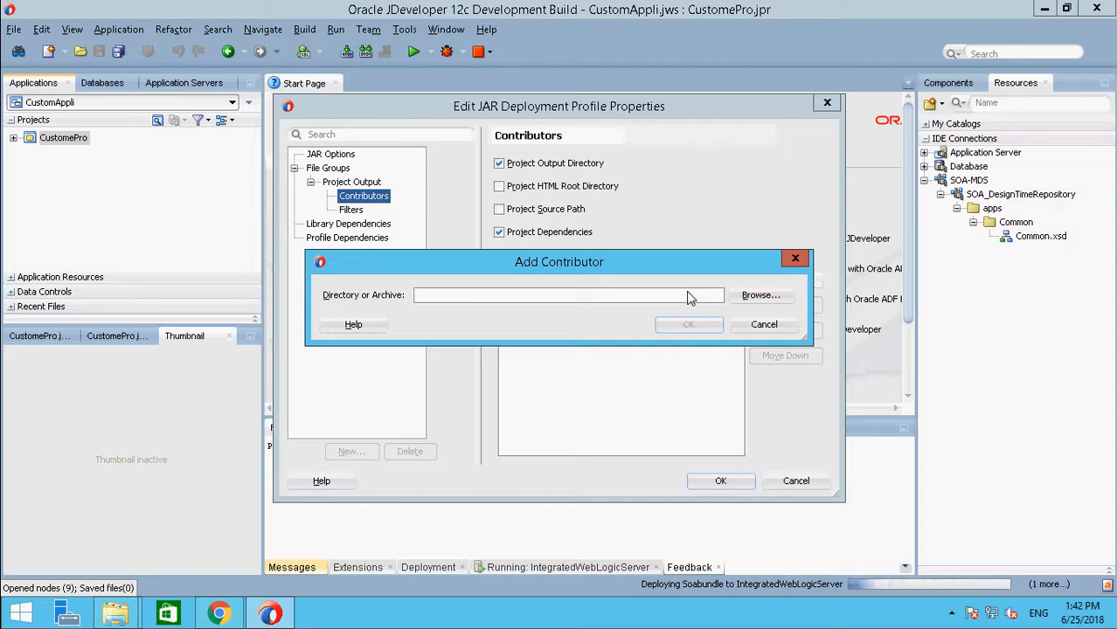
text(E:\OracleSOA12c\products\jdeveloper\integration\seed\apps\)
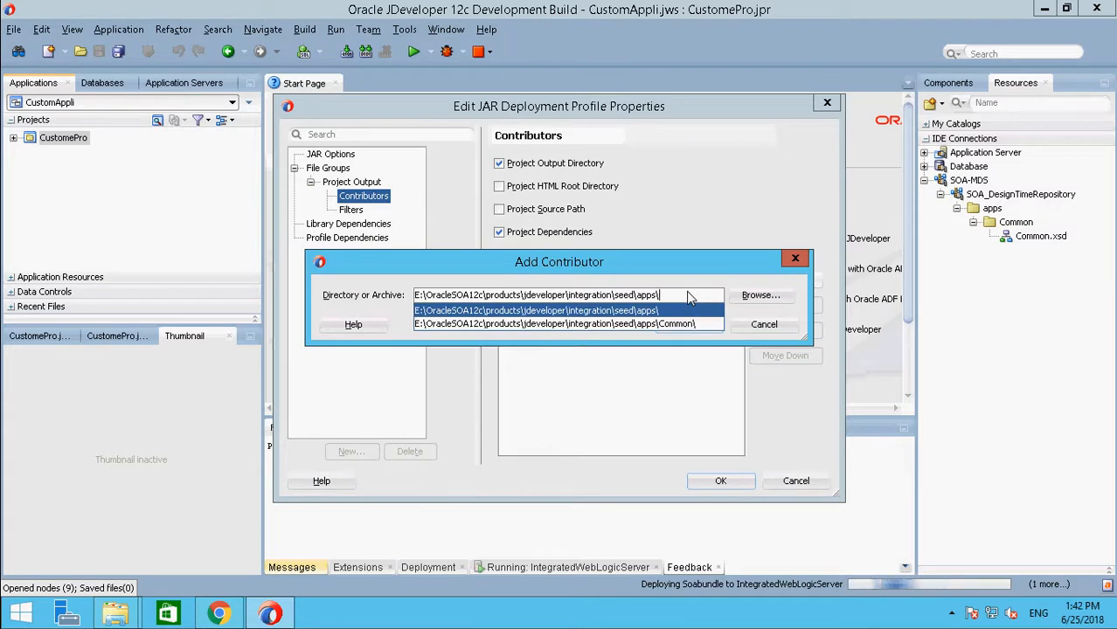
key(BackSpace)
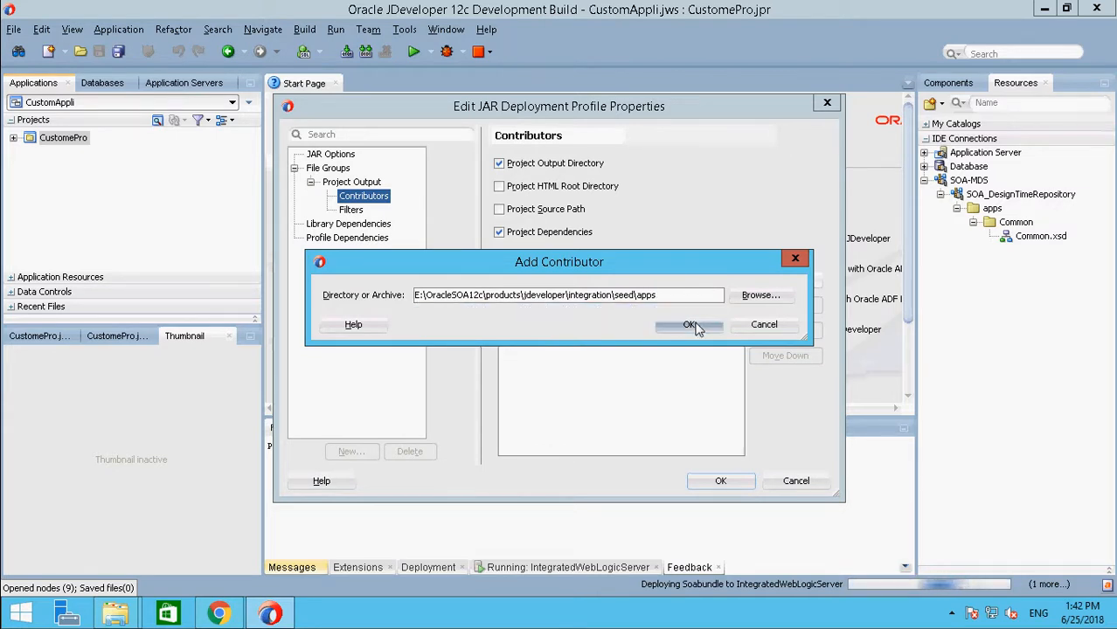
click(690, 325)
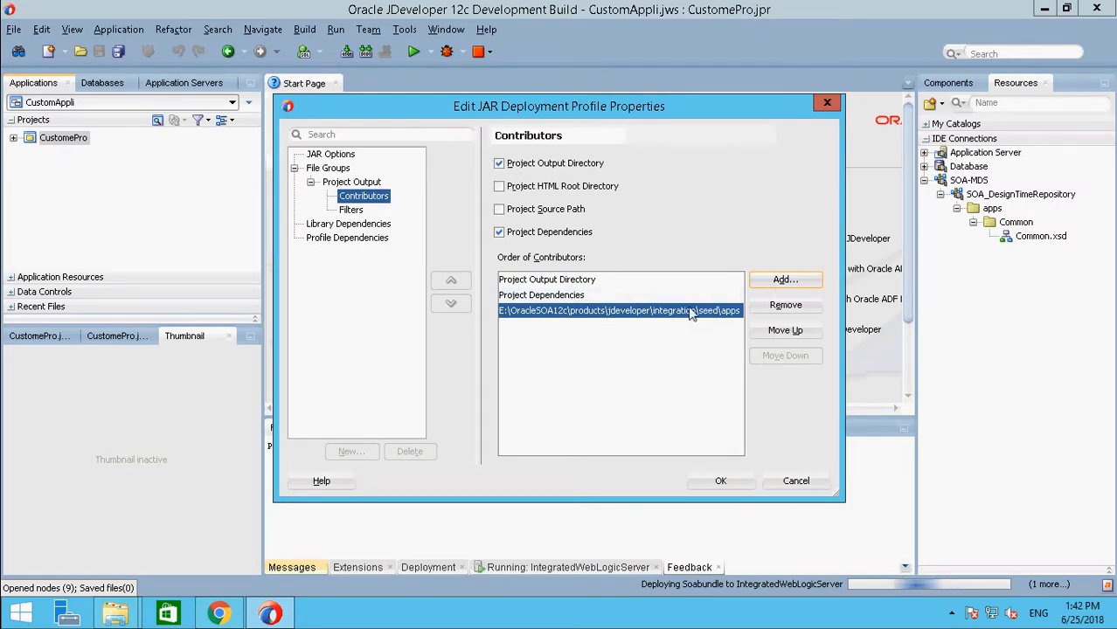
Step: Check the JAR profile's filters against its contributors, accept the profile properties and save the project
click(351, 214)
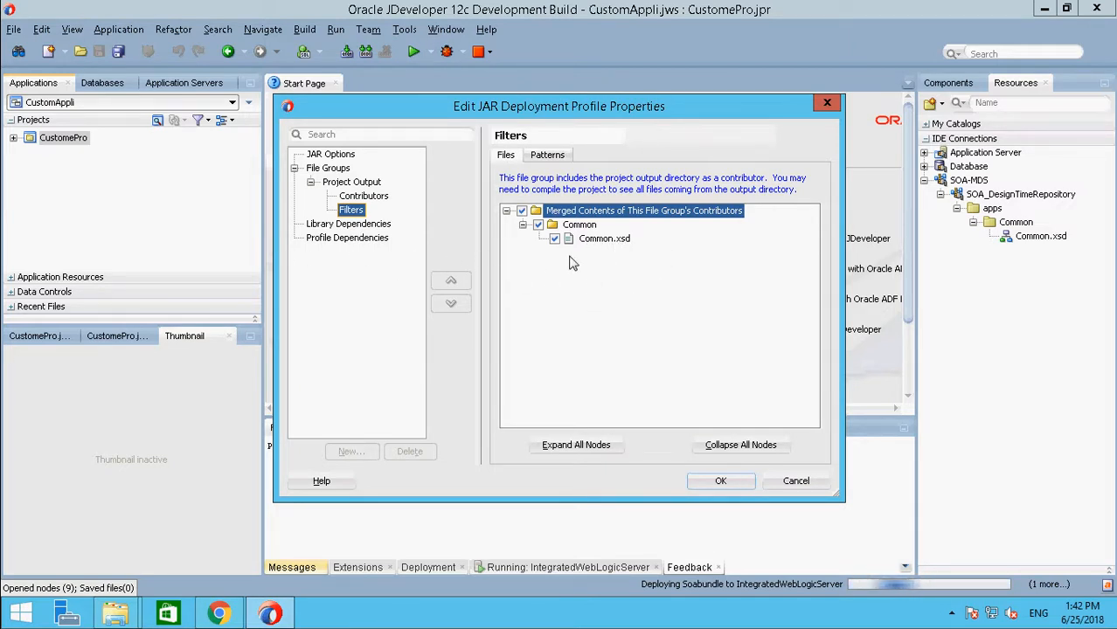
click(364, 196)
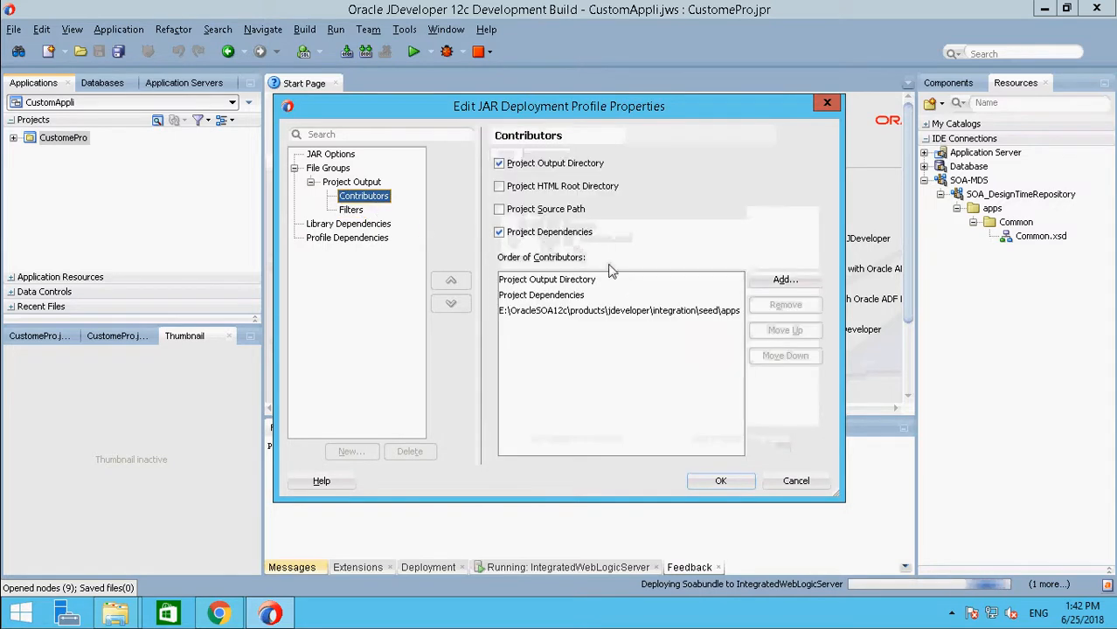
click(600, 312)
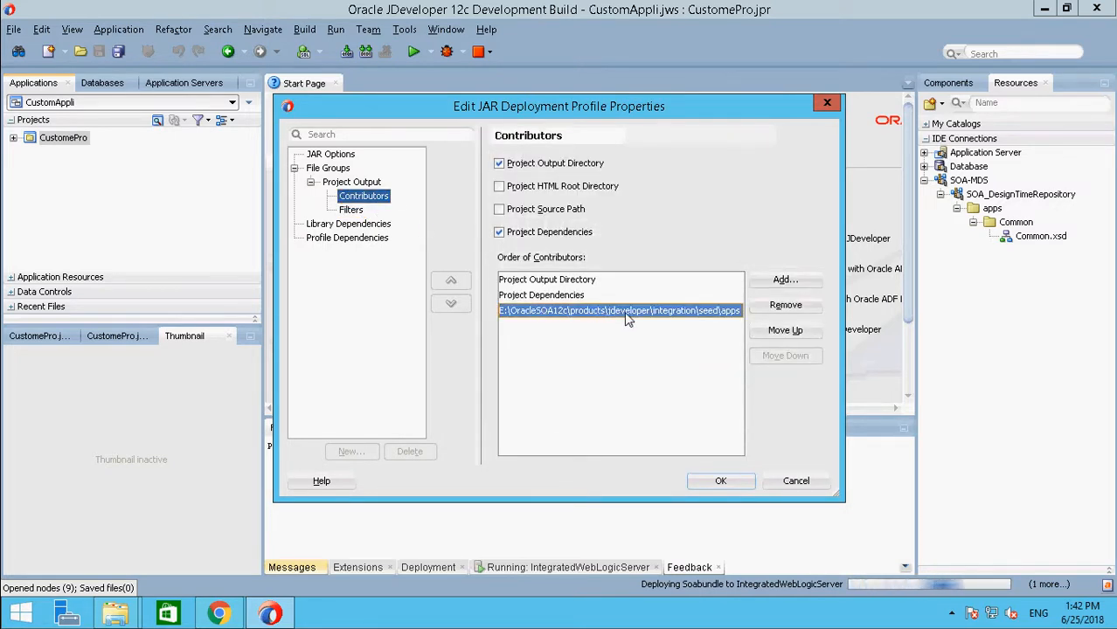
click(352, 210)
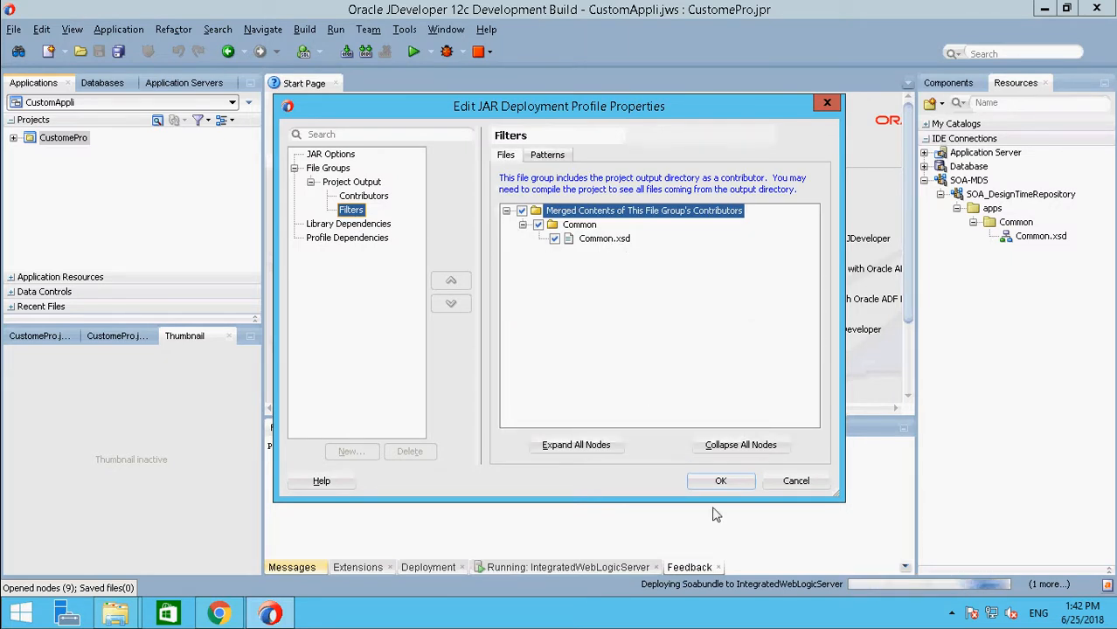
click(731, 481)
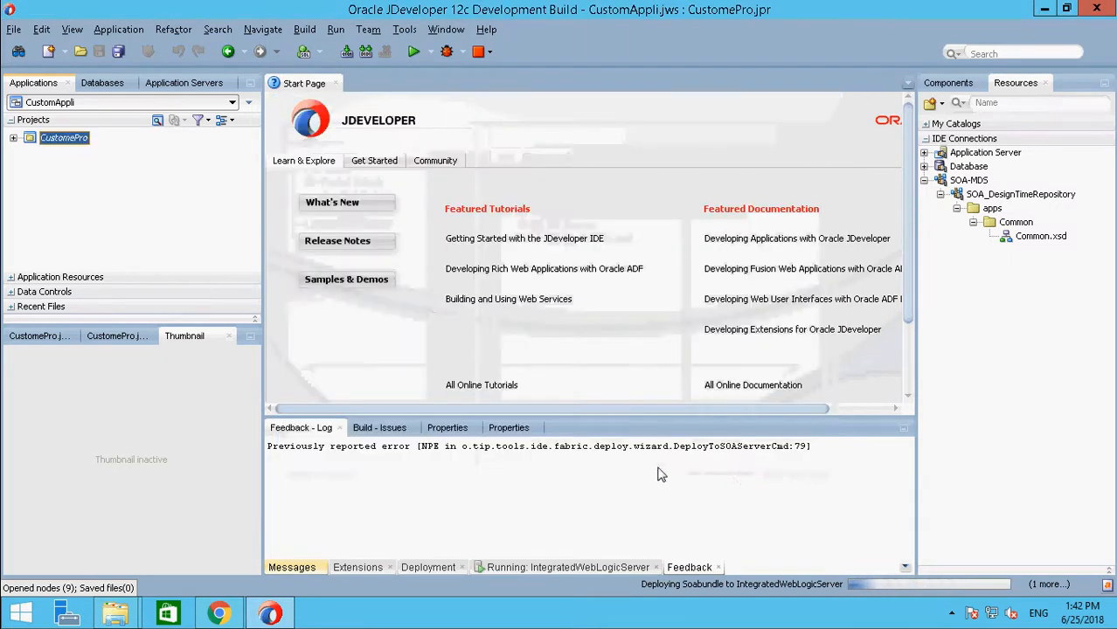
key(ctrl+s)
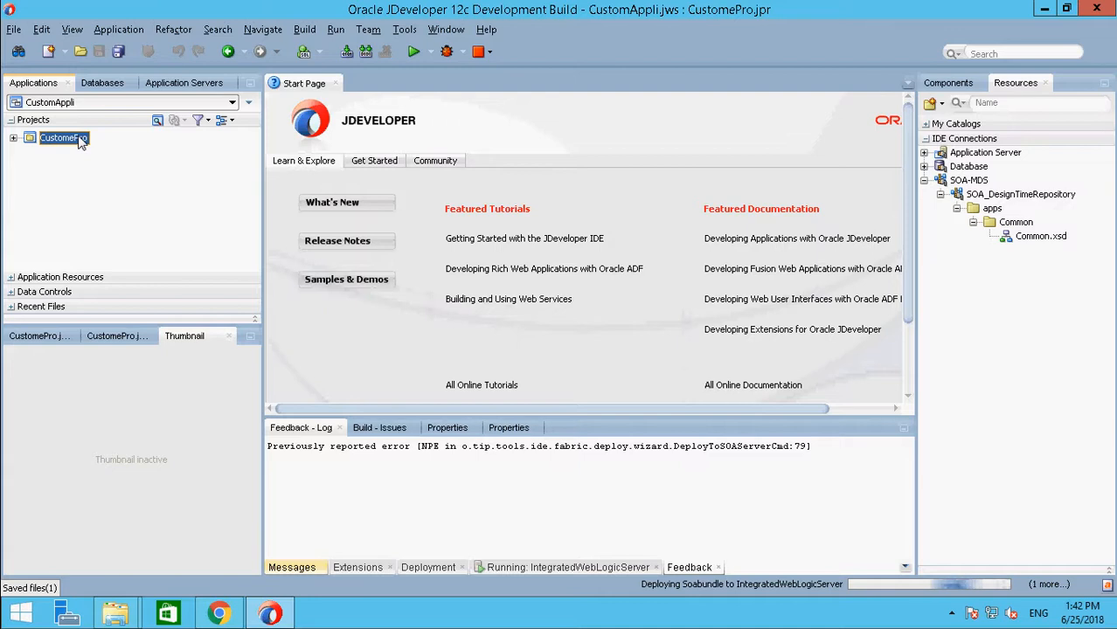
Step: Create an application-level deployment profile of type SOA Bundle named SOAbundle for CustomAppli
click(250, 104)
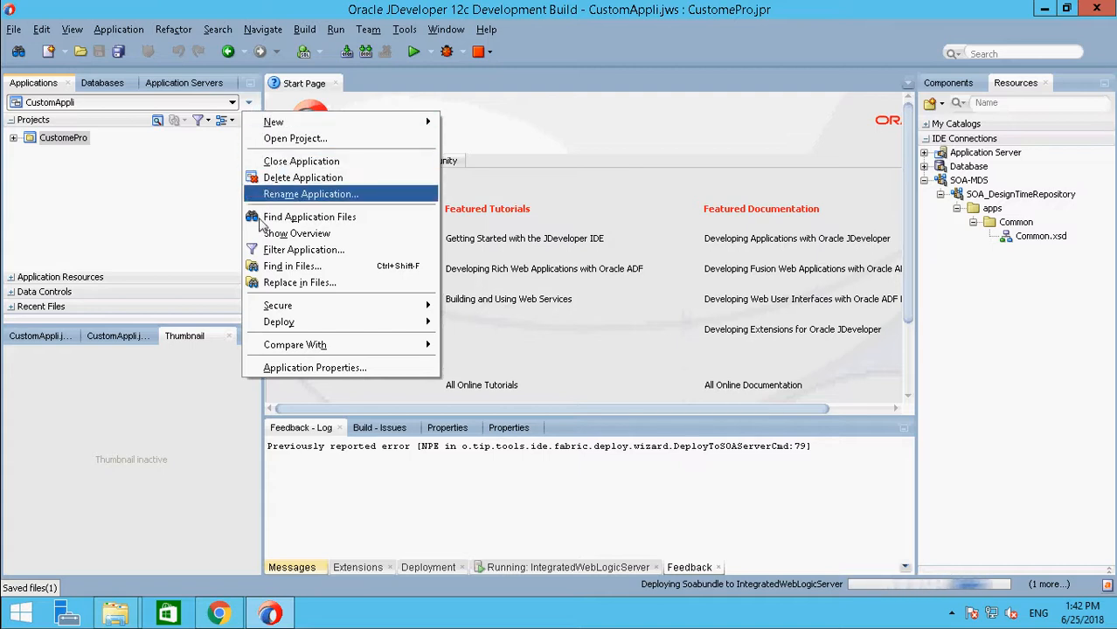
mouse_move(320, 323)
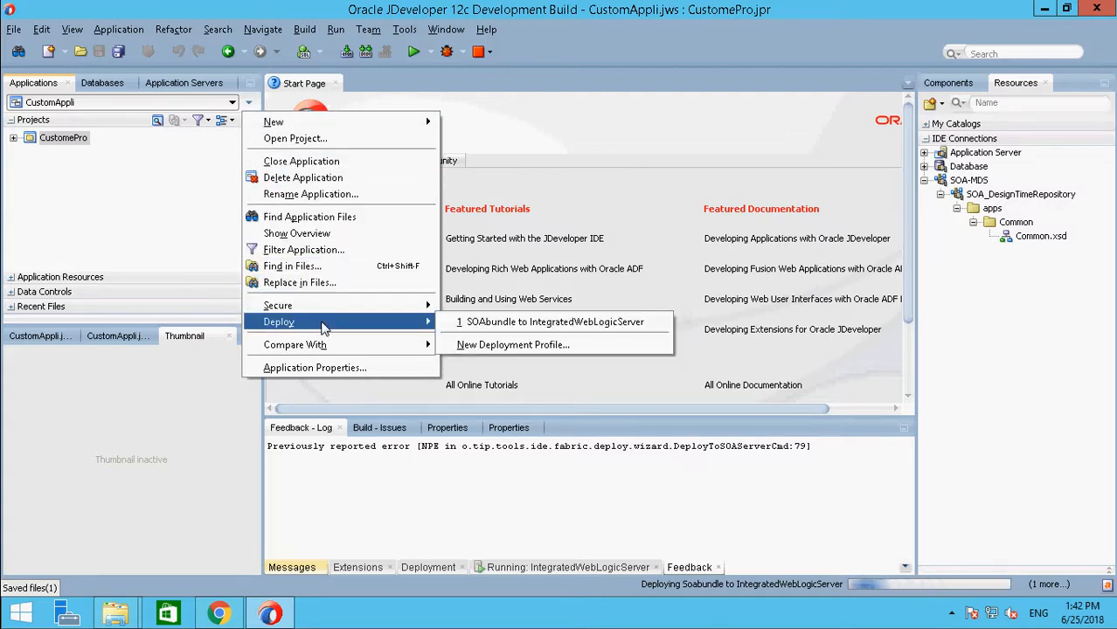
click(511, 345)
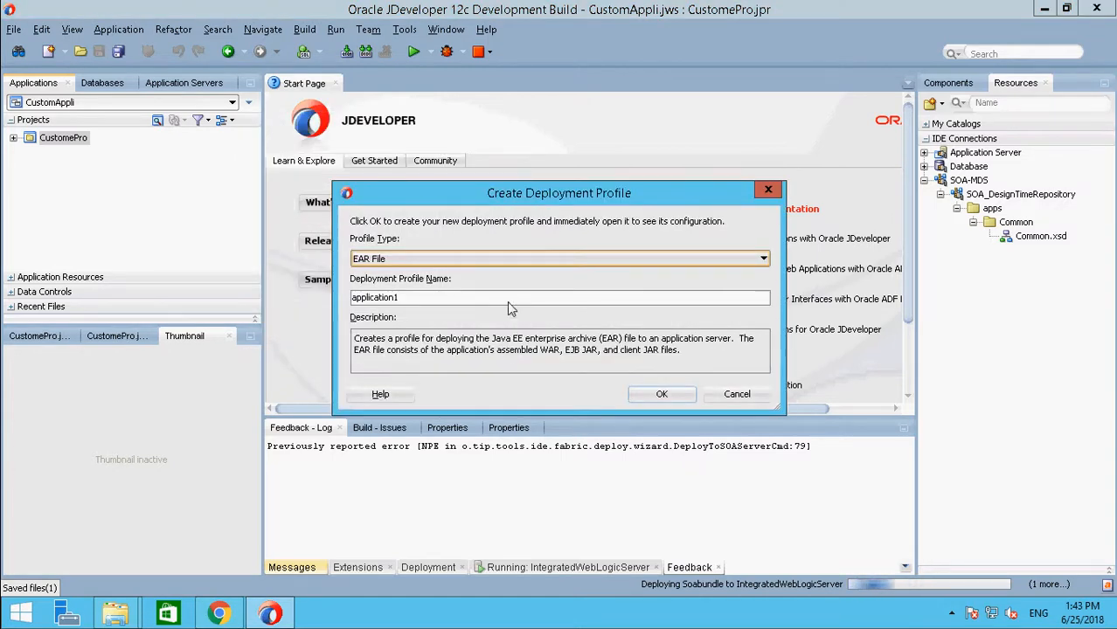
click(506, 258)
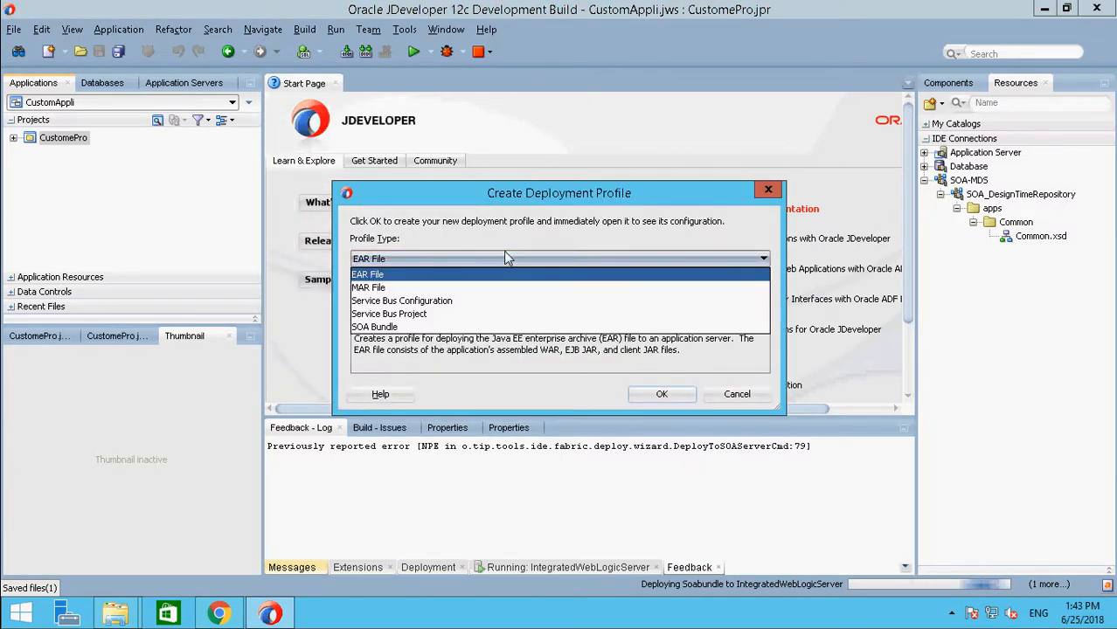
click(463, 323)
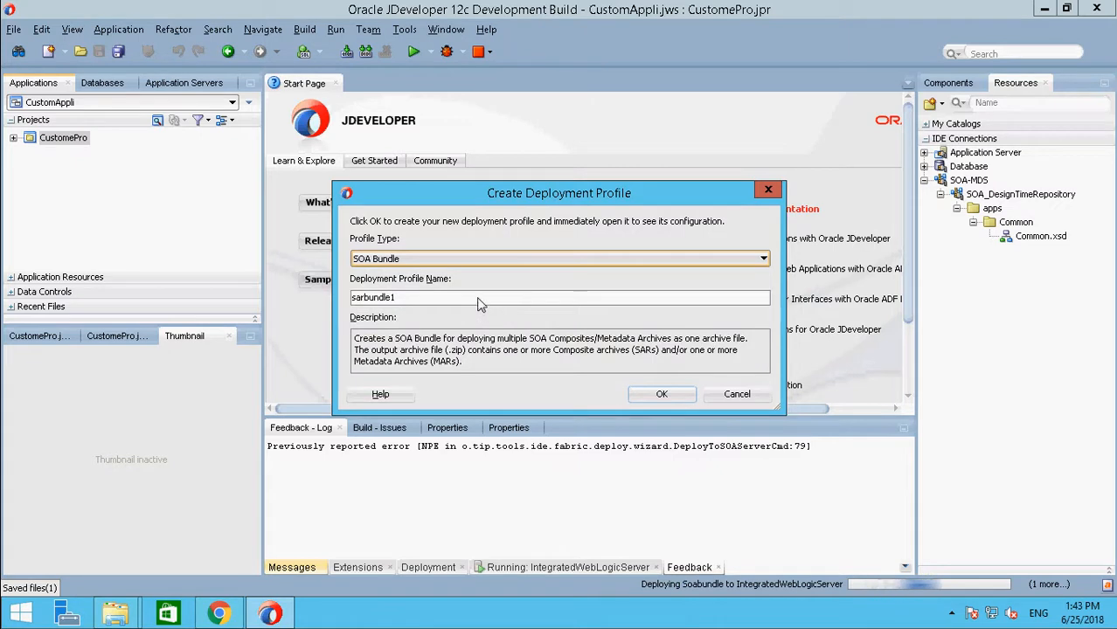
key(Tab)
text(S)
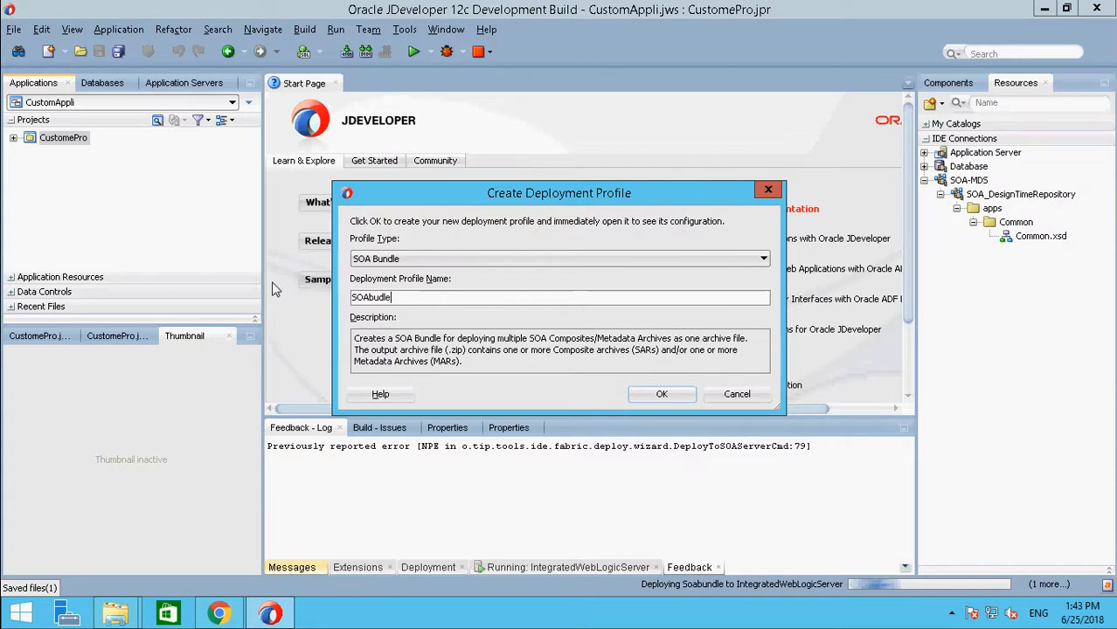
click(379, 298)
text(n)
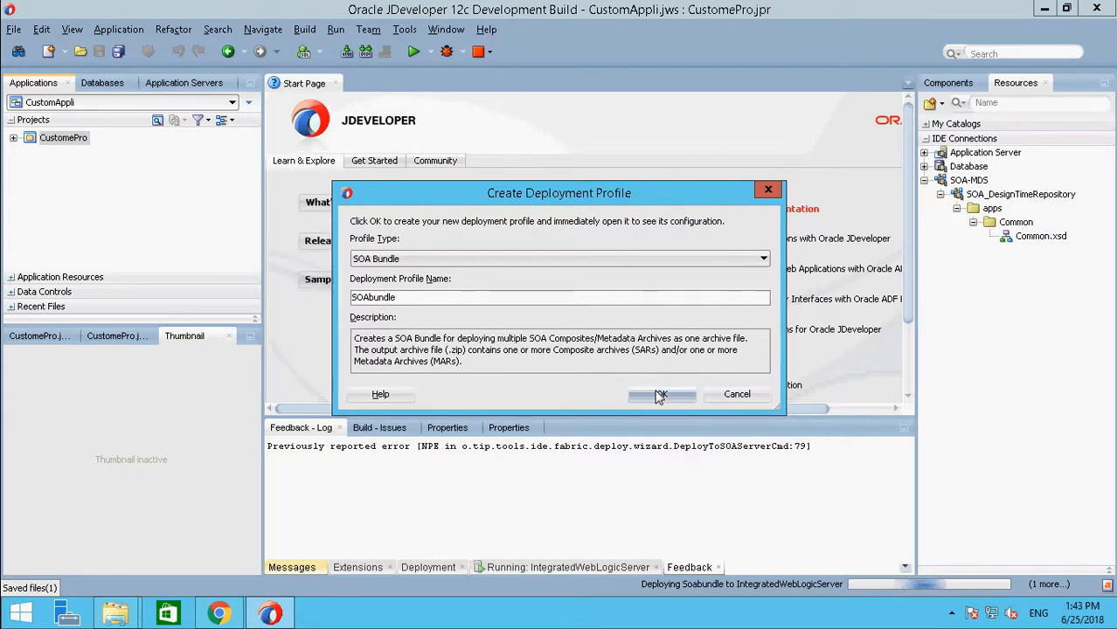
click(660, 395)
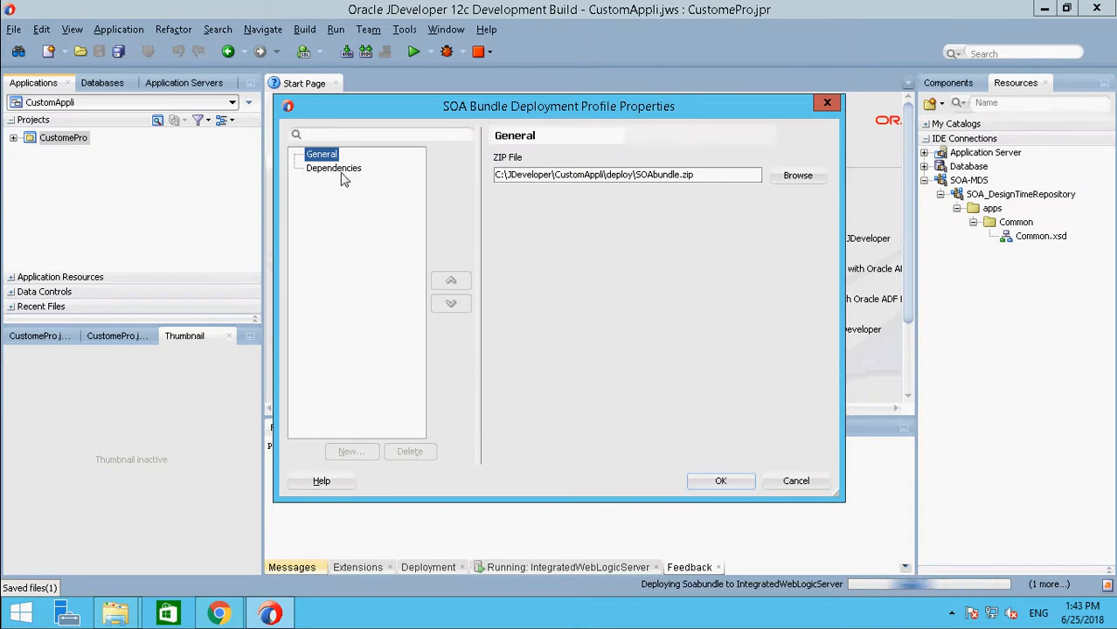
Step: Include the CustomPro profile of CustomePro.jpr in the SOA bundle's dependencies, accept the properties and save all files
click(337, 169)
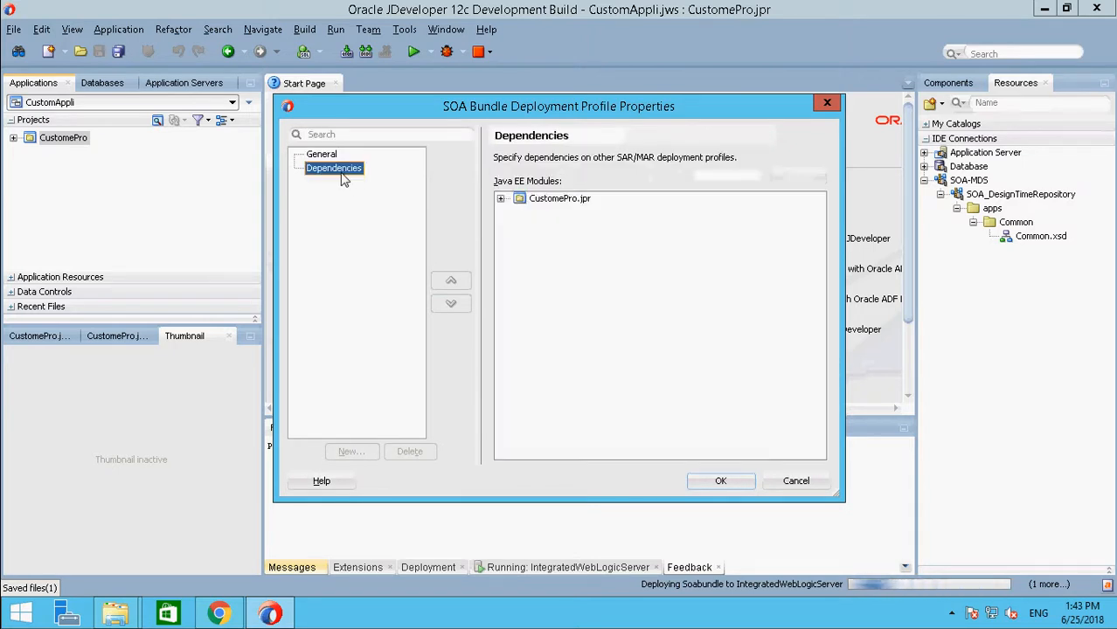
click(500, 200)
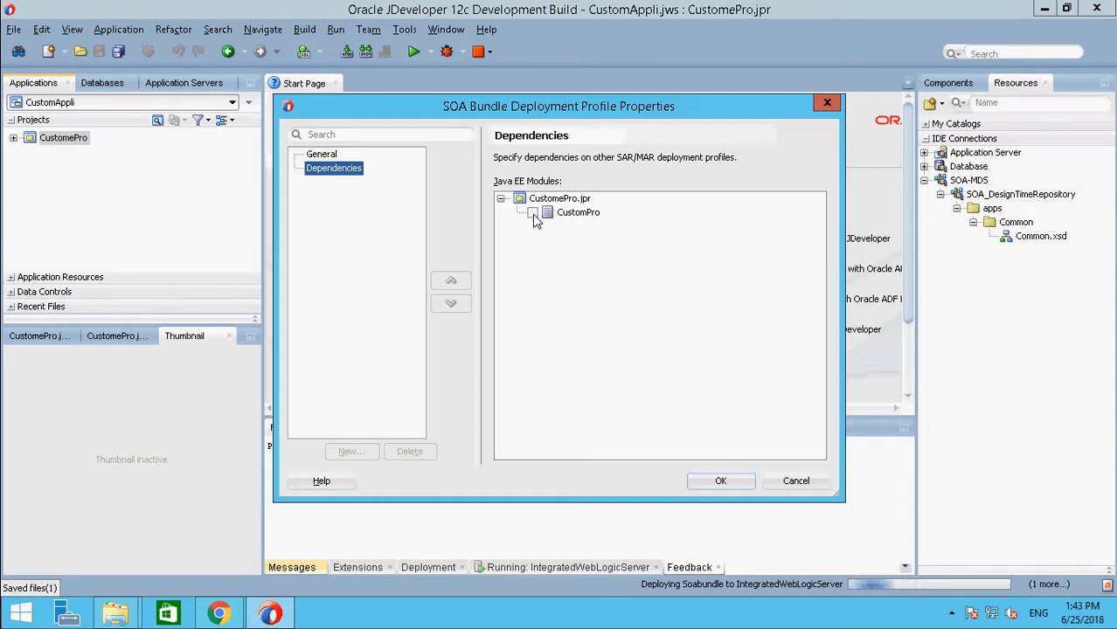
click(532, 213)
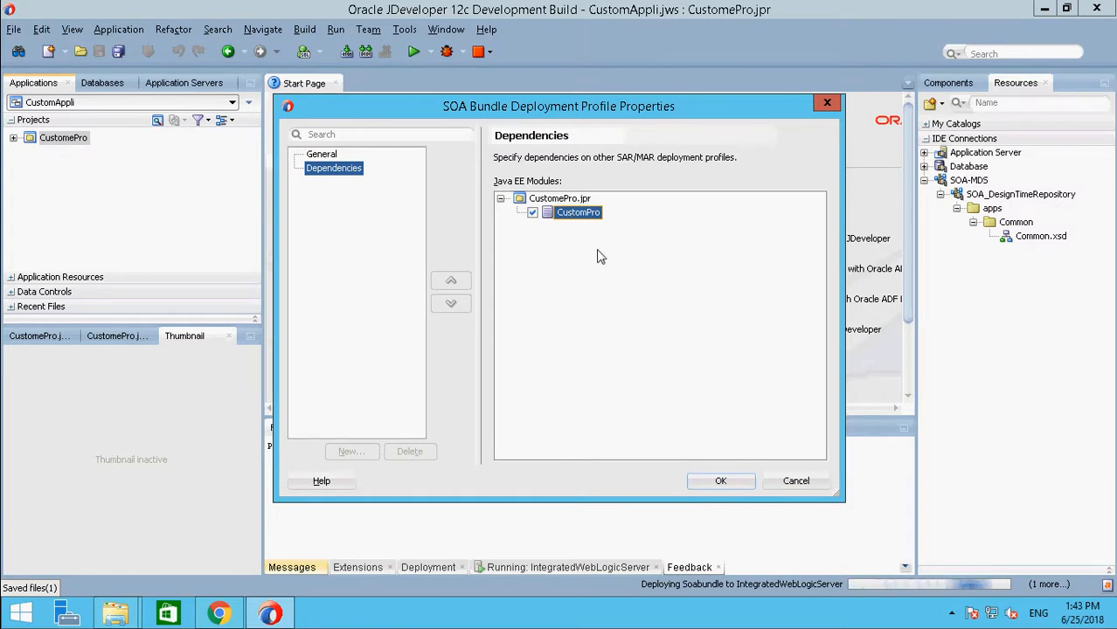
click(725, 482)
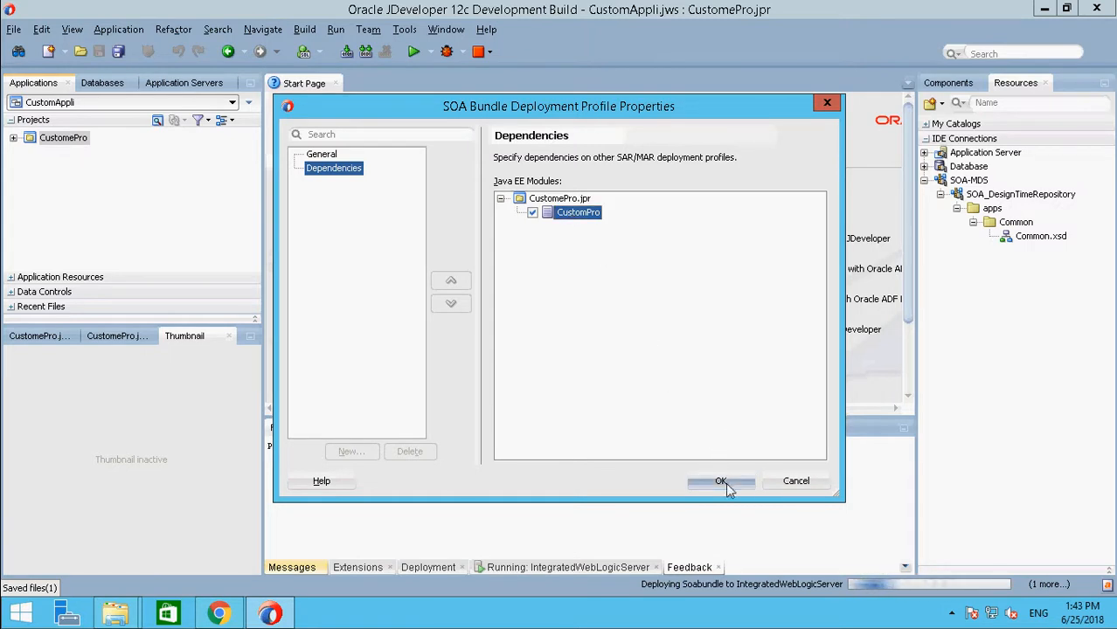
click(117, 54)
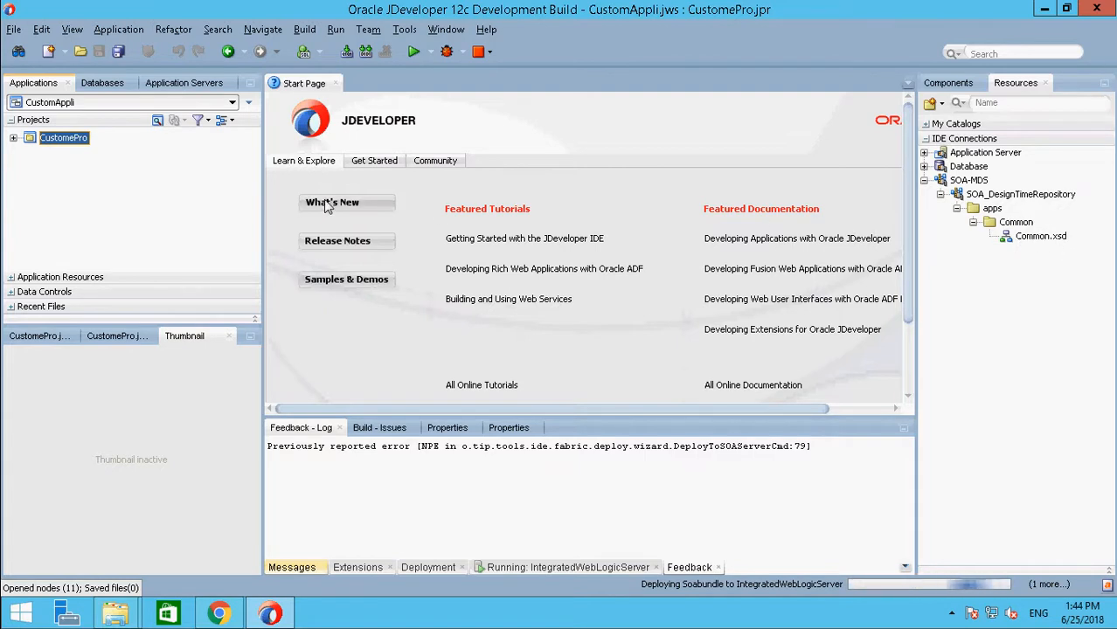
right_click(55, 146)
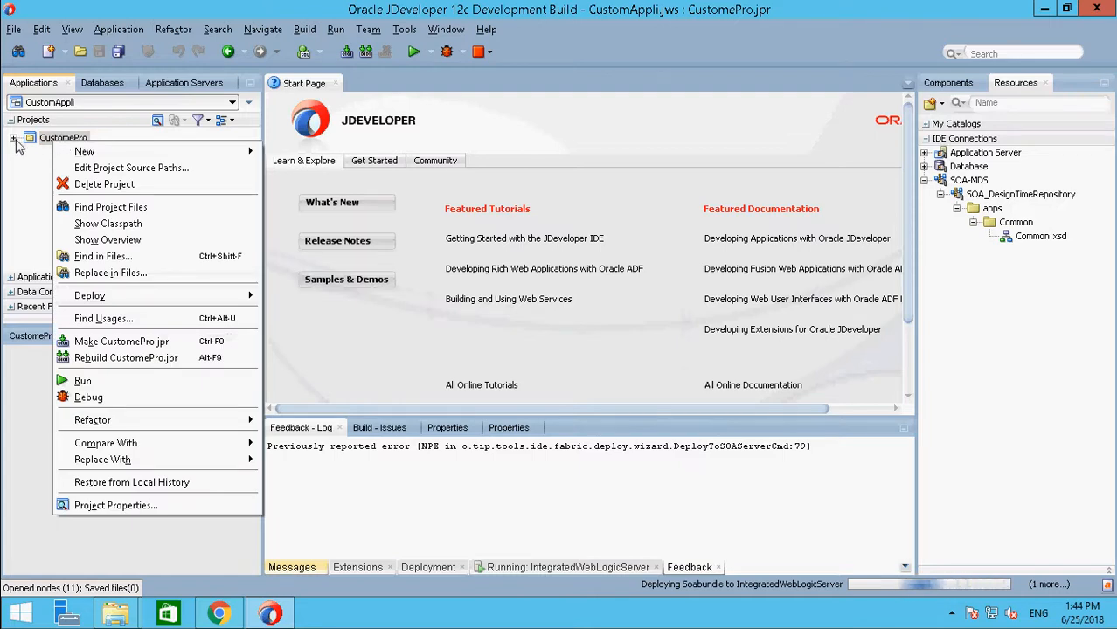
key(Escape)
right_click(48, 145)
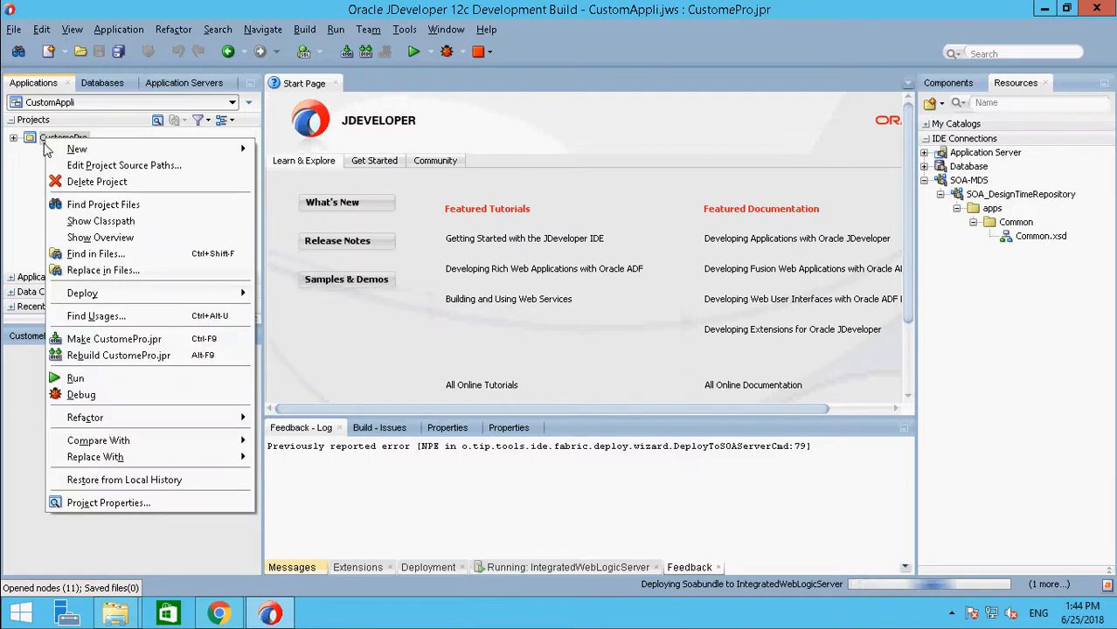
mouse_move(179, 301)
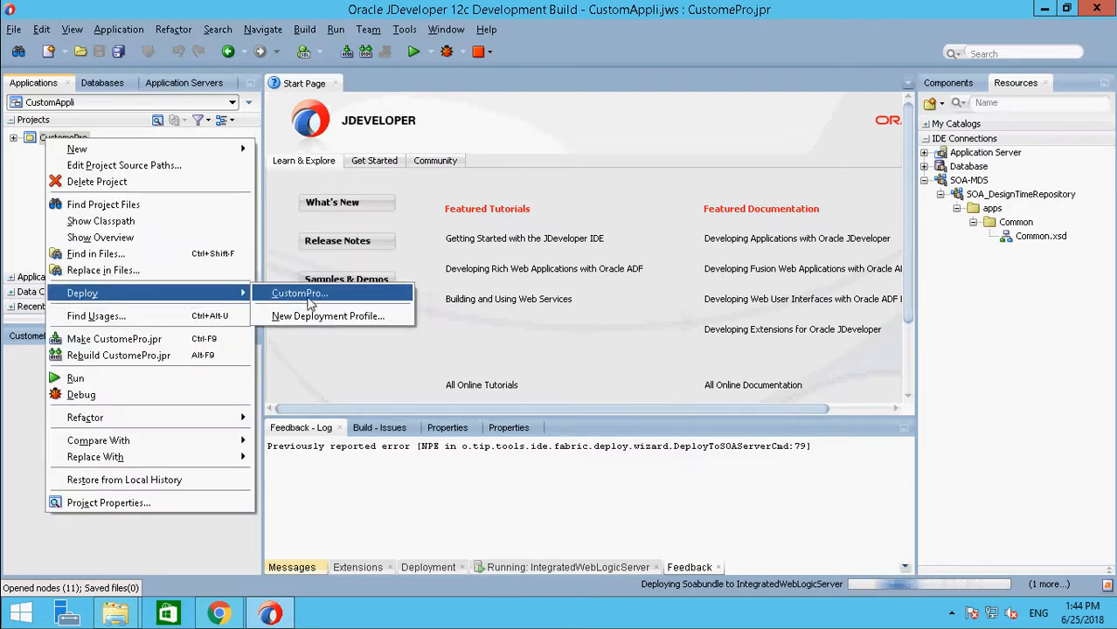
click(302, 297)
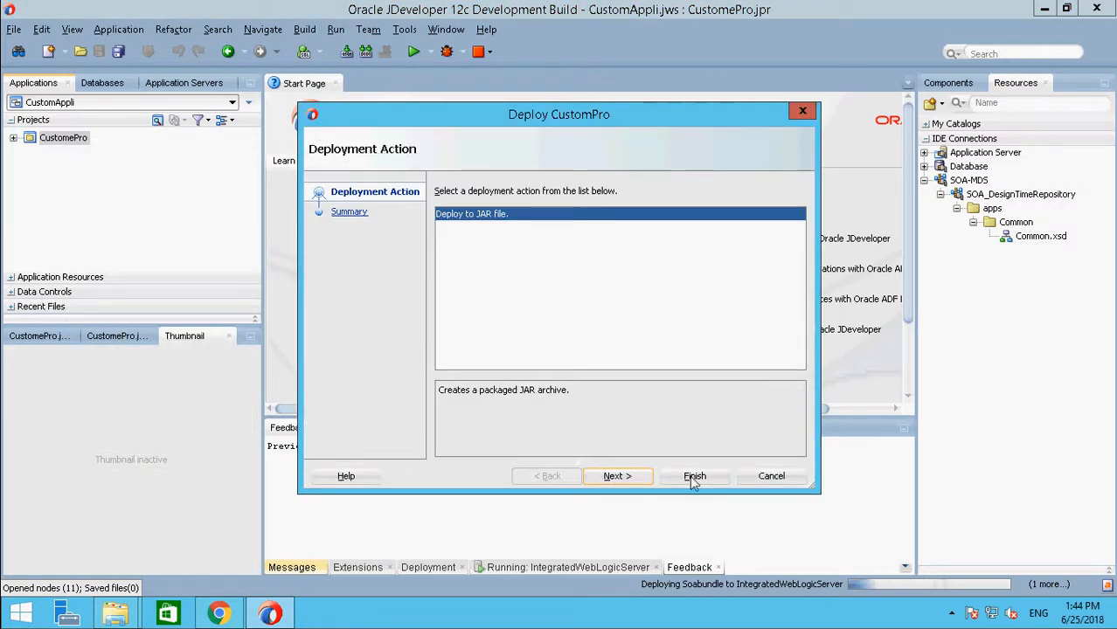
click(769, 477)
Step: Deploy the CustomePro project's CustomPro profile to a JAR file and check the deployment log
right_click(54, 139)
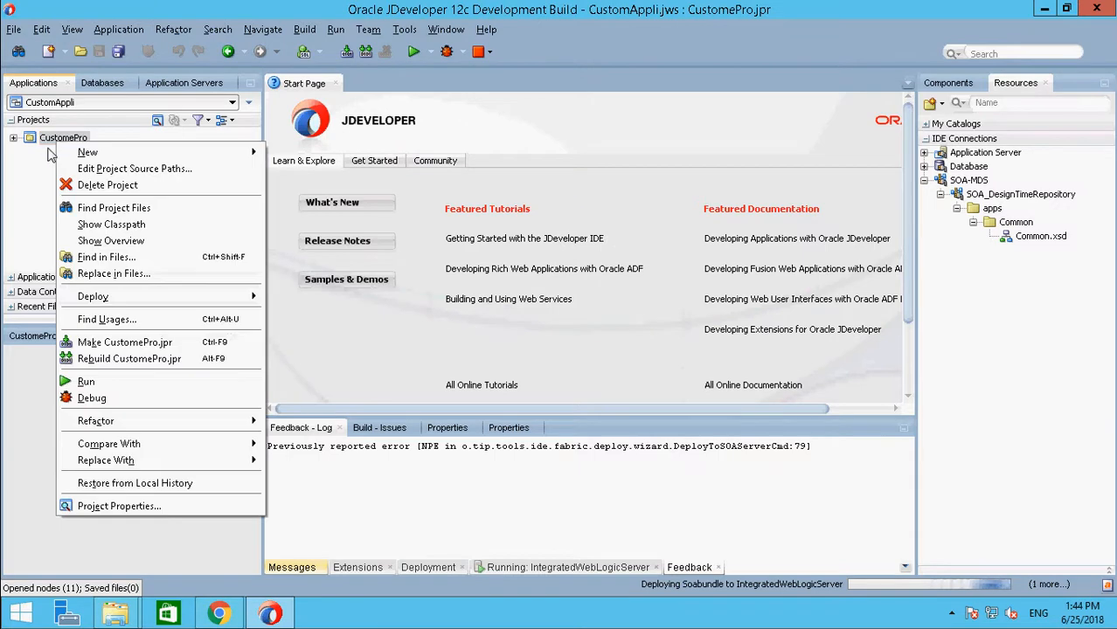
mouse_move(145, 301)
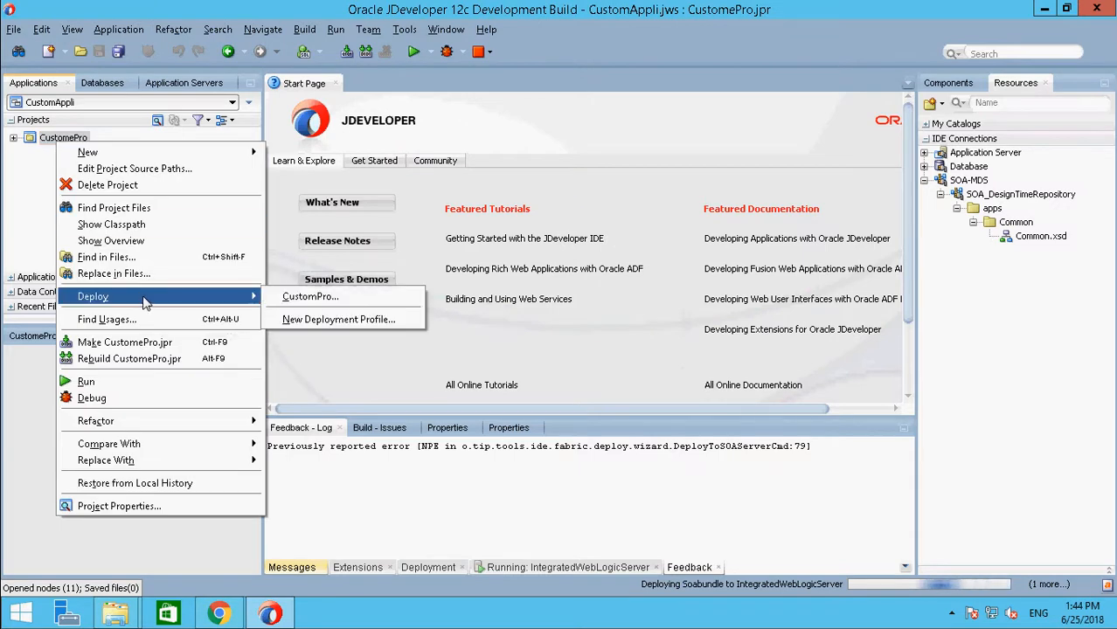
click(324, 299)
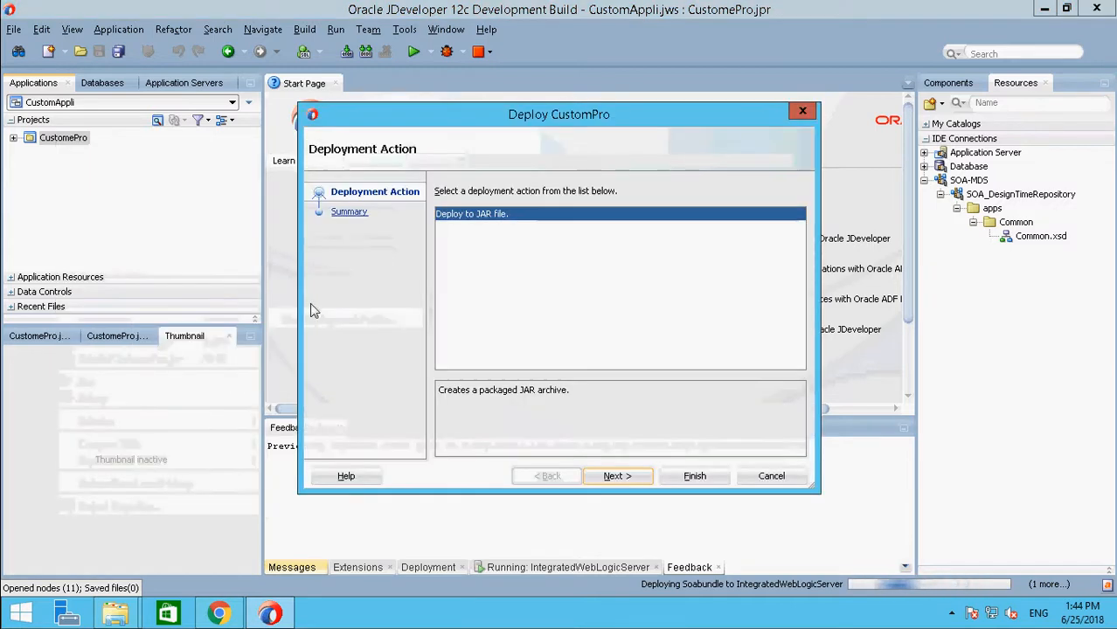
click(619, 476)
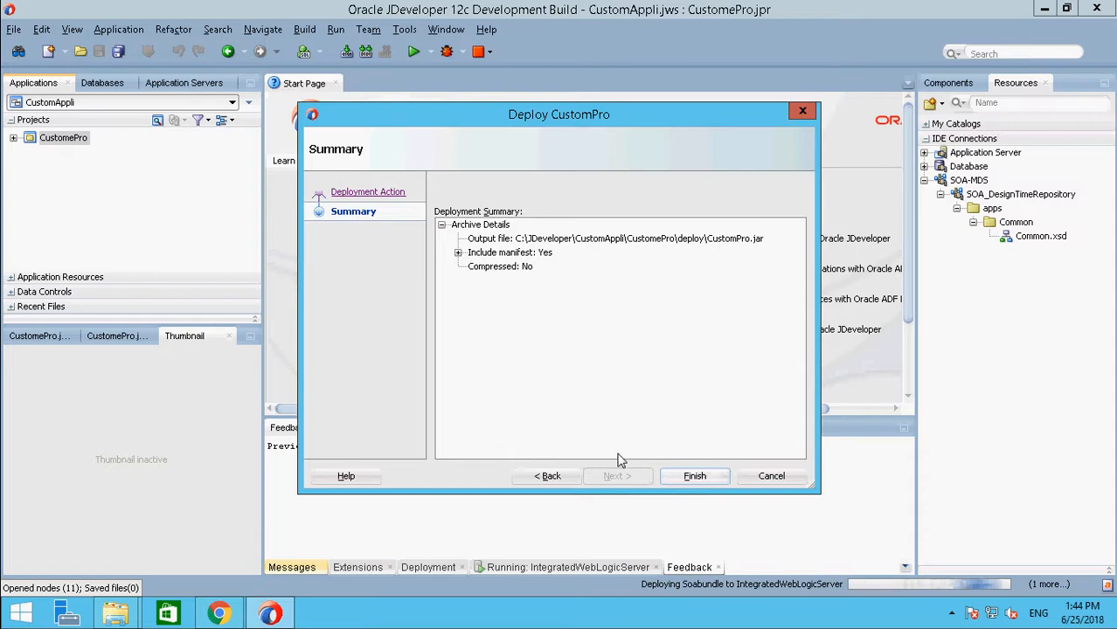
click(694, 475)
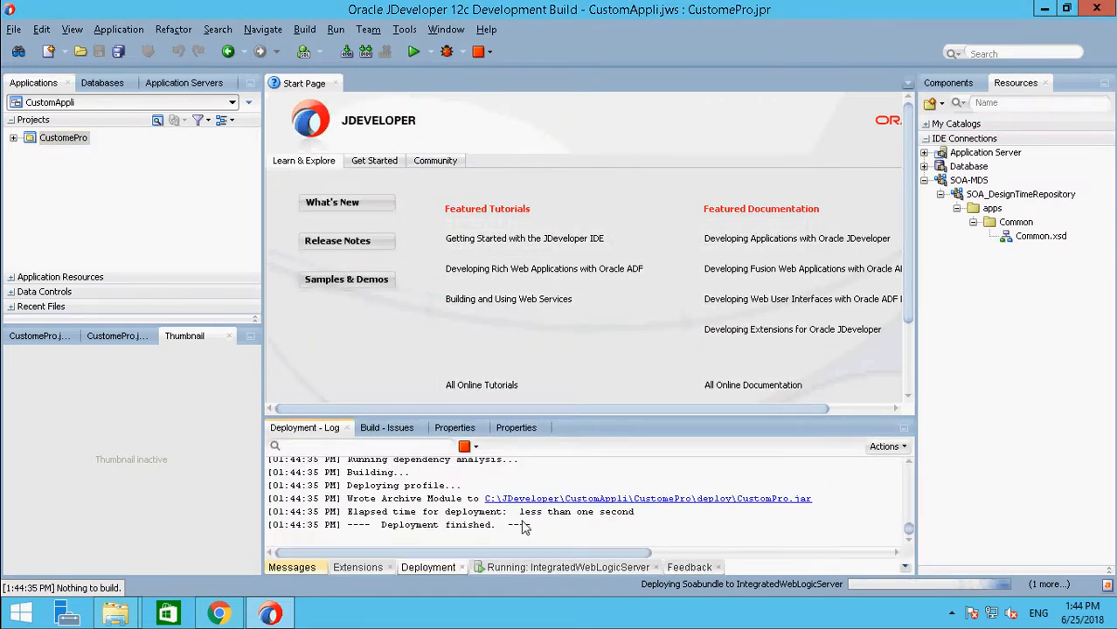
drag(377, 525, 528, 526)
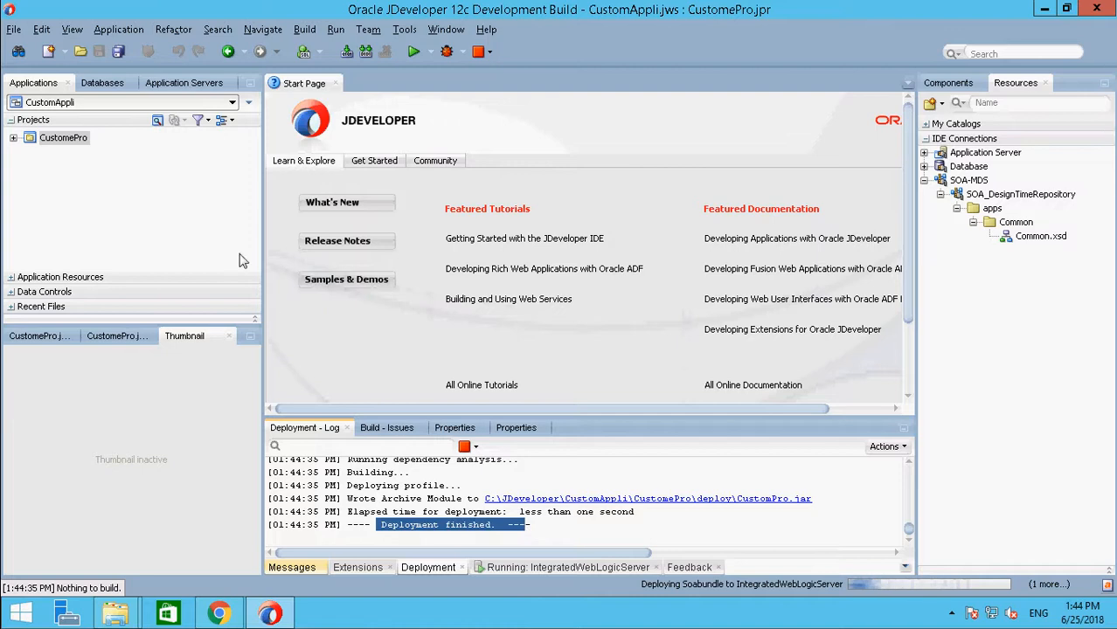
Step: Deploy the application's SOAbundle profile to IntegratedWebLogicServer, targeting DefaultServer's default partition, and check the deployment log
click(250, 103)
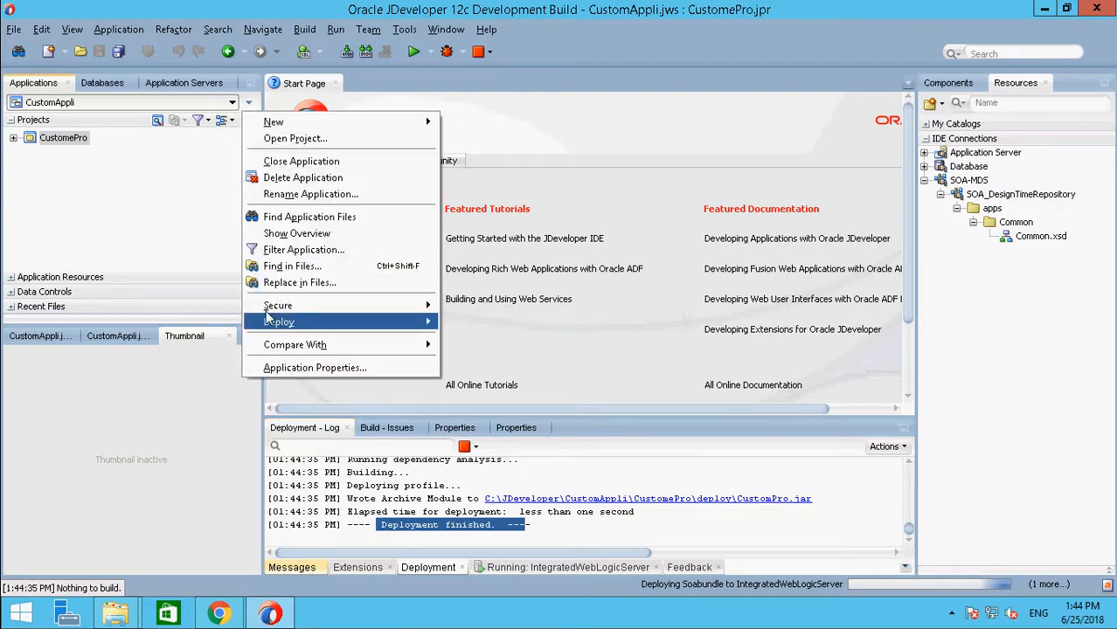
mouse_move(350, 318)
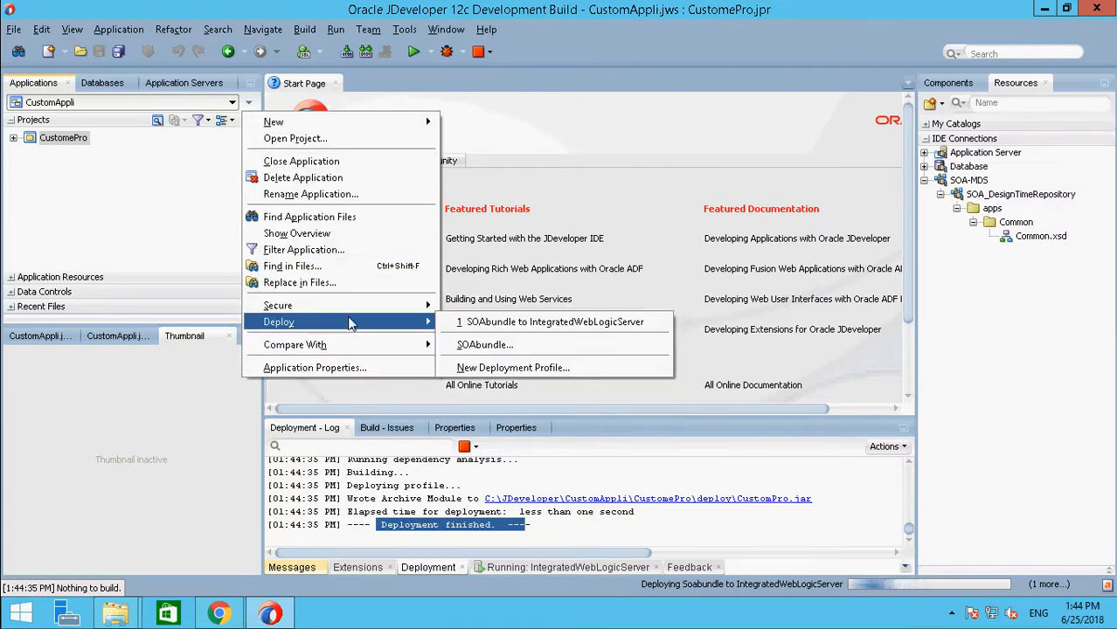
click(505, 347)
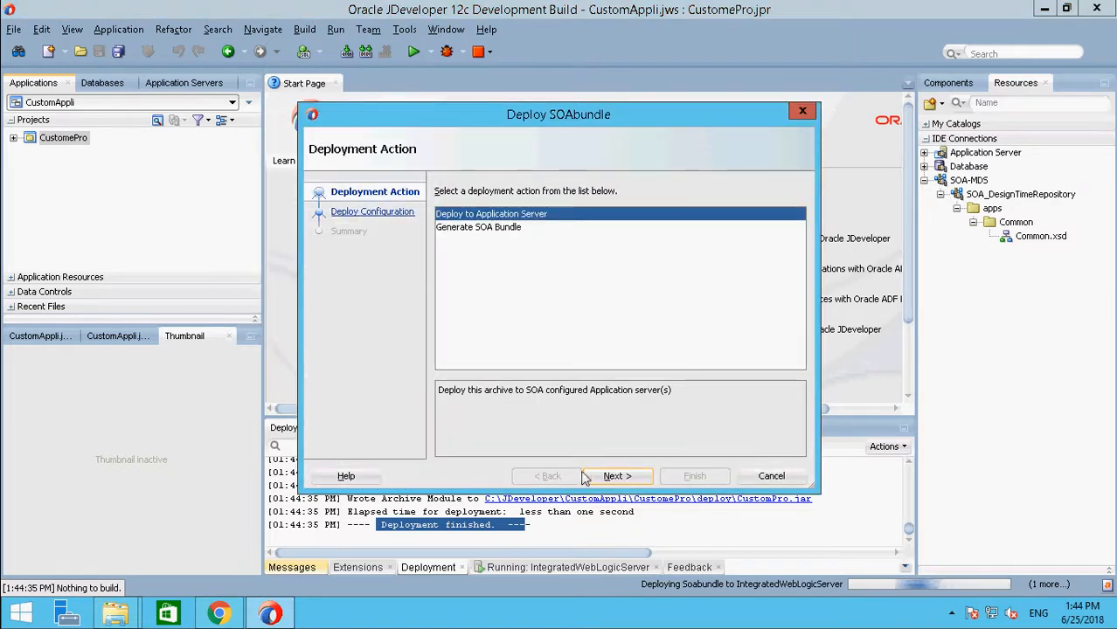
click(621, 479)
click(615, 479)
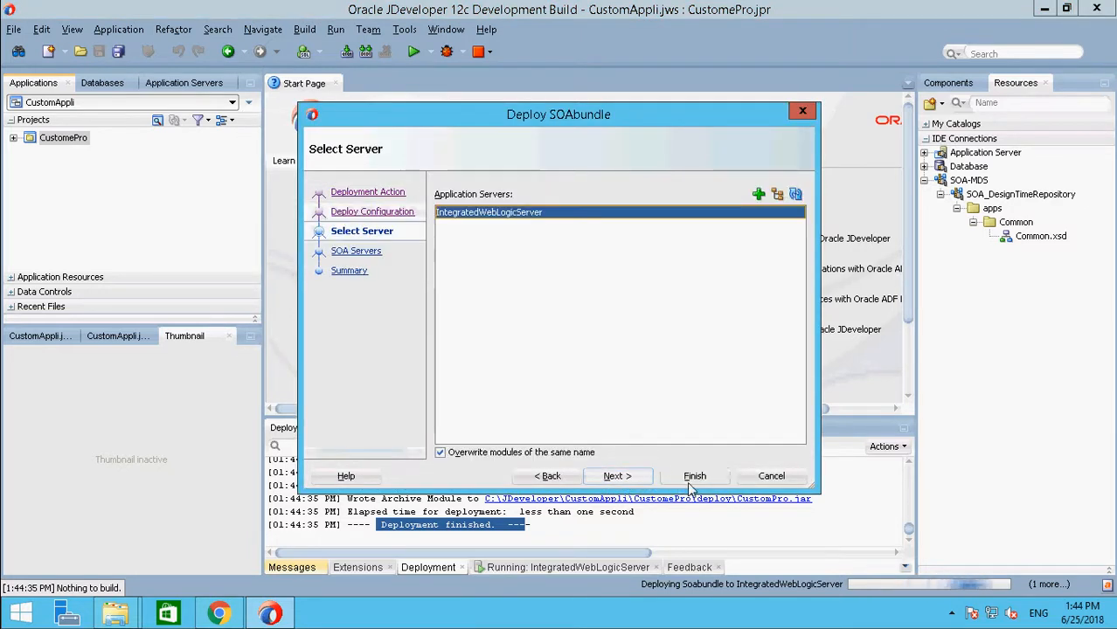
click(617, 478)
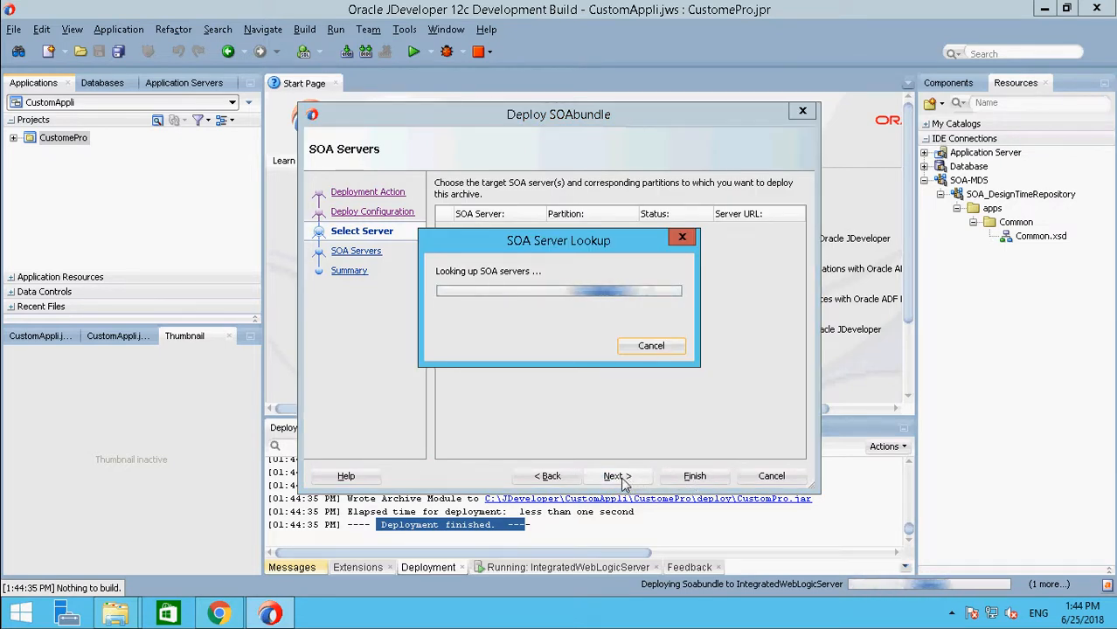
click(616, 476)
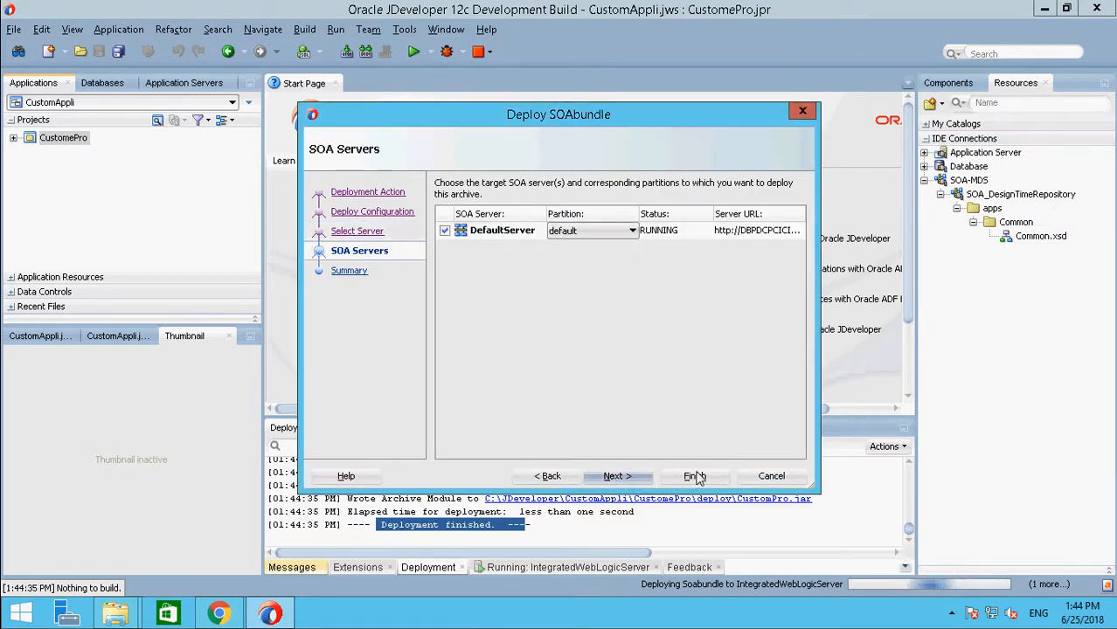
click(695, 476)
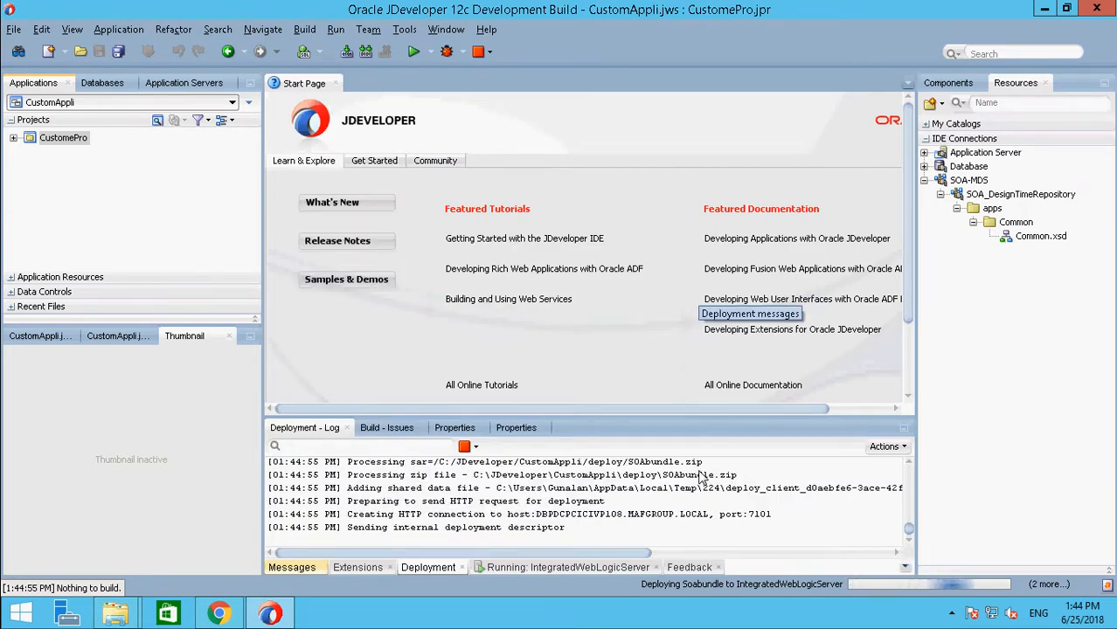
mouse_move(617, 553)
mouse_down()
mouse_move(653, 553)
mouse_move(616, 555)
mouse_up()
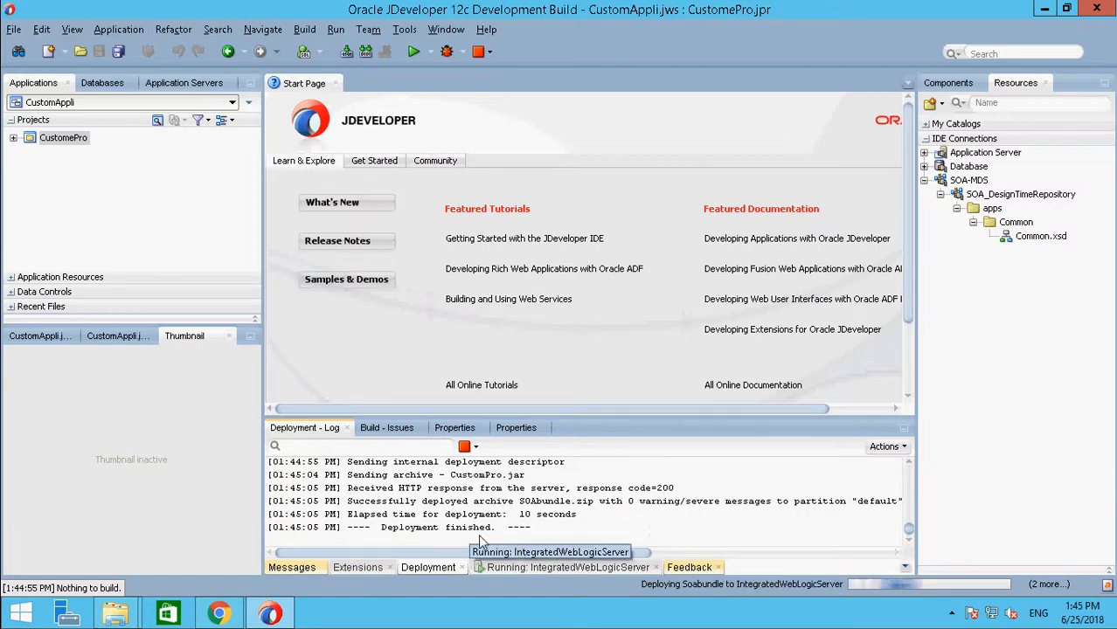
drag(347, 529, 542, 543)
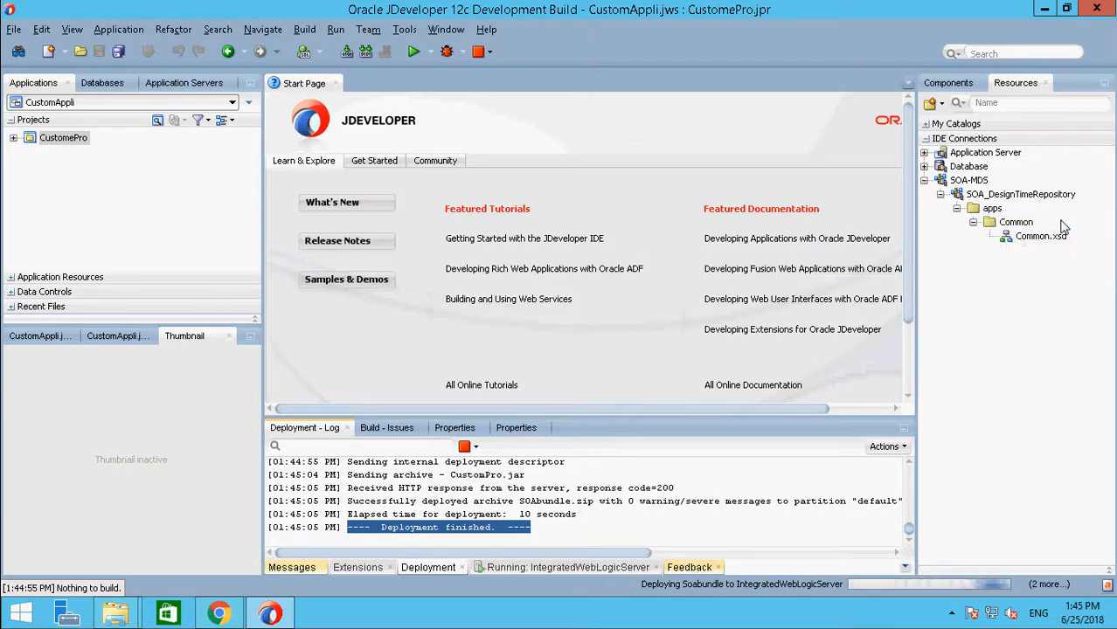
Step: Switch to Chrome, reload Enterprise Manager at localhost:7101/em, and open the soa-infra (DefaultServer) target under SOA
click(219, 613)
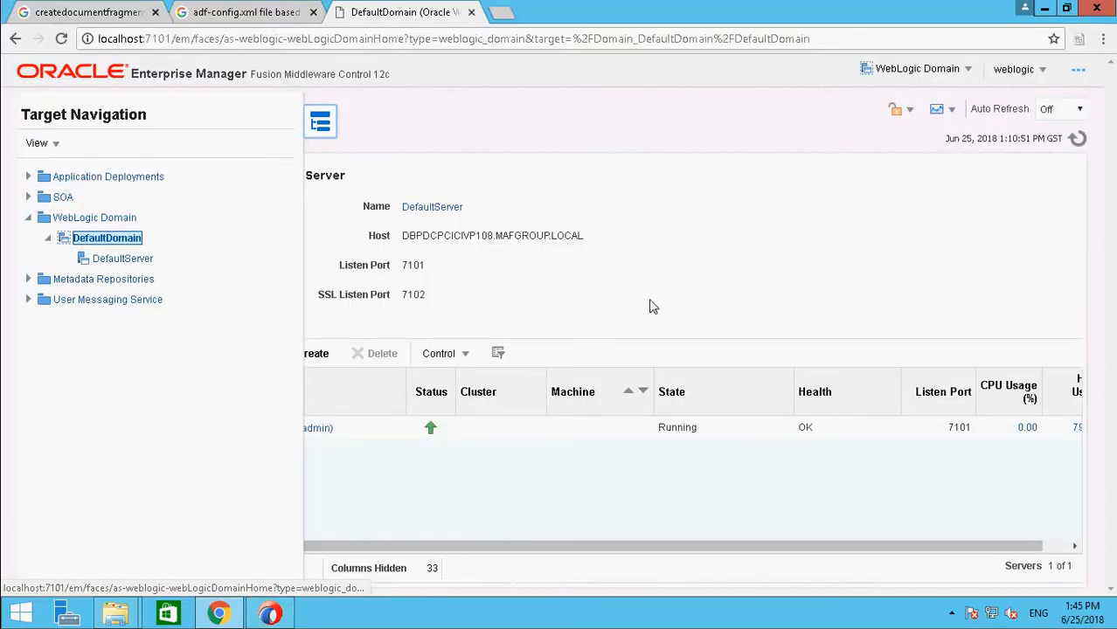
click(324, 39)
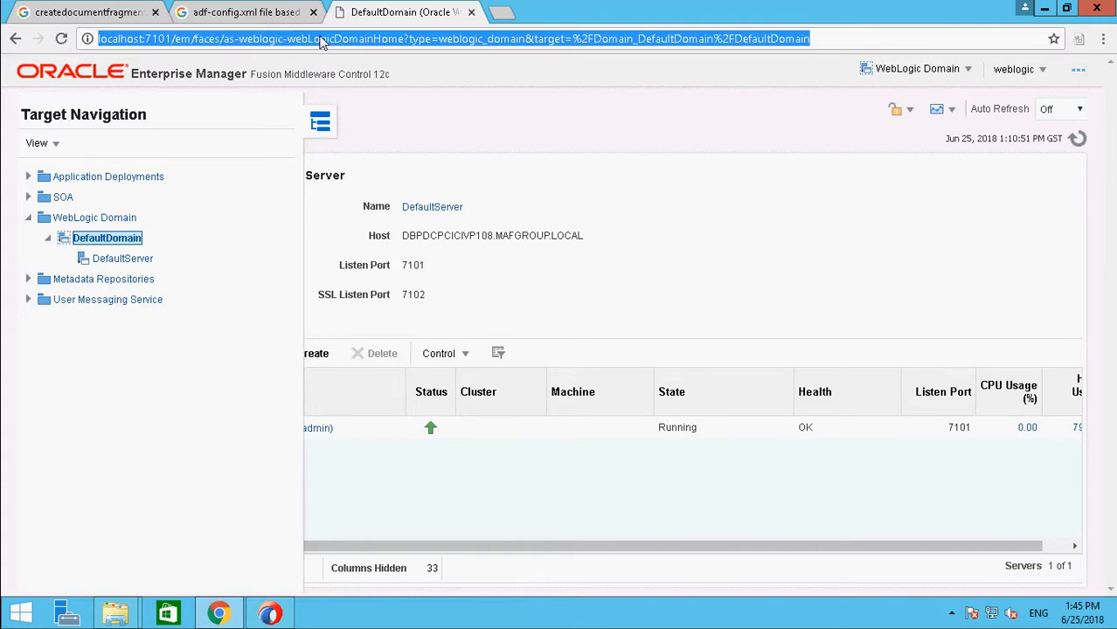
text(lo)
key(Return)
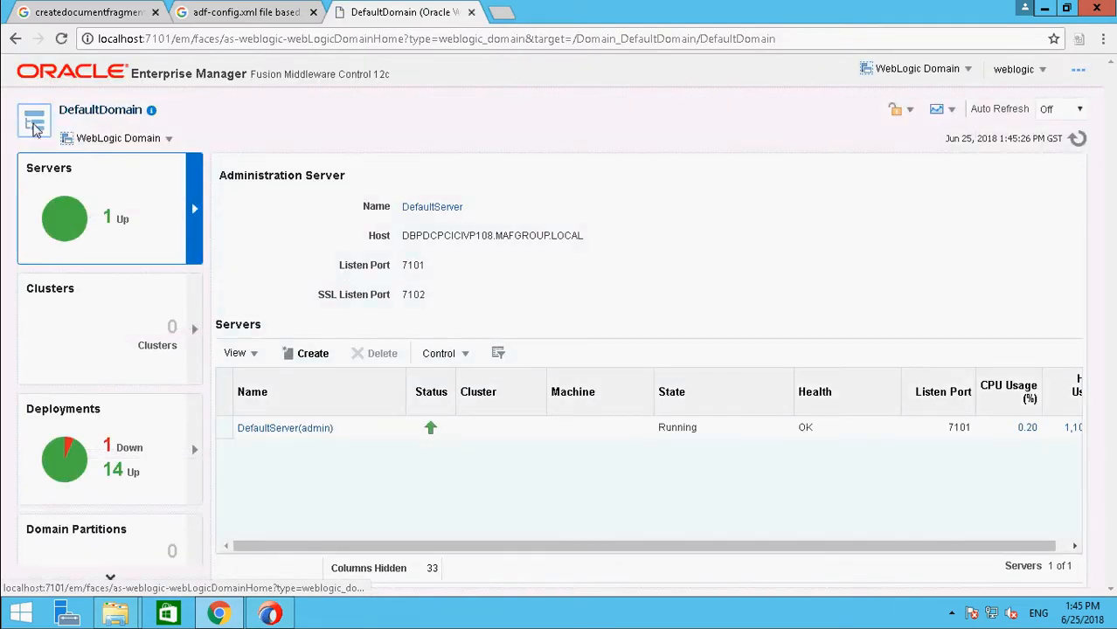
click(35, 127)
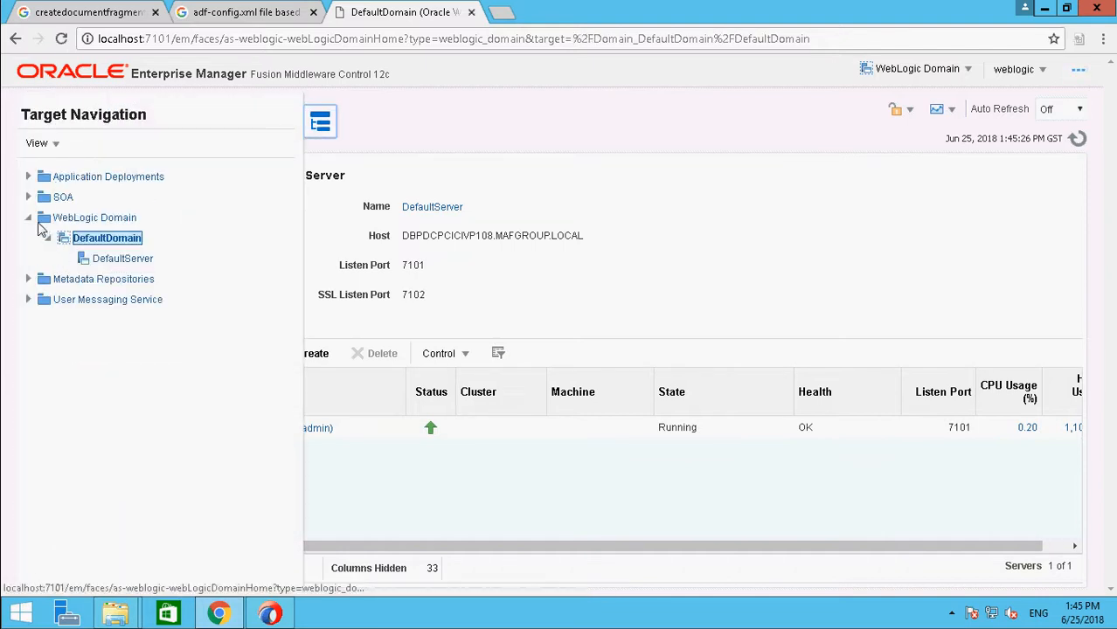
click(28, 196)
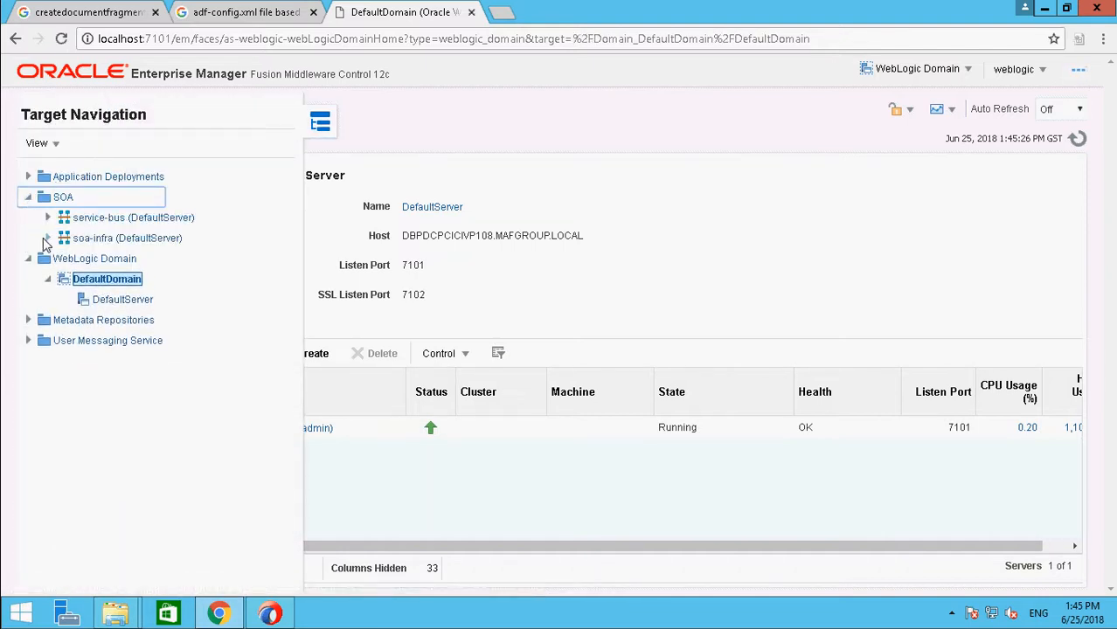
click(51, 246)
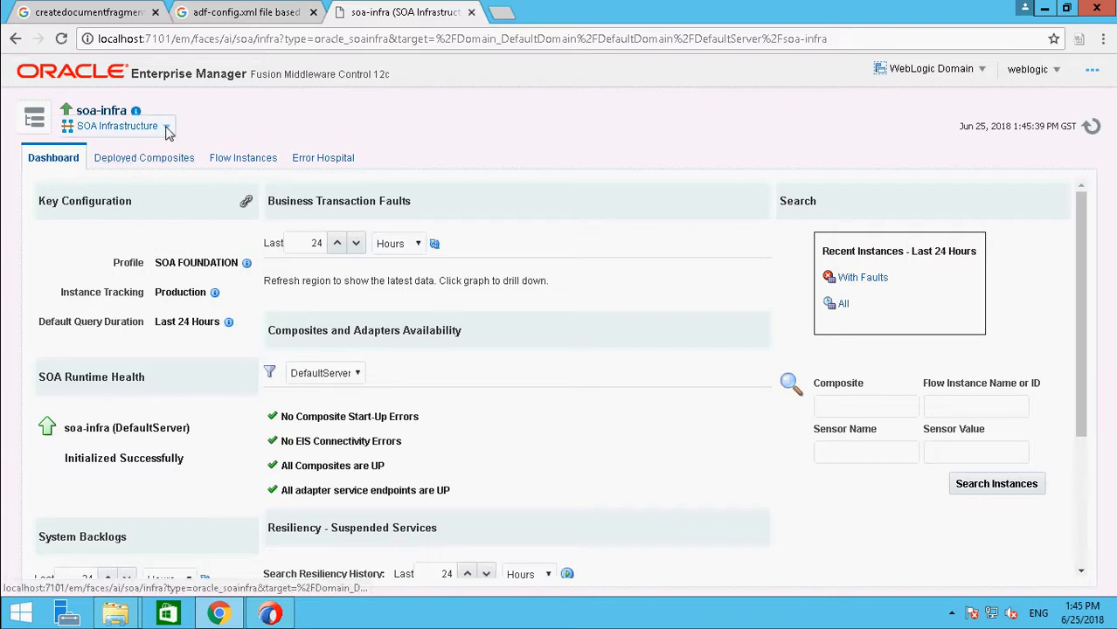
Step: Open soa-infra's MDS Configuration and export the metadata documents to an archive on the web browser's machine
click(167, 128)
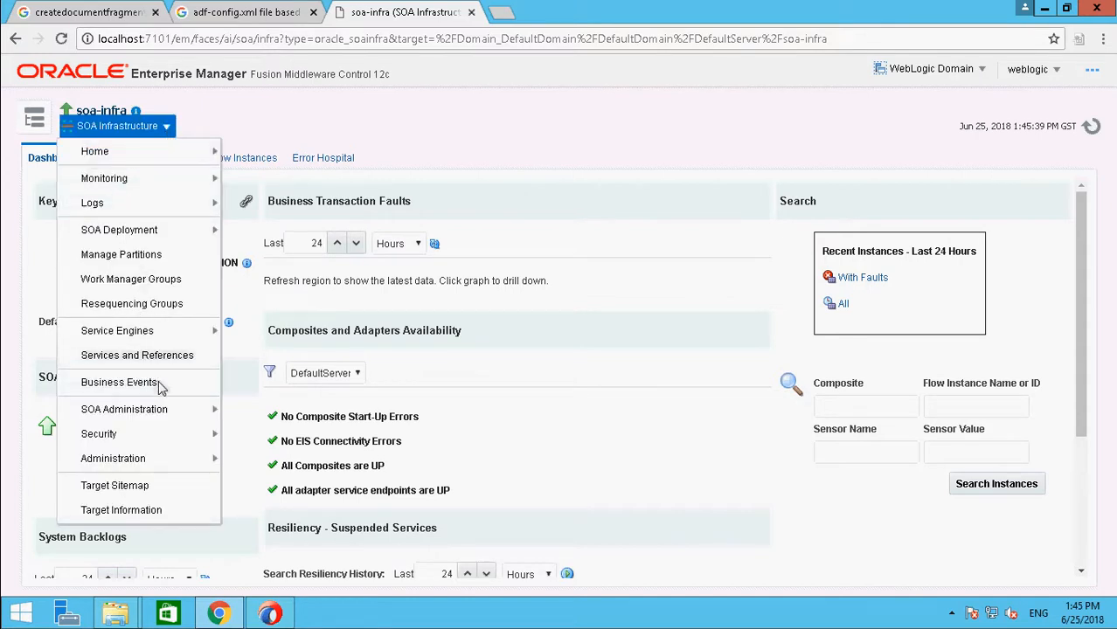
mouse_move(140, 460)
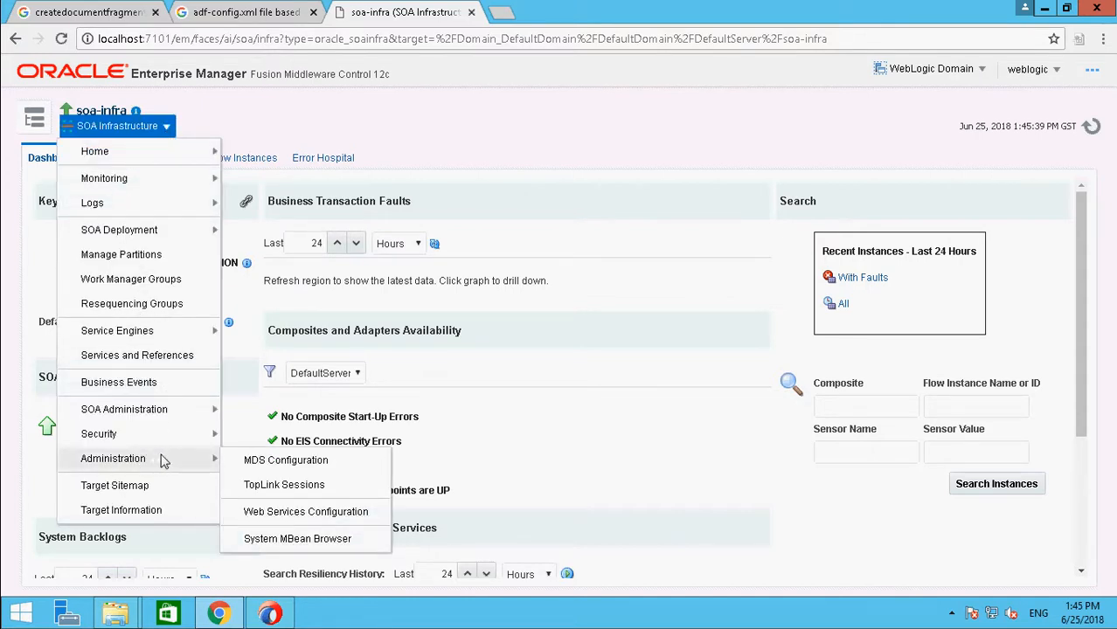
click(265, 463)
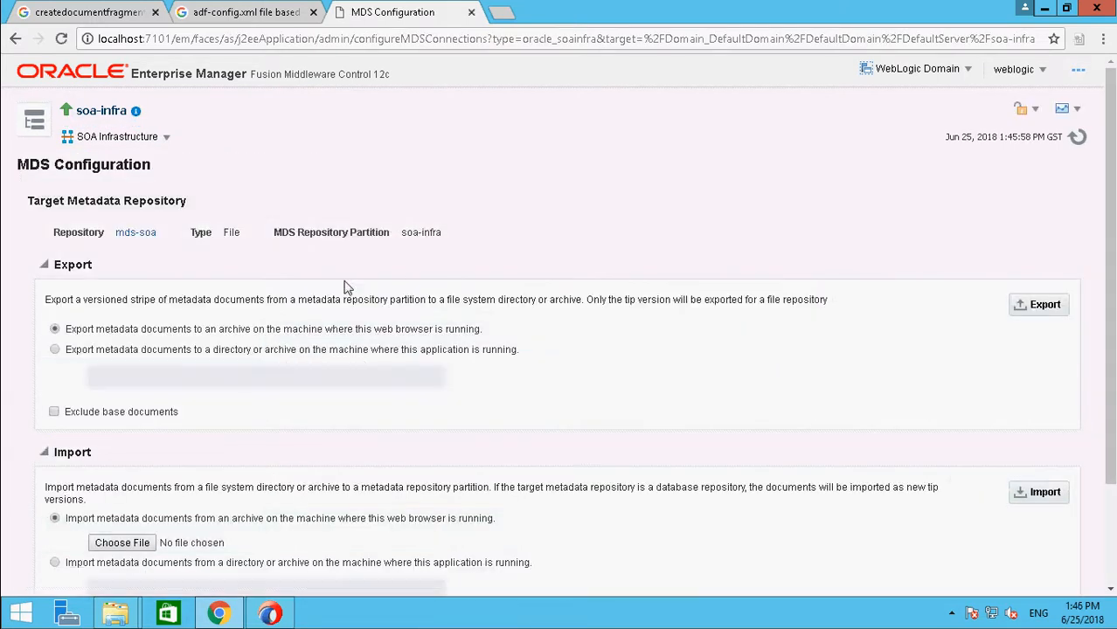
click(1061, 311)
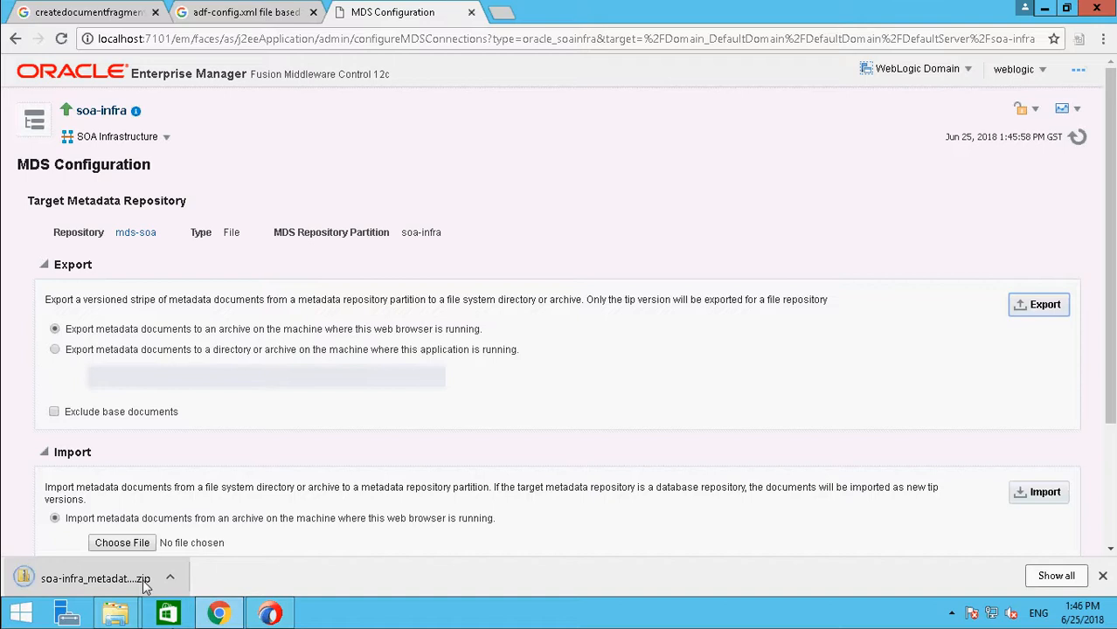
Step: Open the exported soa-infra_metadata (3) archive from its download folder and check the apps\Common folder for the Common XSD file
click(172, 580)
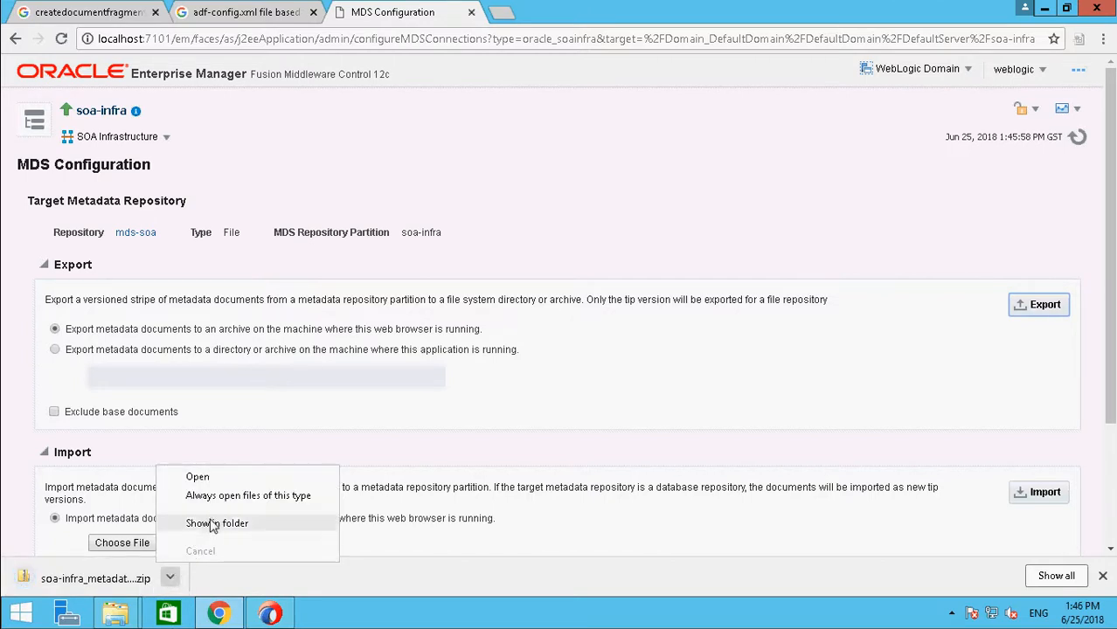
click(211, 524)
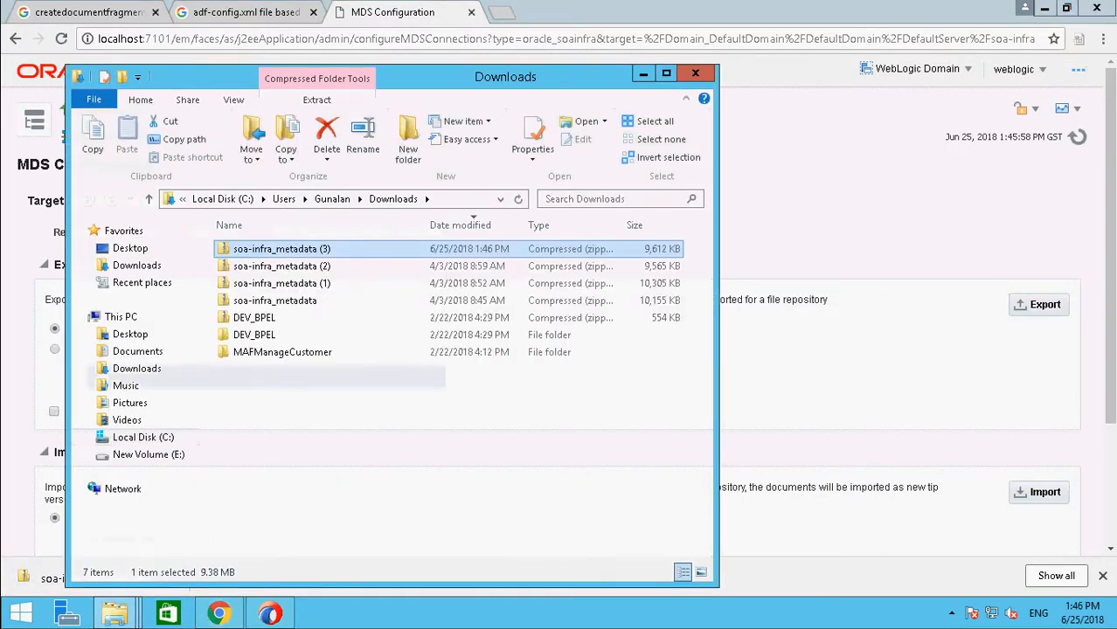
double_click(352, 254)
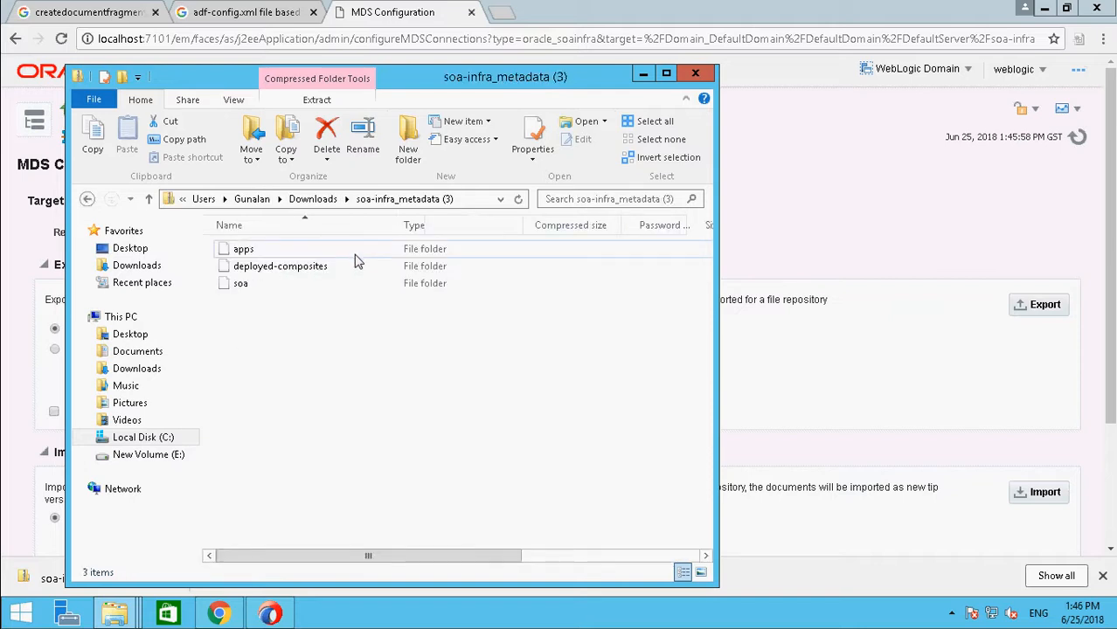
double_click(242, 251)
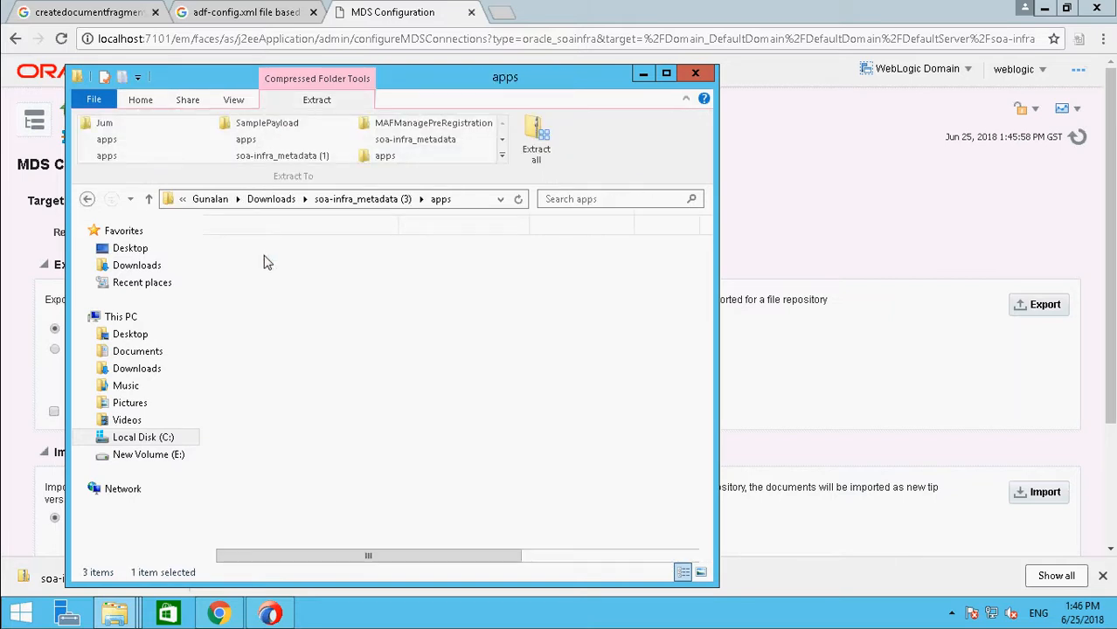
double_click(253, 249)
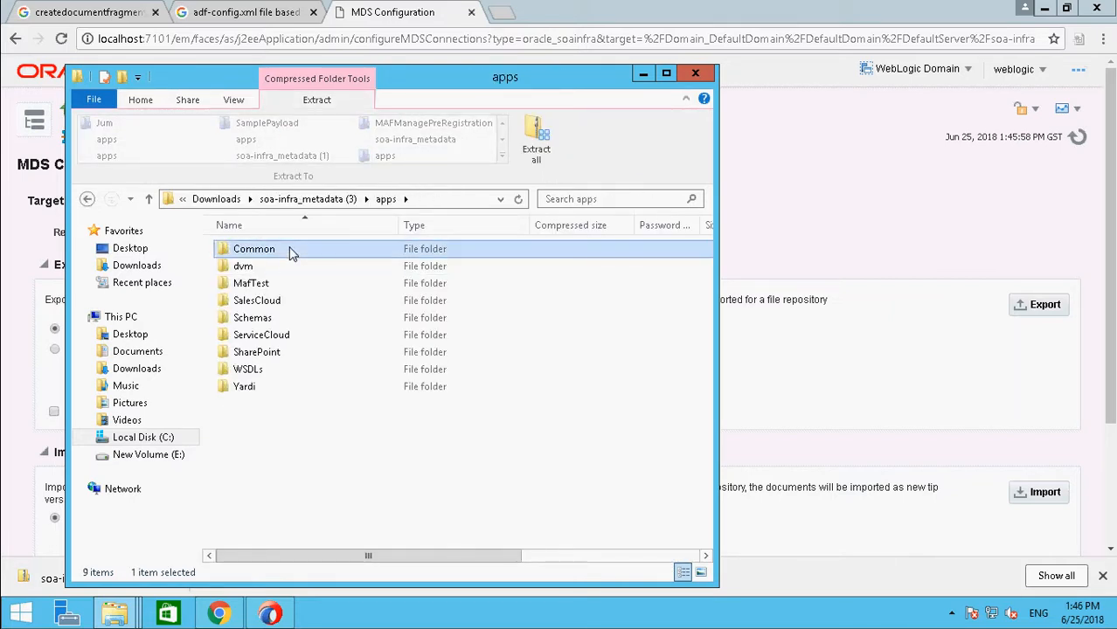
click(278, 286)
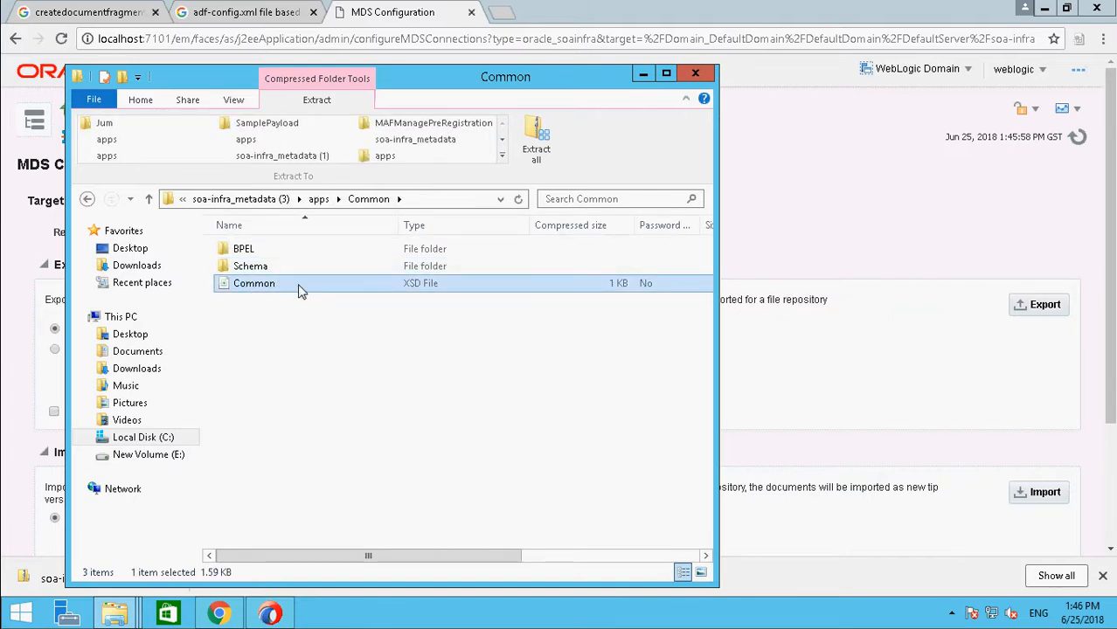
Step: Examine the apps folder of the exported soa-infra_metadata (3) archive, comparing Common with the folders beside it, and return to the browser
right_click(298, 289)
click(252, 286)
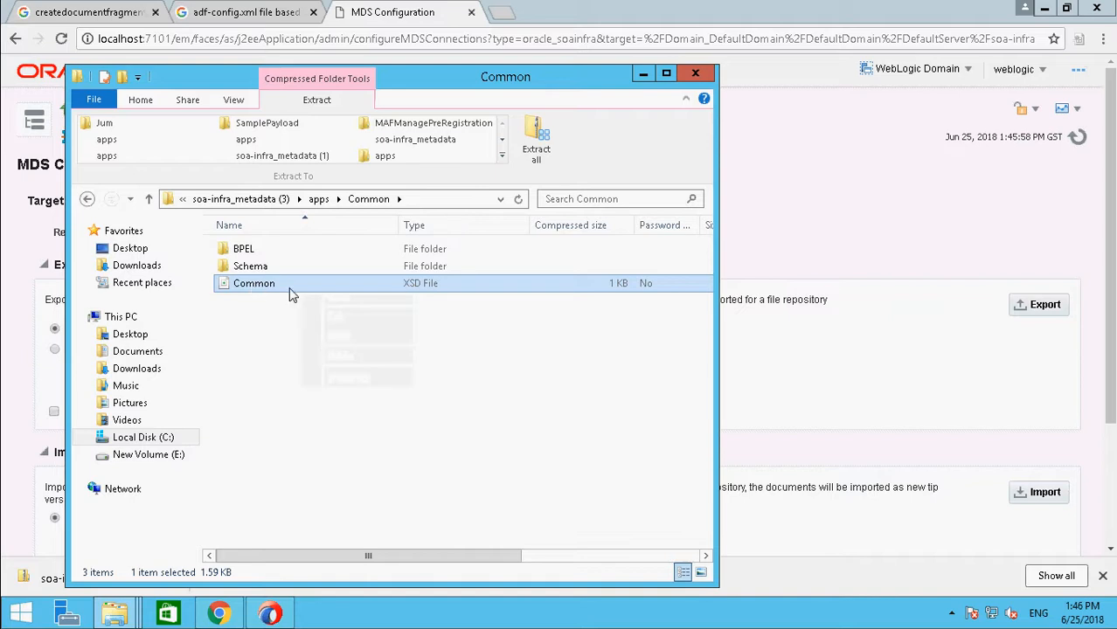
right_click(292, 291)
click(253, 289)
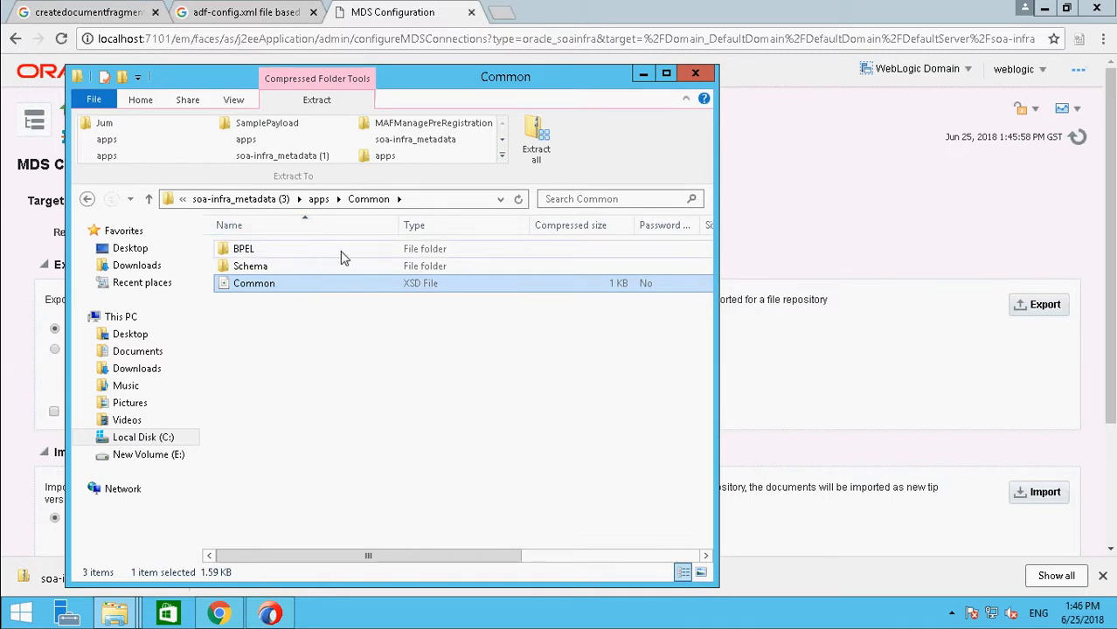
click(319, 199)
mouse_move(266, 250)
mouse_down()
mouse_move(262, 371)
mouse_move(260, 265)
mouse_up()
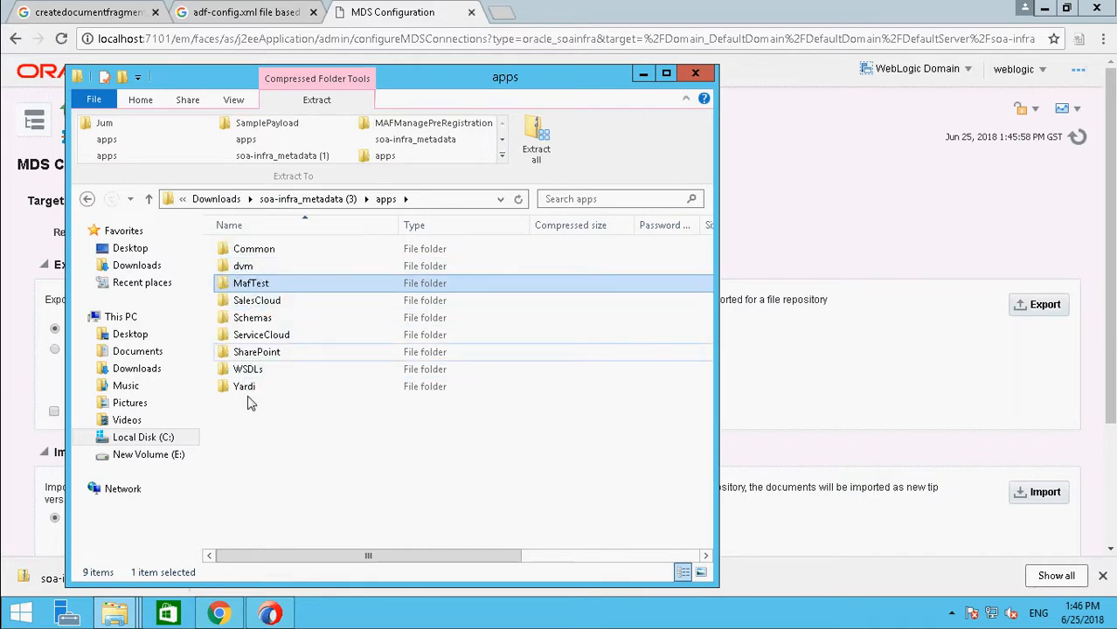
drag(268, 428, 236, 264)
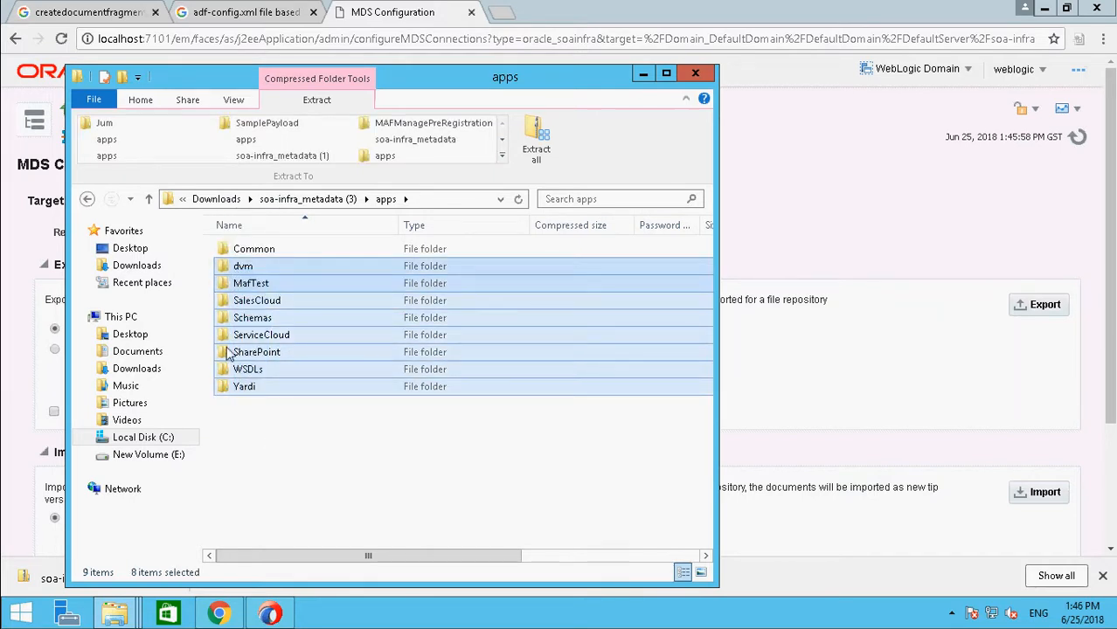
click(770, 140)
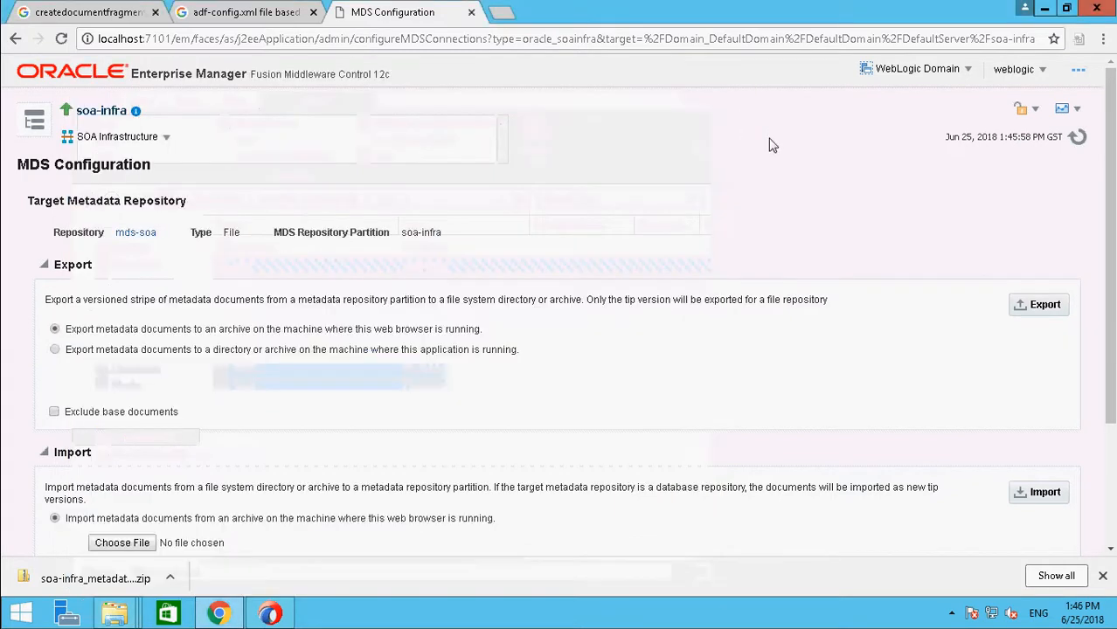
Step: Switch to JDeveloper and close the Thumbnail, References and Structure windows to enlarge the application navigator
click(236, 21)
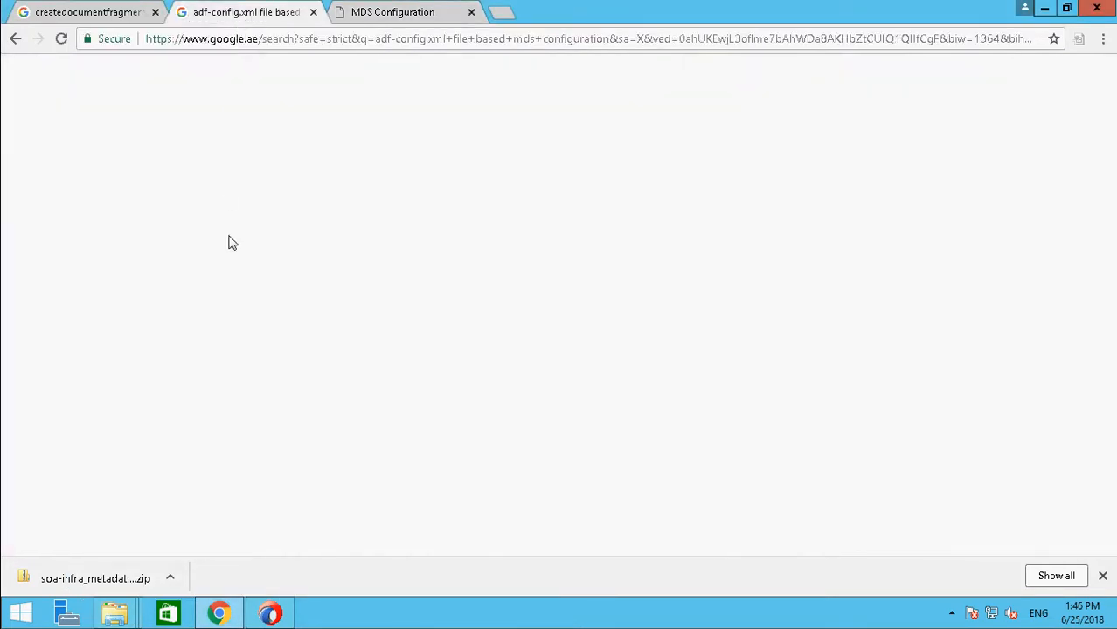
click(270, 613)
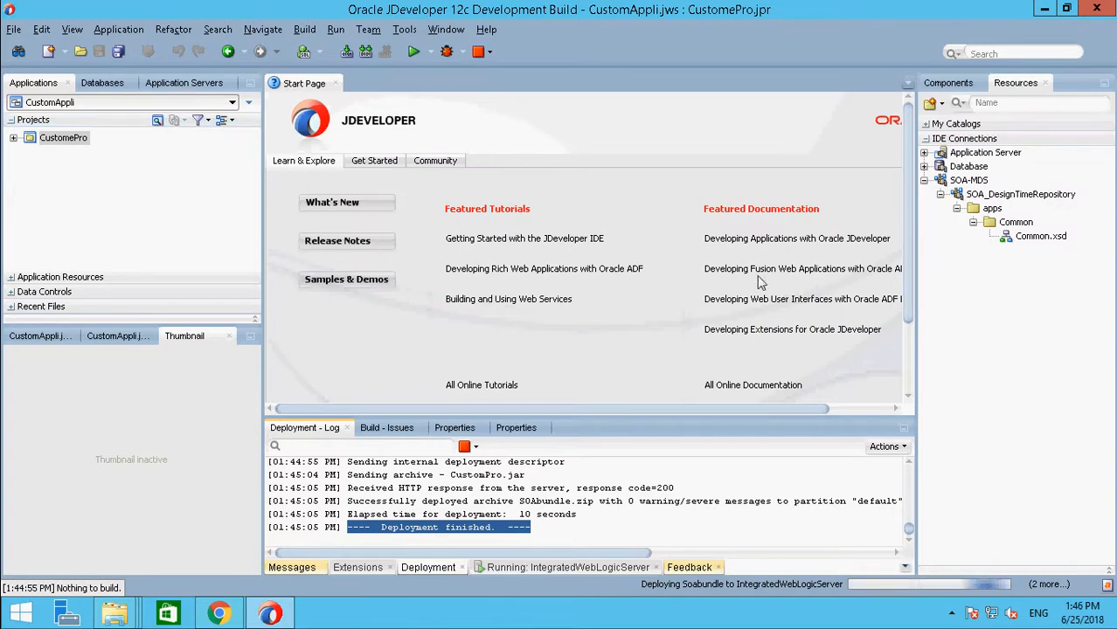
drag(442, 409, 639, 416)
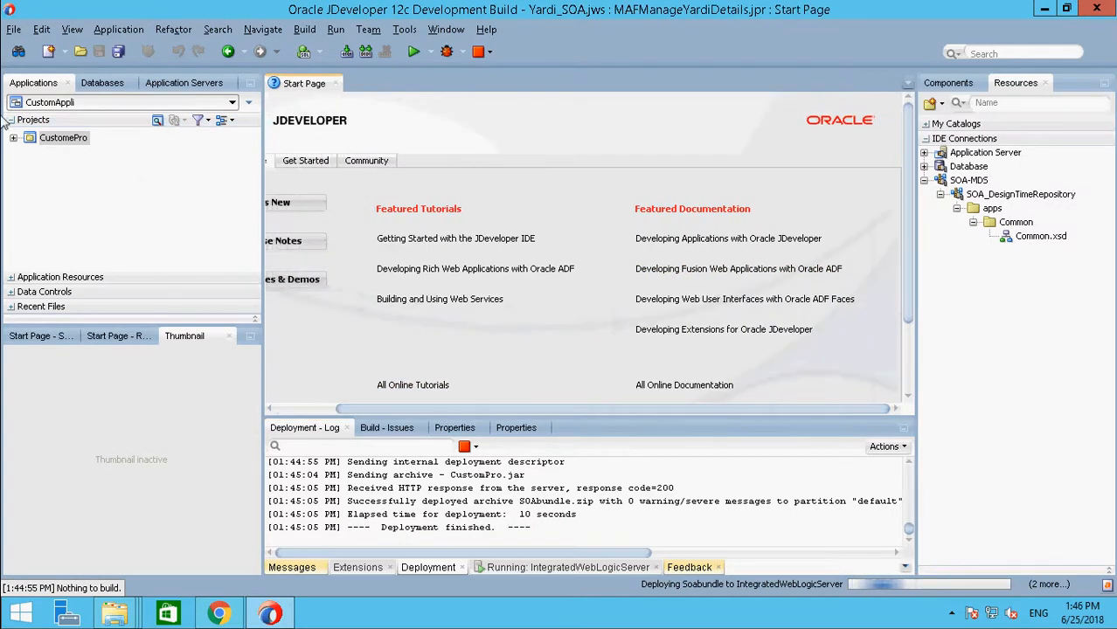
click(228, 337)
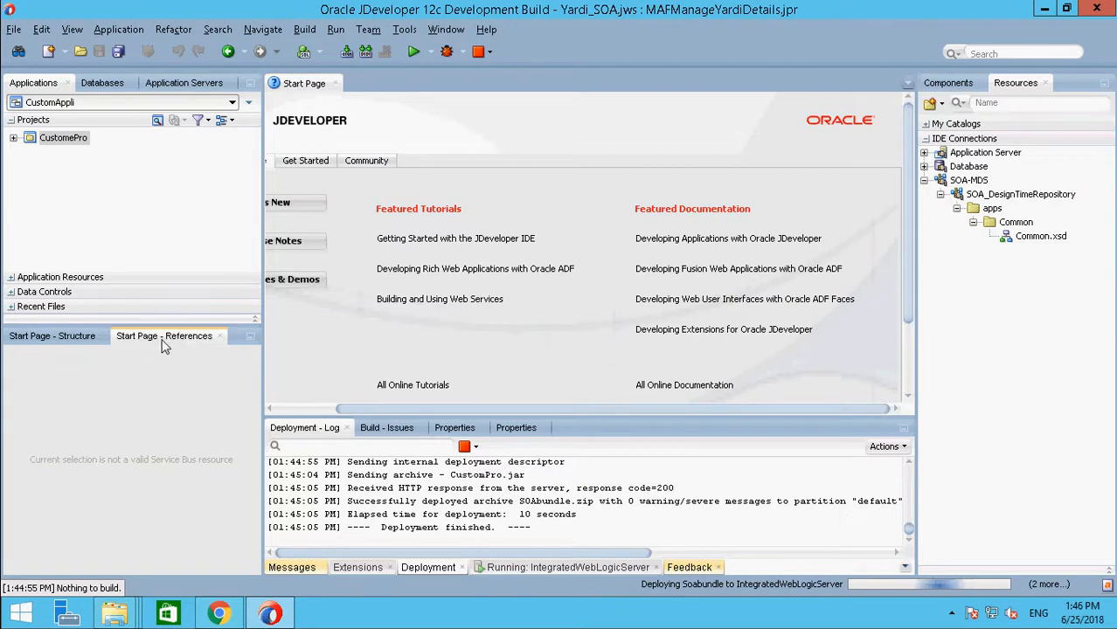
click(224, 338)
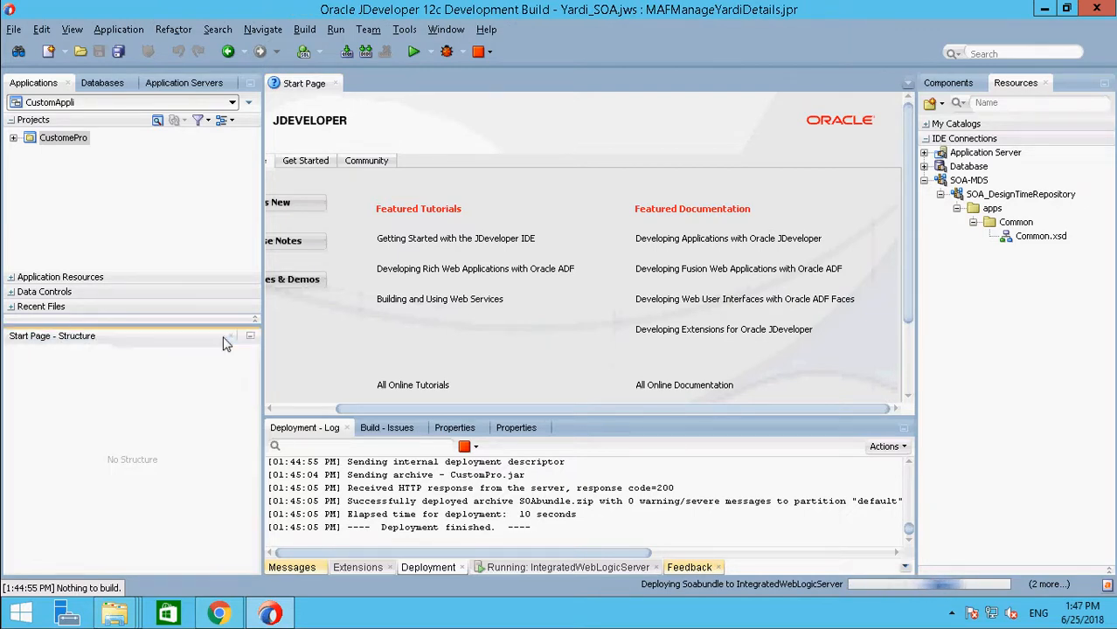
click(232, 339)
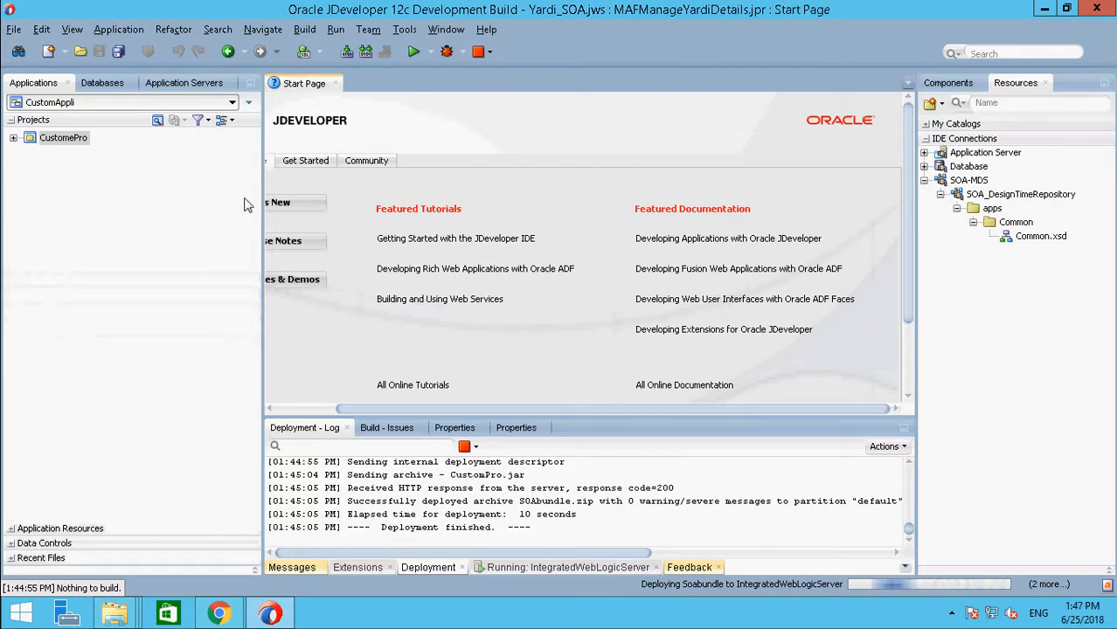
Step: Create a new SOA Application named SOA from the SOA Tier category, keeping the default directory and project settings
click(13, 30)
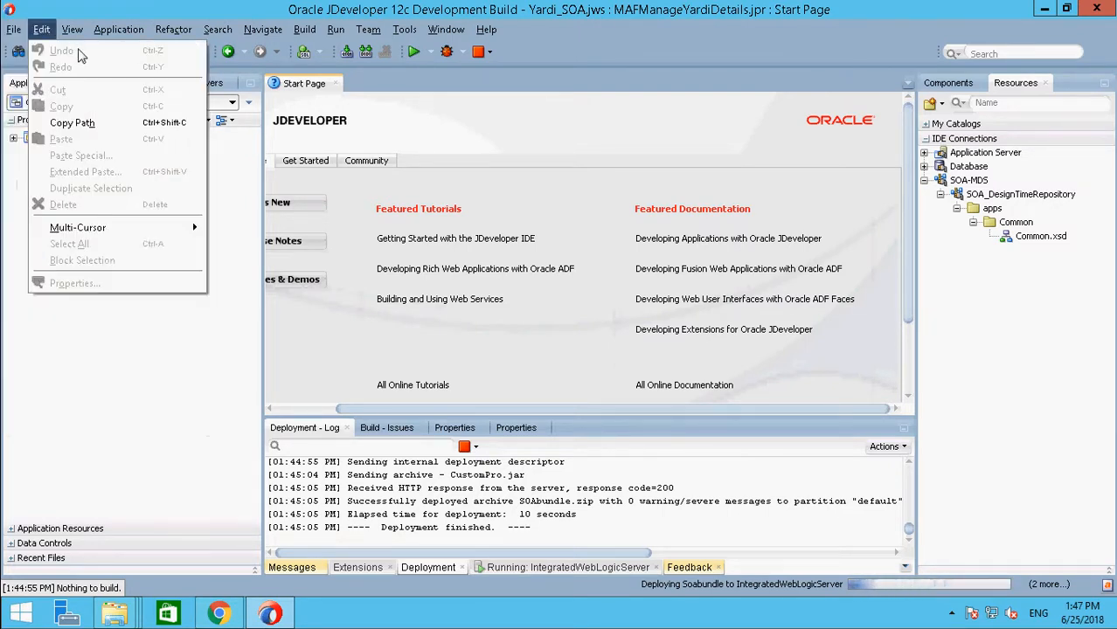
mouse_move(48, 54)
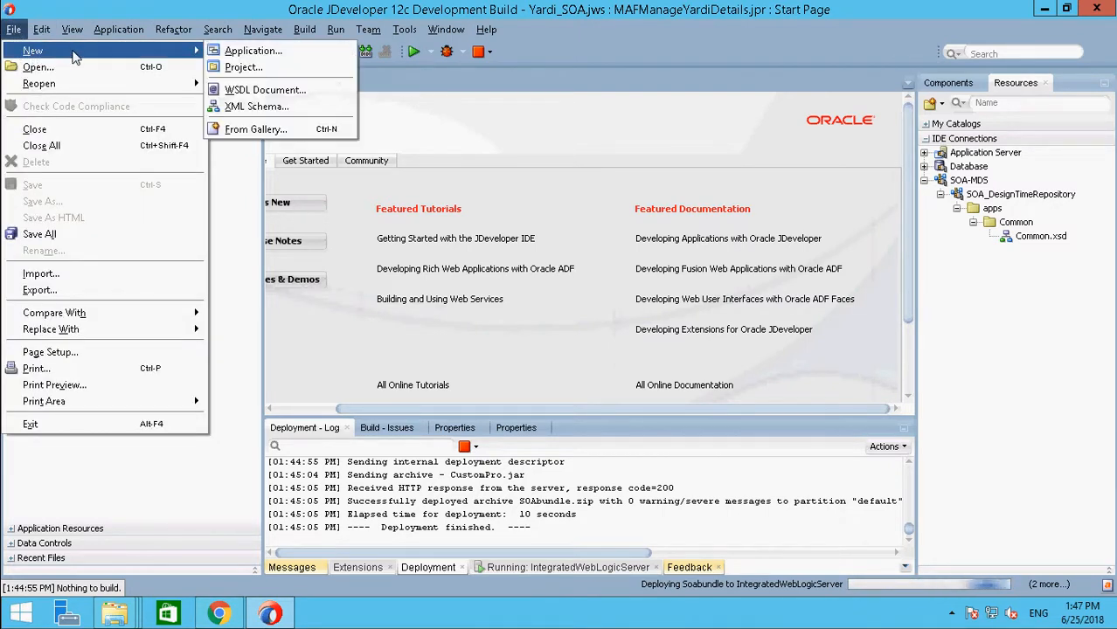
click(242, 54)
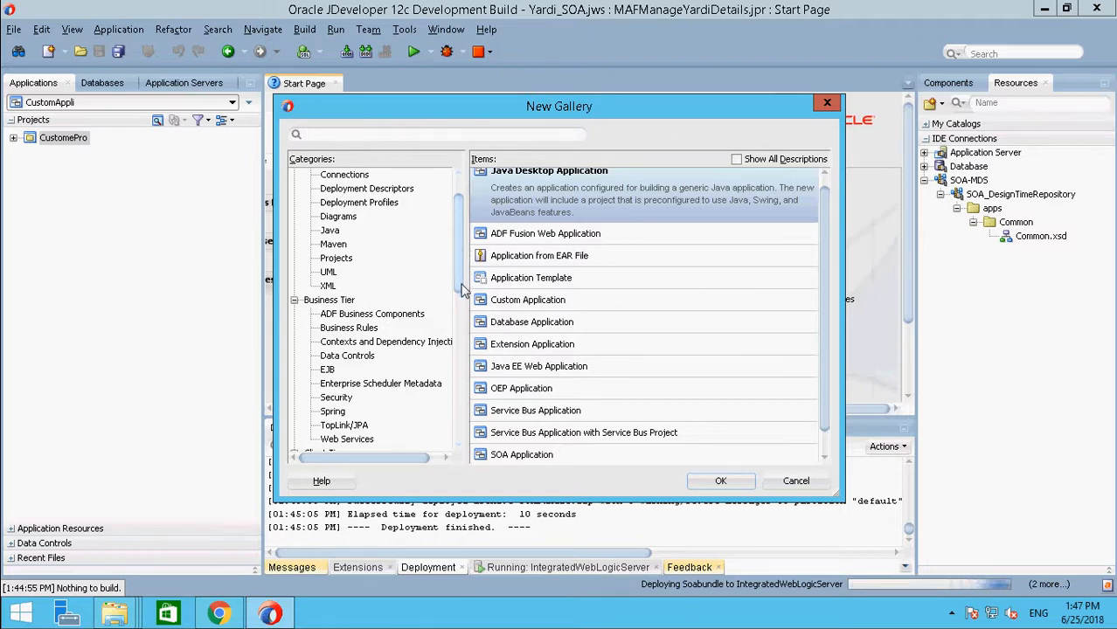
scroll(464, 297, down, 4)
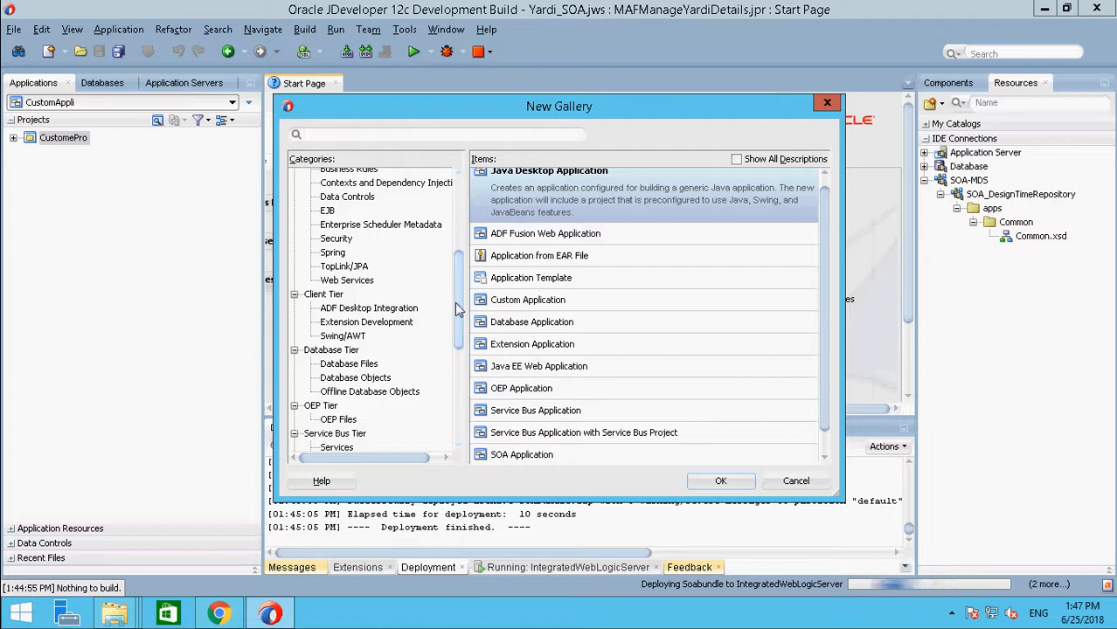
scroll(388, 332, down, 5)
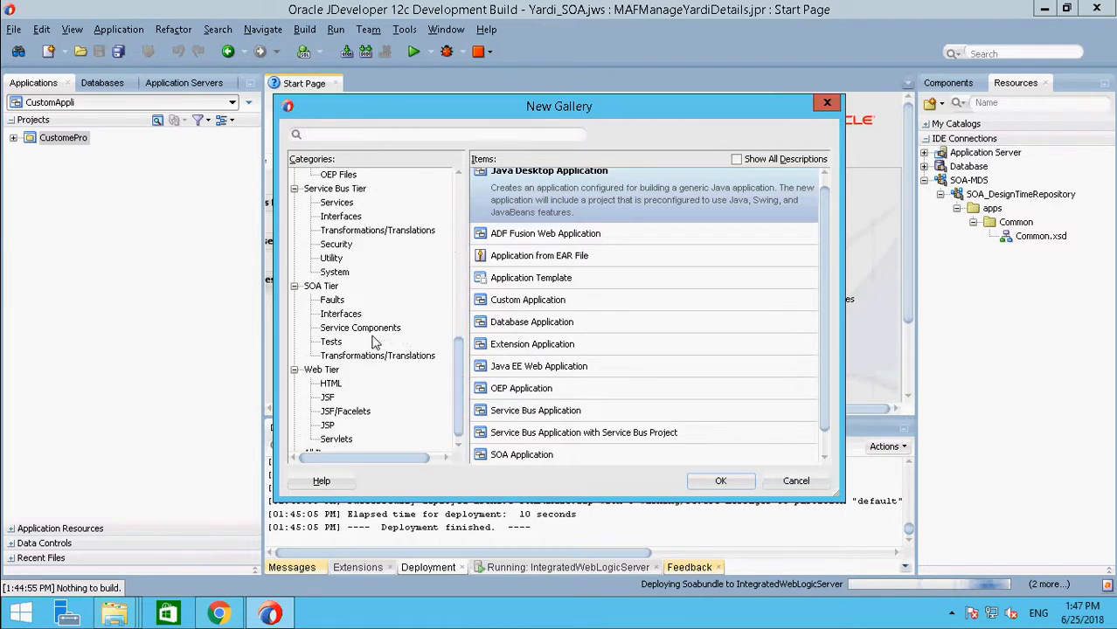
click(322, 286)
click(559, 228)
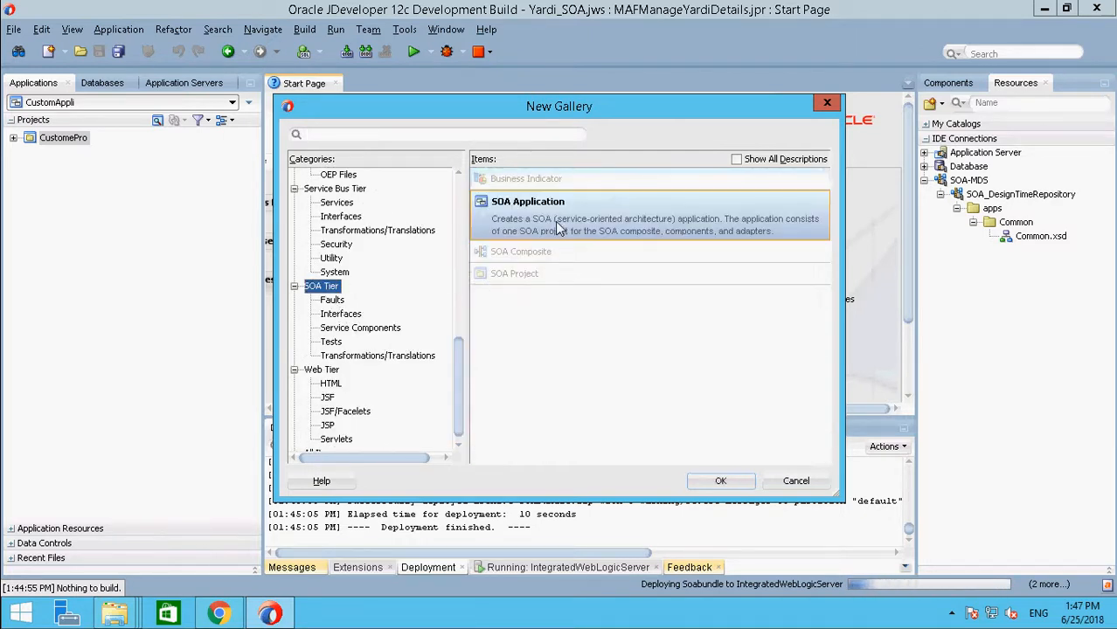
click(719, 484)
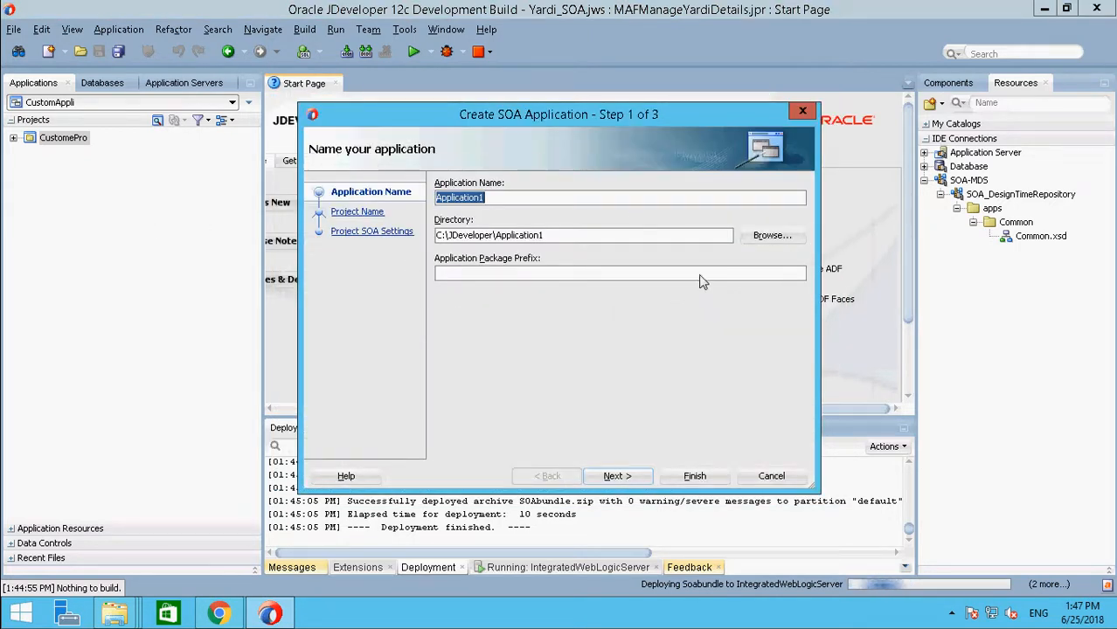
text(SOA)
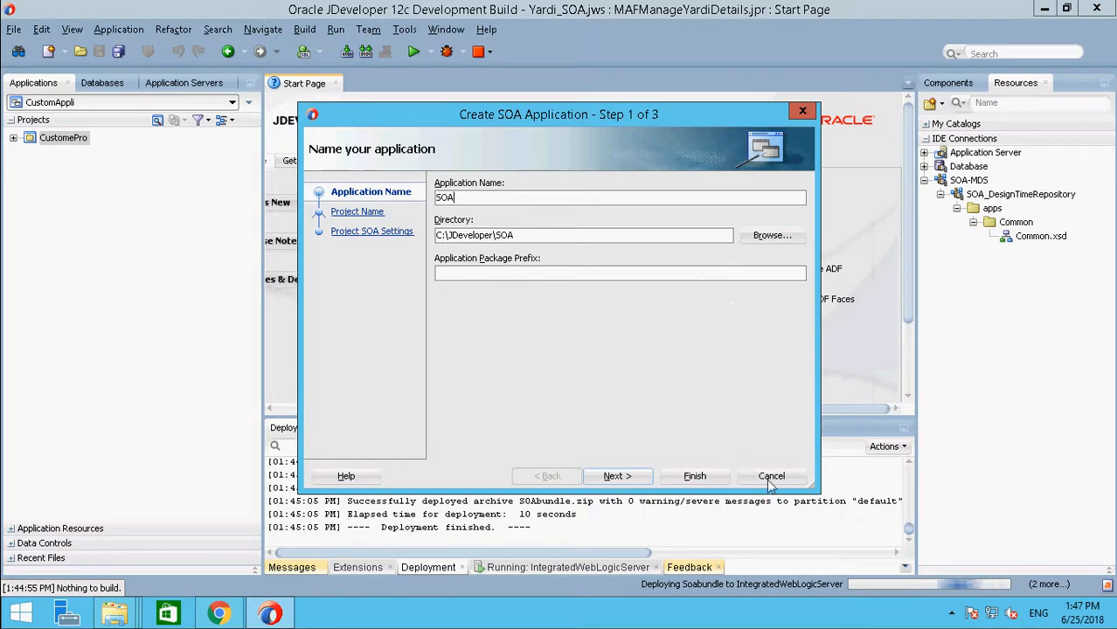
click(710, 480)
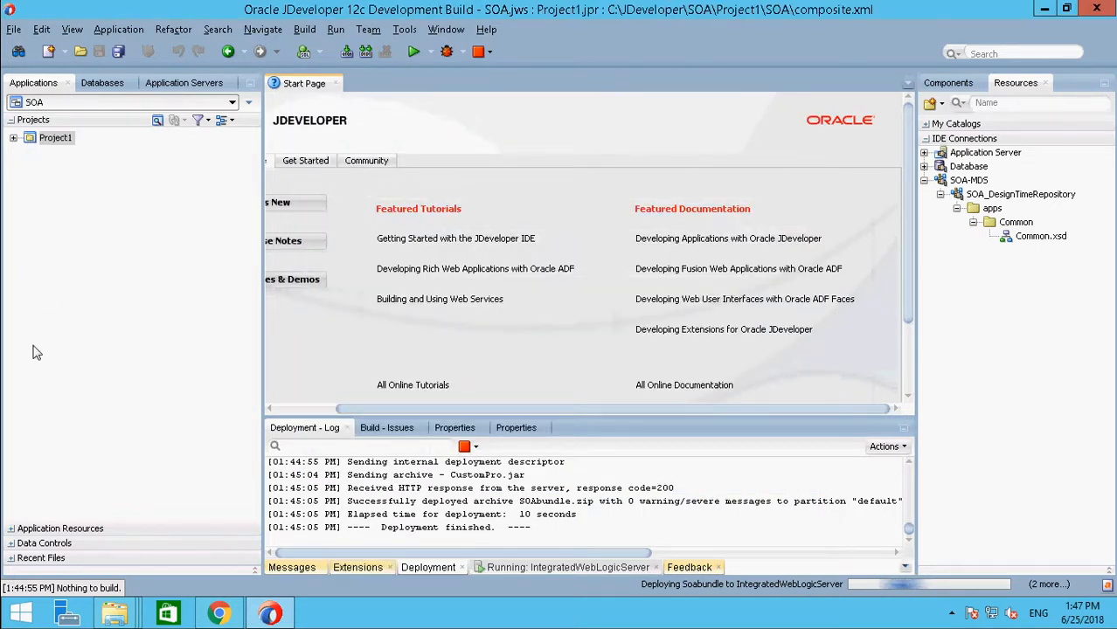
Step: Open the SOA application's adf-config.xml from the ADF META-INF descriptors and show its XML source
click(13, 137)
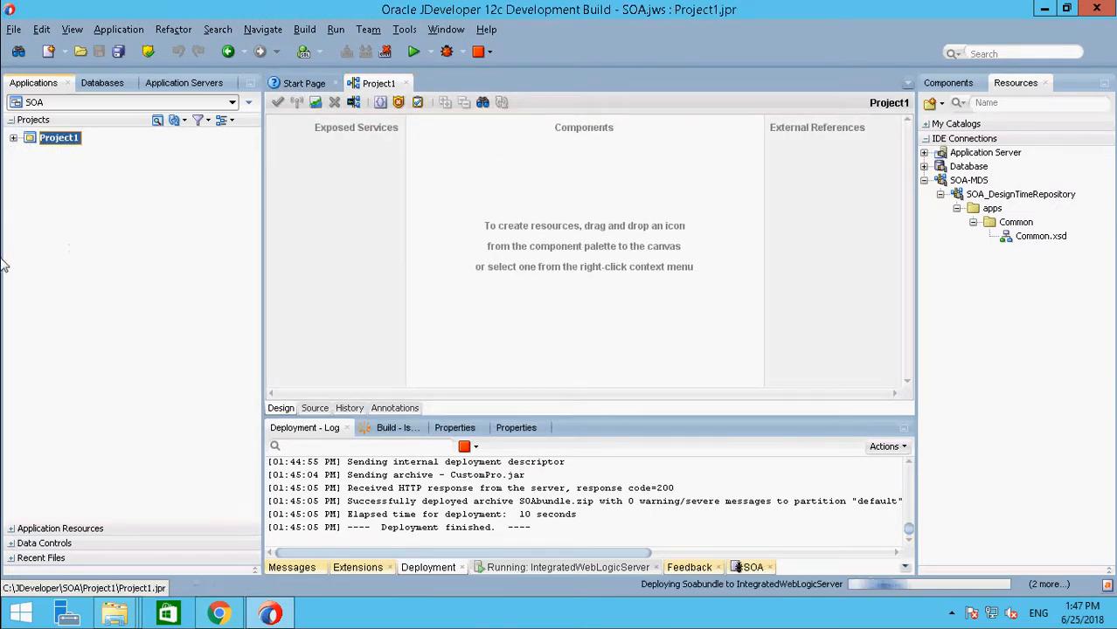
click(14, 530)
click(13, 378)
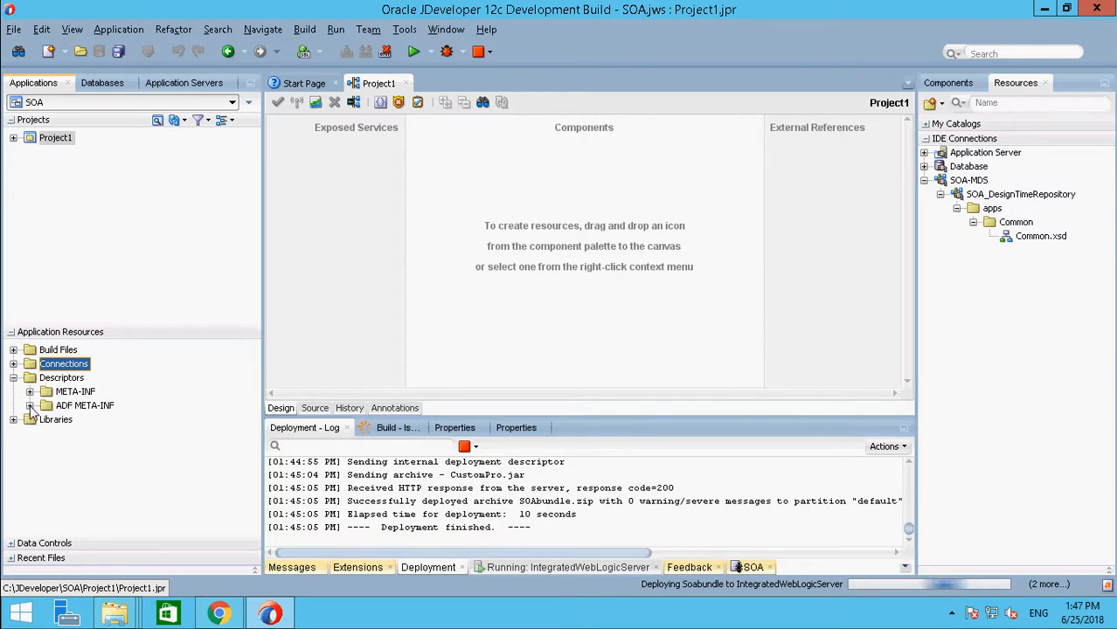
click(30, 405)
click(93, 407)
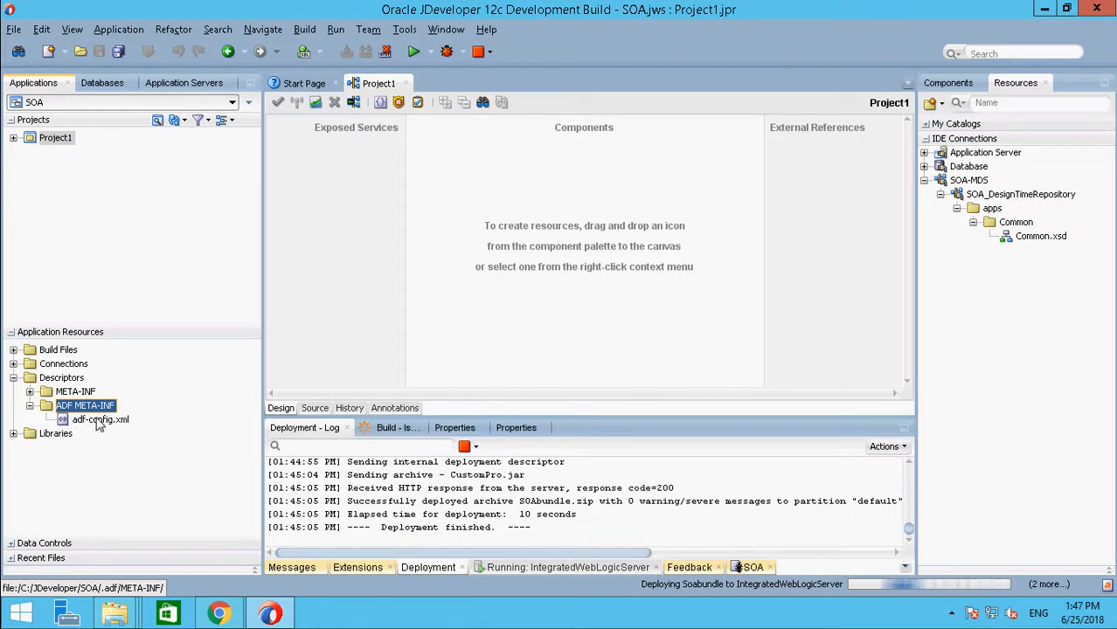
double_click(97, 421)
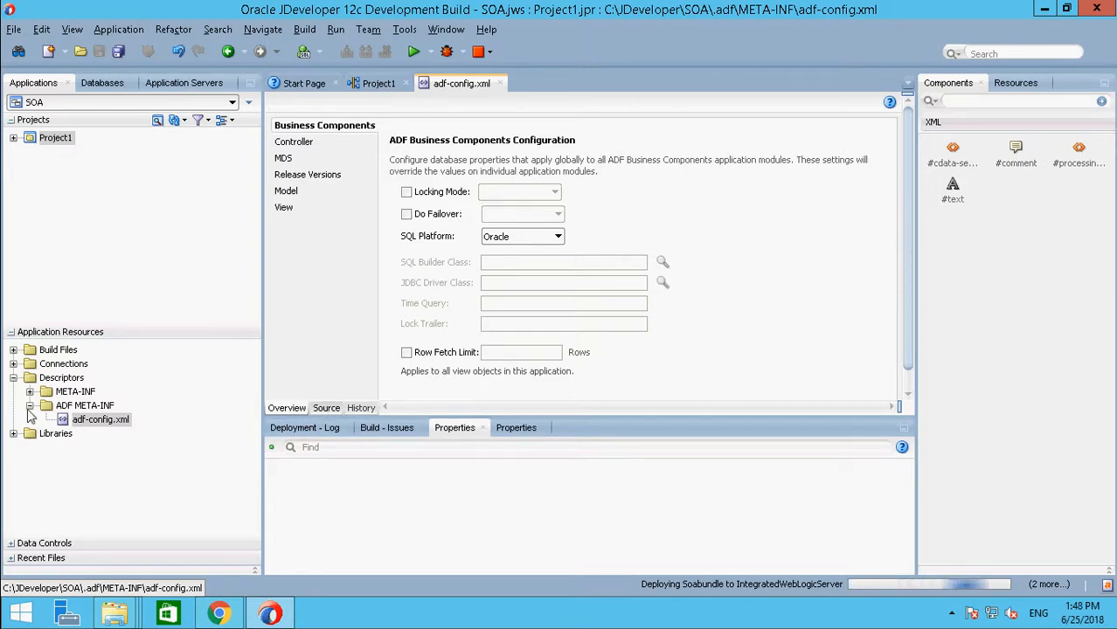
click(338, 408)
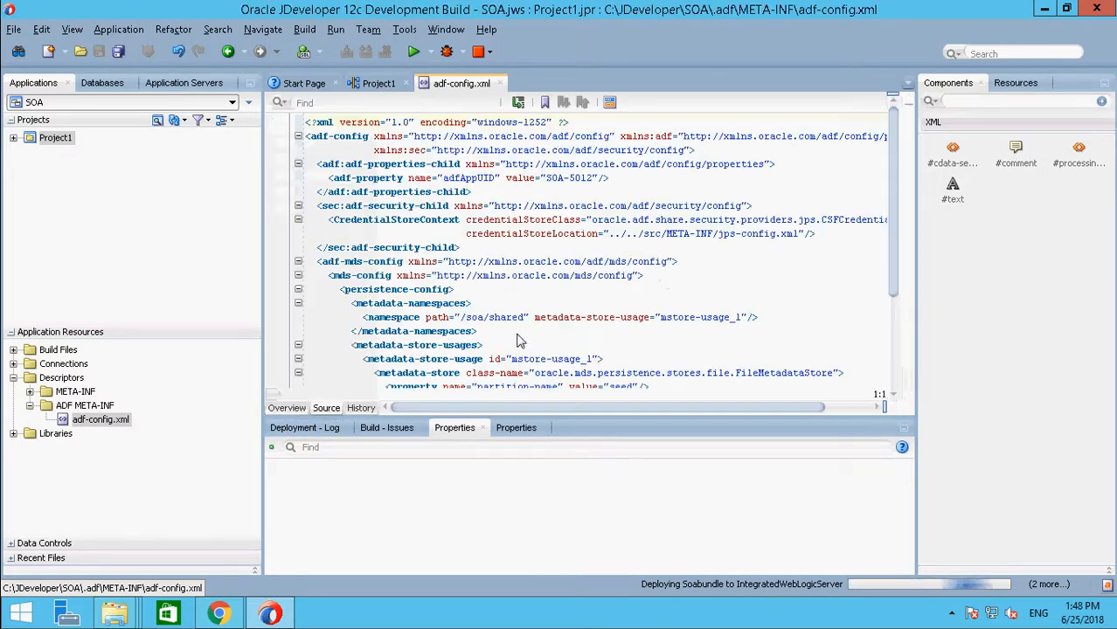
Step: Duplicate the /soa/shared namespace entry on a new line within metadata-namespaces
click(795, 185)
drag(353, 187, 797, 192)
key(ctrl+c)
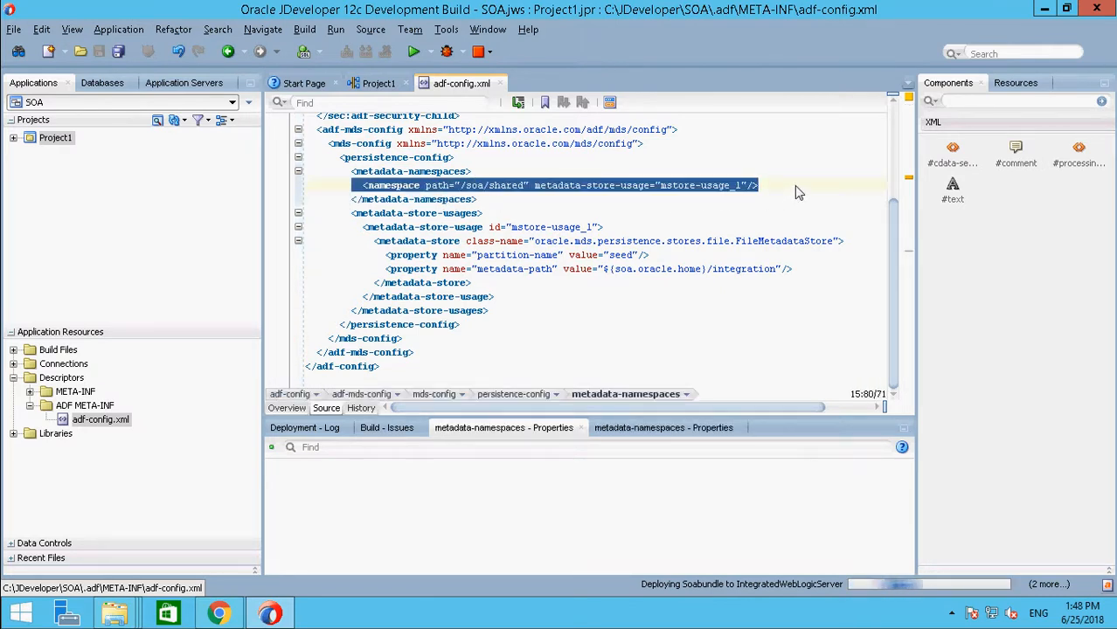
click(797, 190)
key(Return)
key(ctrl+v)
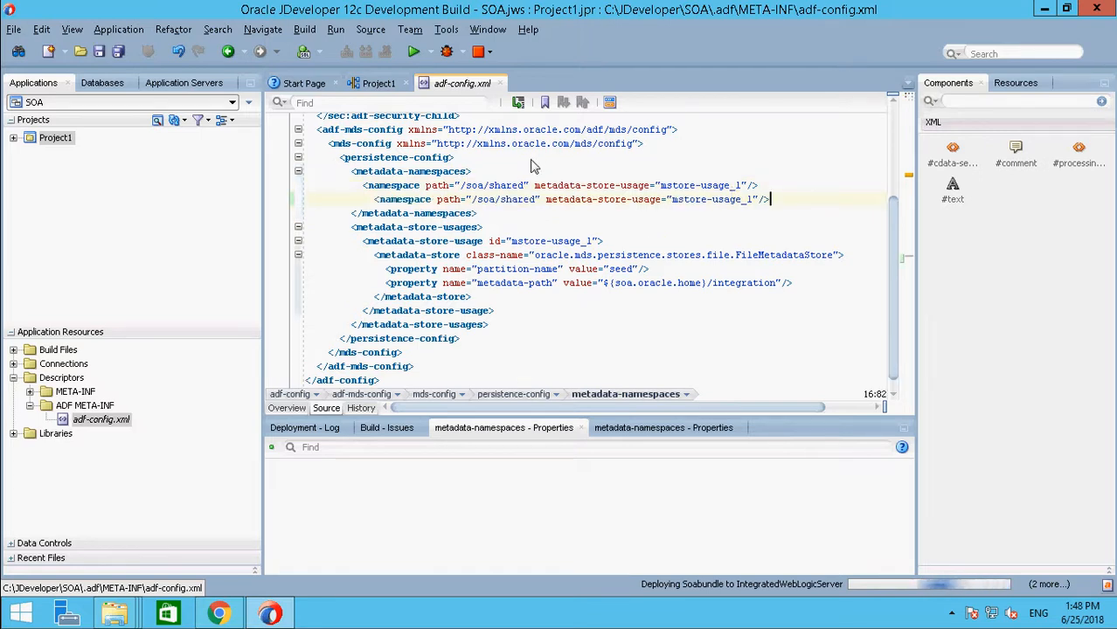
Step: Set the duplicated namespace entry's path to apps and its metadata-store-usage to mstore-usage_2
click(475, 200)
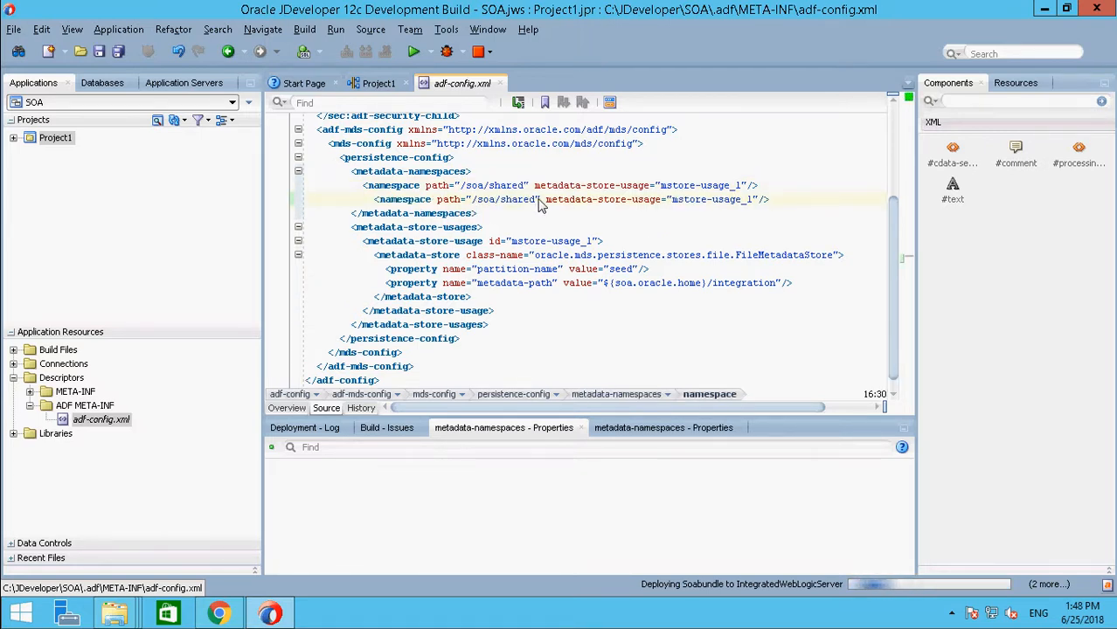
shift+click(537, 200)
text(apss)
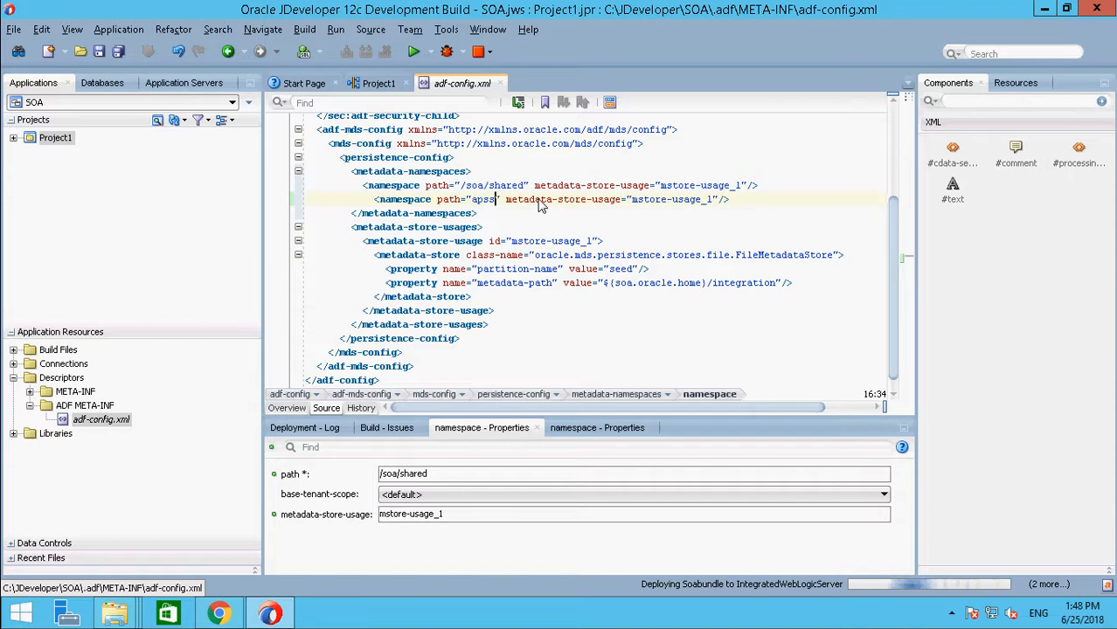
key(BackSpace)
key(BackSpace)
text(pss)
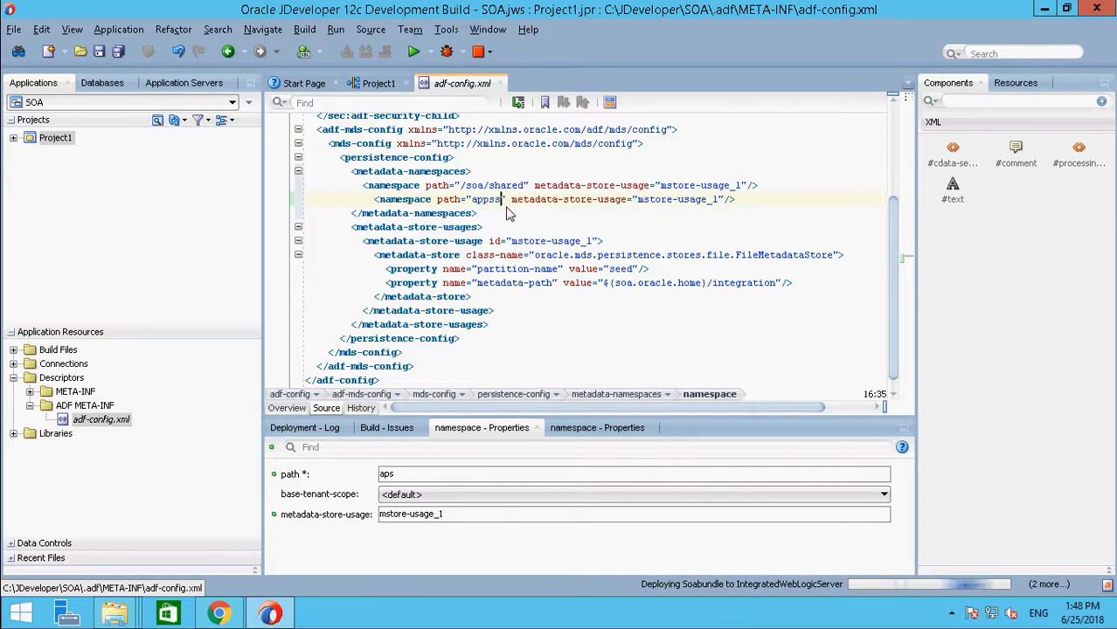
key(BackSpace)
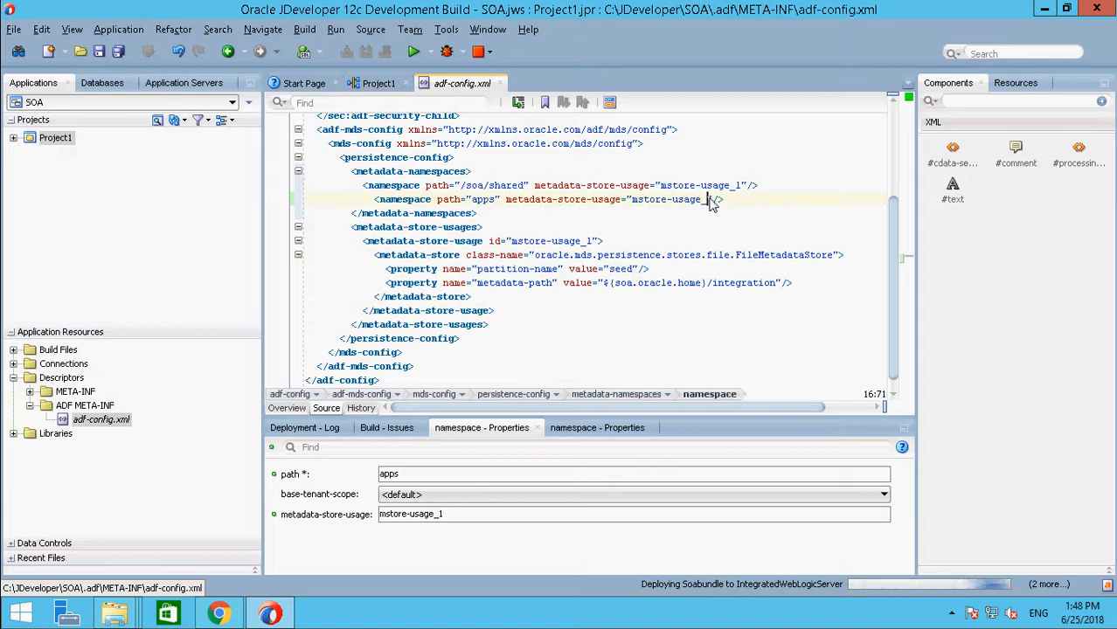
Step: Duplicate the mstore-usage_1 metadata-store-usage block directly below the original and set the copy's id to mstore-usage_2
click(359, 245)
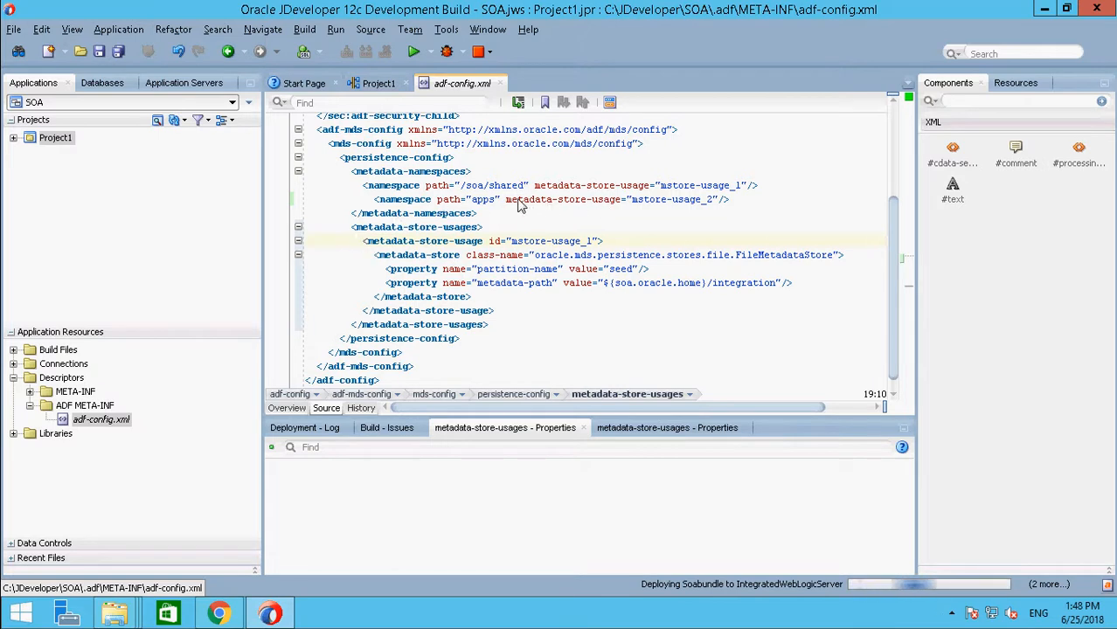
drag(506, 199, 730, 199)
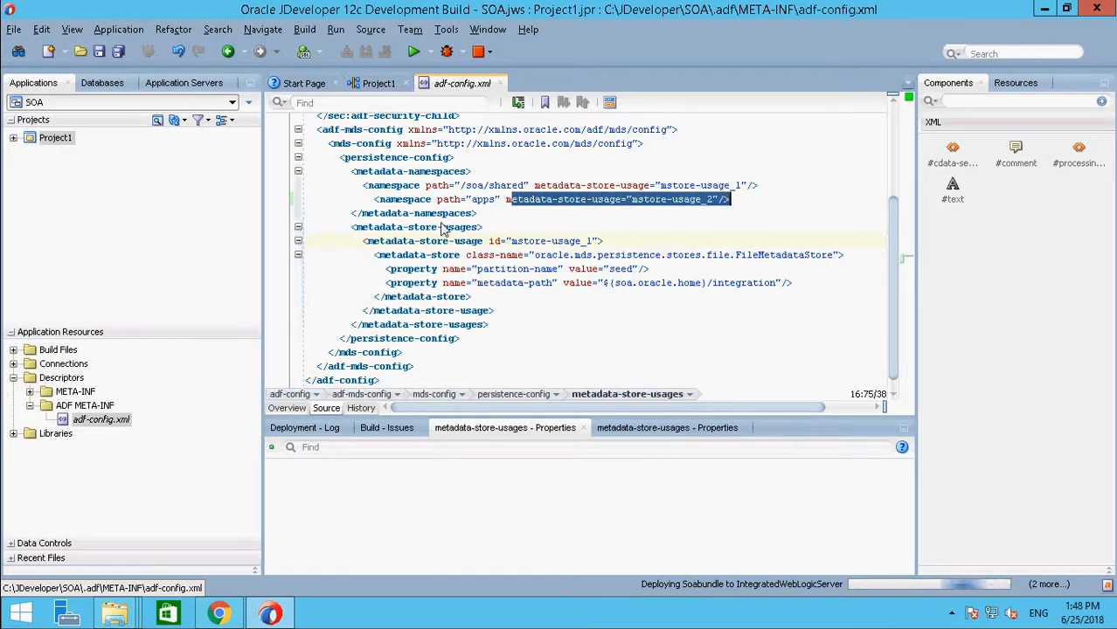
click(353, 243)
shift+click(479, 298)
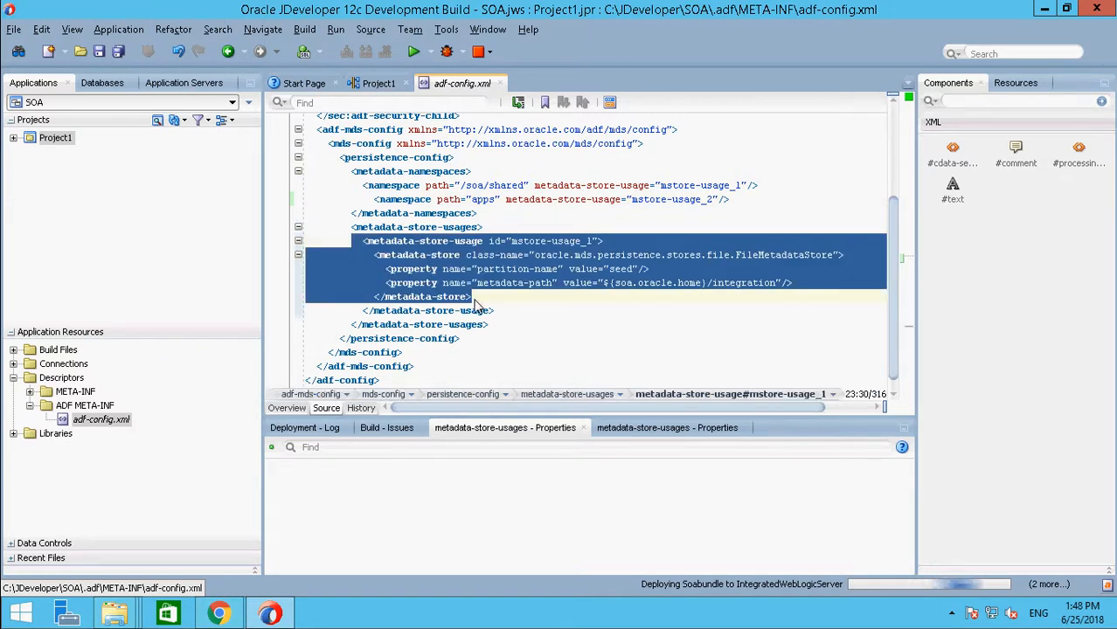
double_click(405, 241)
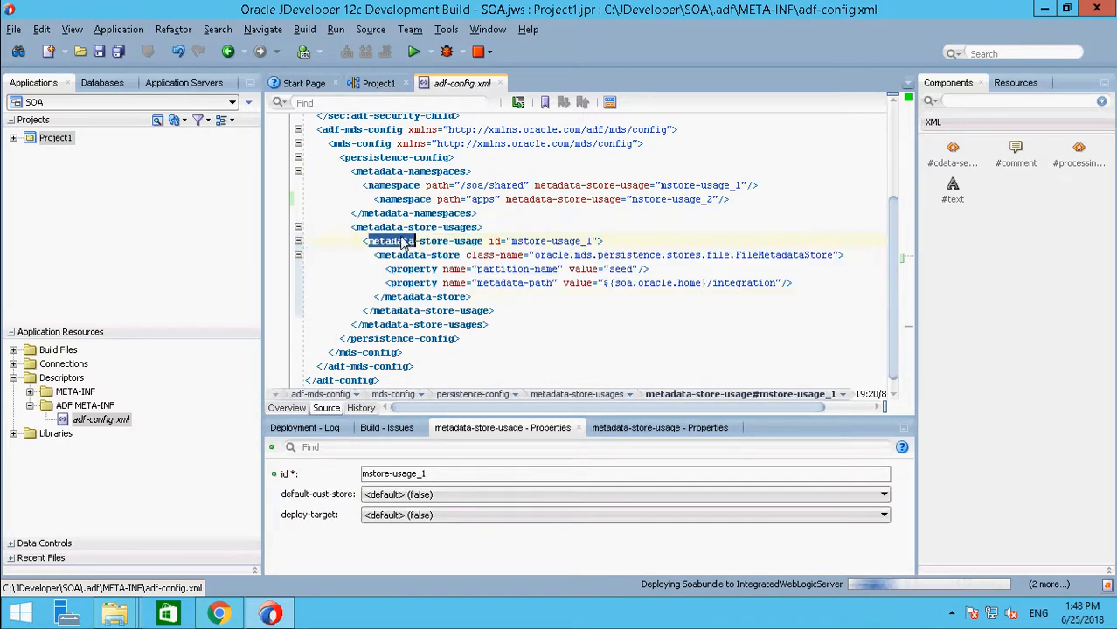
click(359, 241)
shift+click(492, 311)
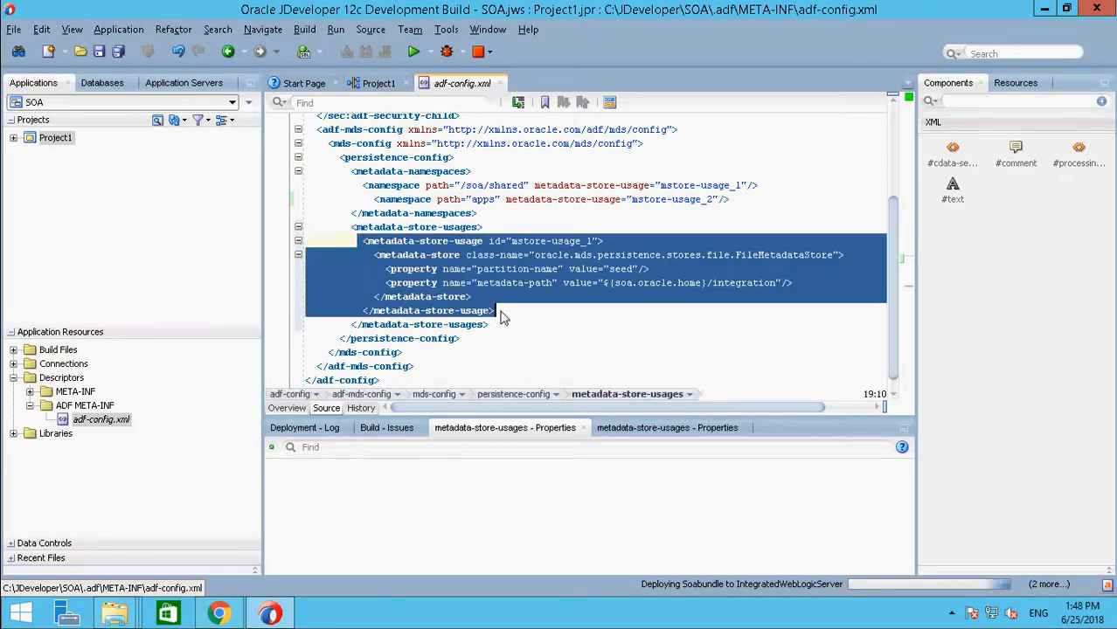
click(537, 318)
key(Return)
key(ctrl+v)
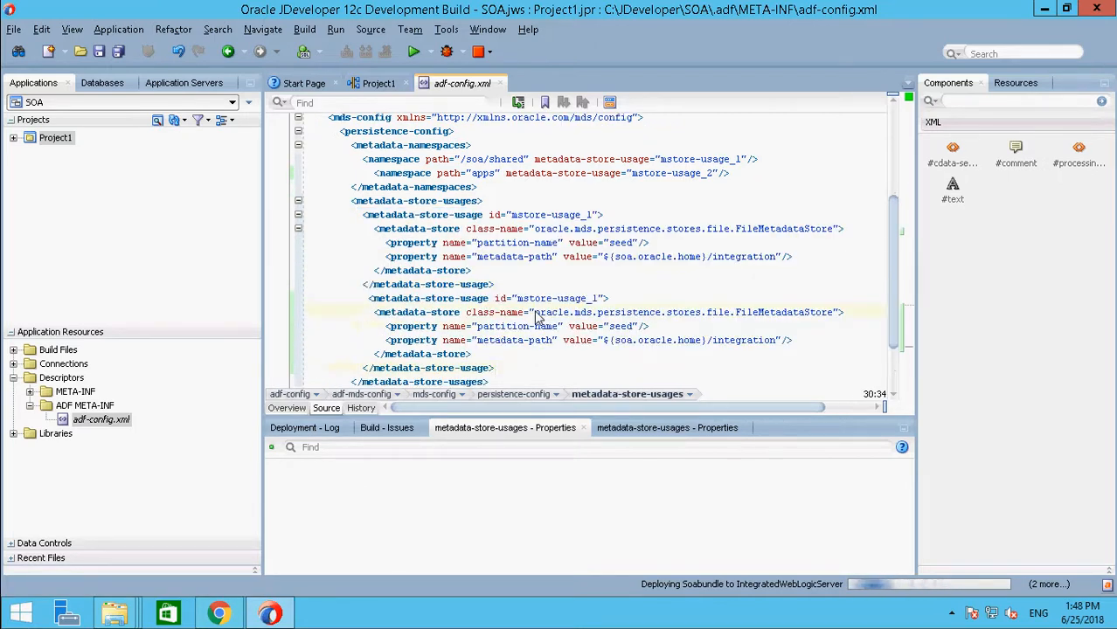
click(599, 299)
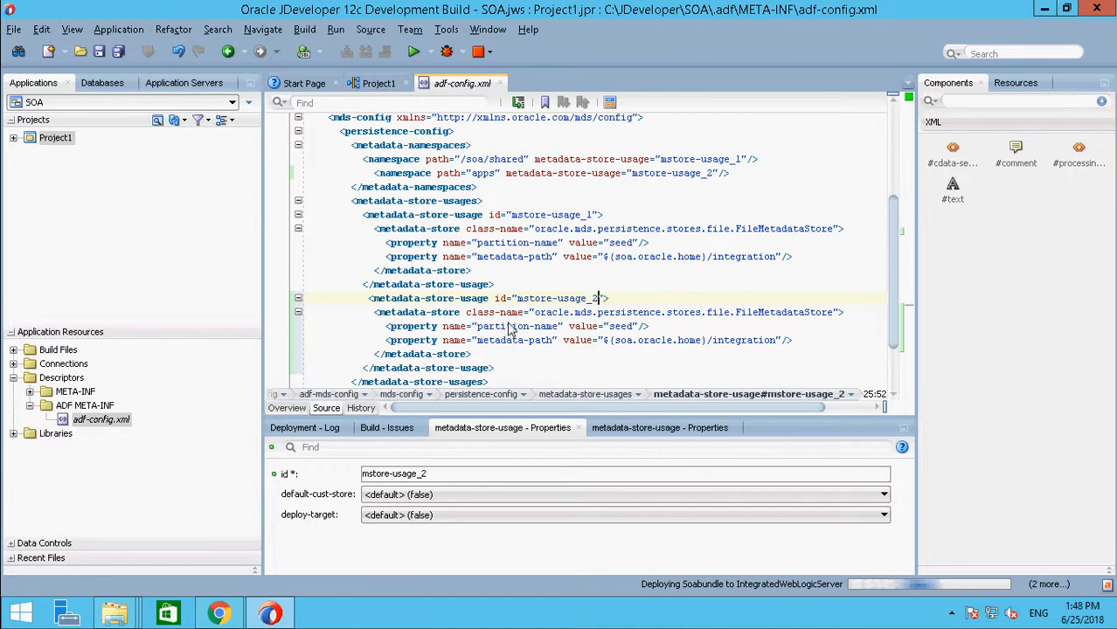
Step: In the mstore-usage_2 block, delete the partition-name property and shorten the metadata-path value to ${soa.oracle.home}
drag(649, 326, 387, 330)
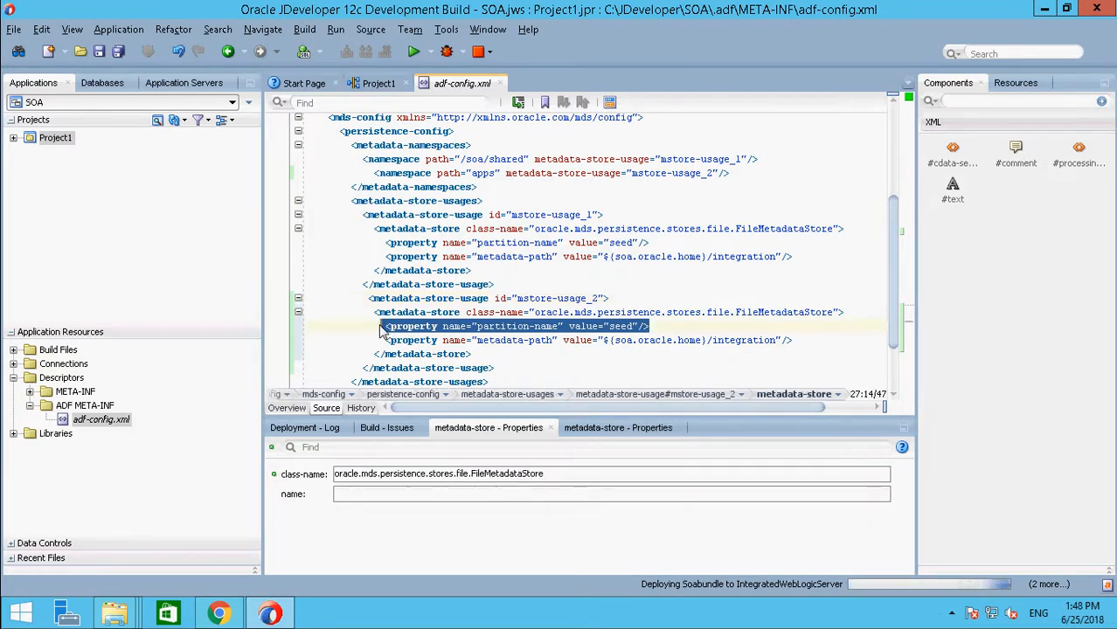
key(Delete)
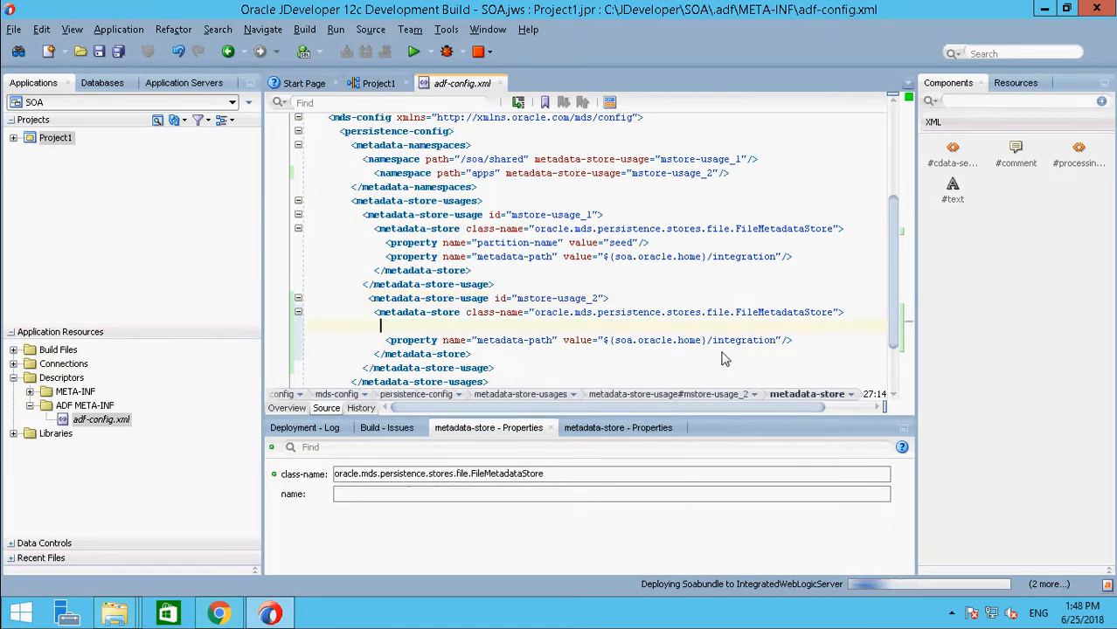
drag(709, 344, 777, 347)
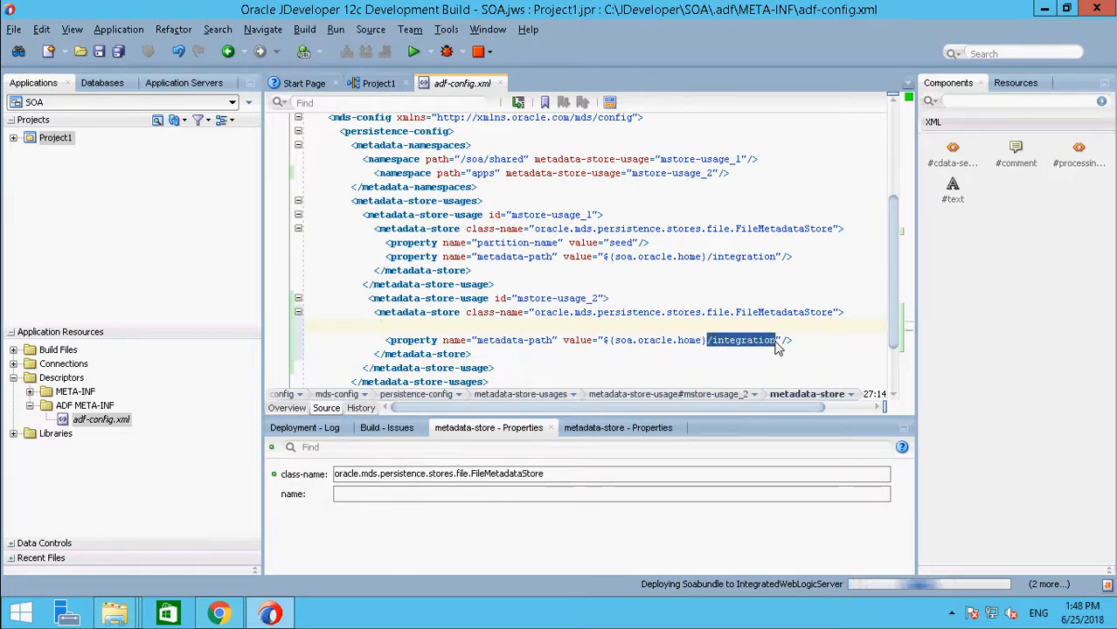
key(Delete)
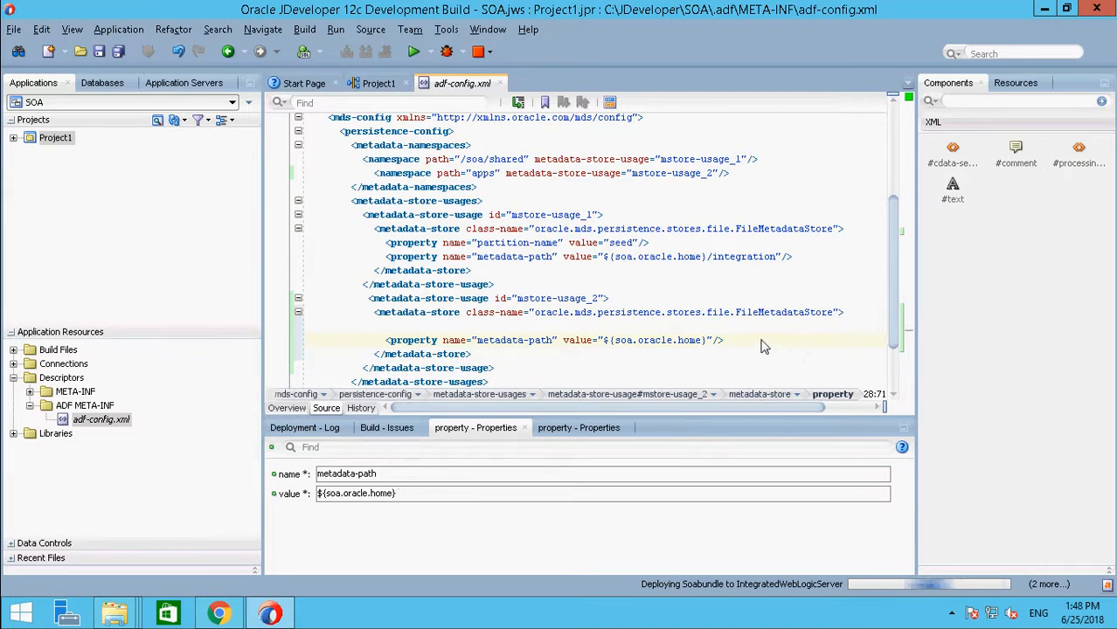
Step: Reformat the XML source of adf-config.xml and save the file
click(518, 103)
scroll(645, 310, down, 2)
click(645, 310)
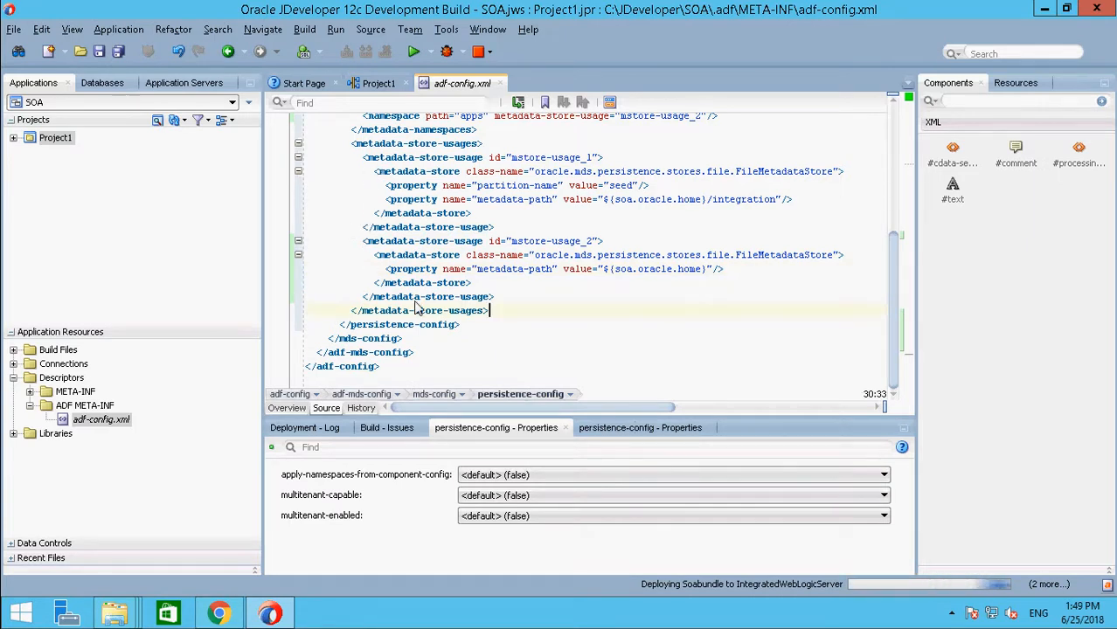
key(ctrl+s)
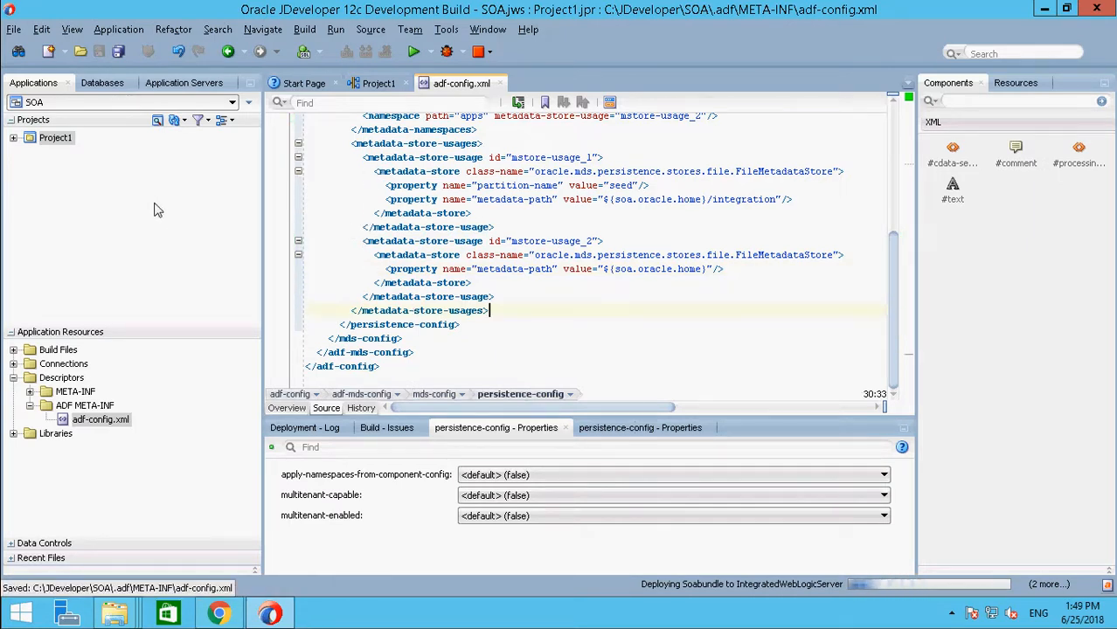
click(48, 138)
click(13, 138)
click(13, 138)
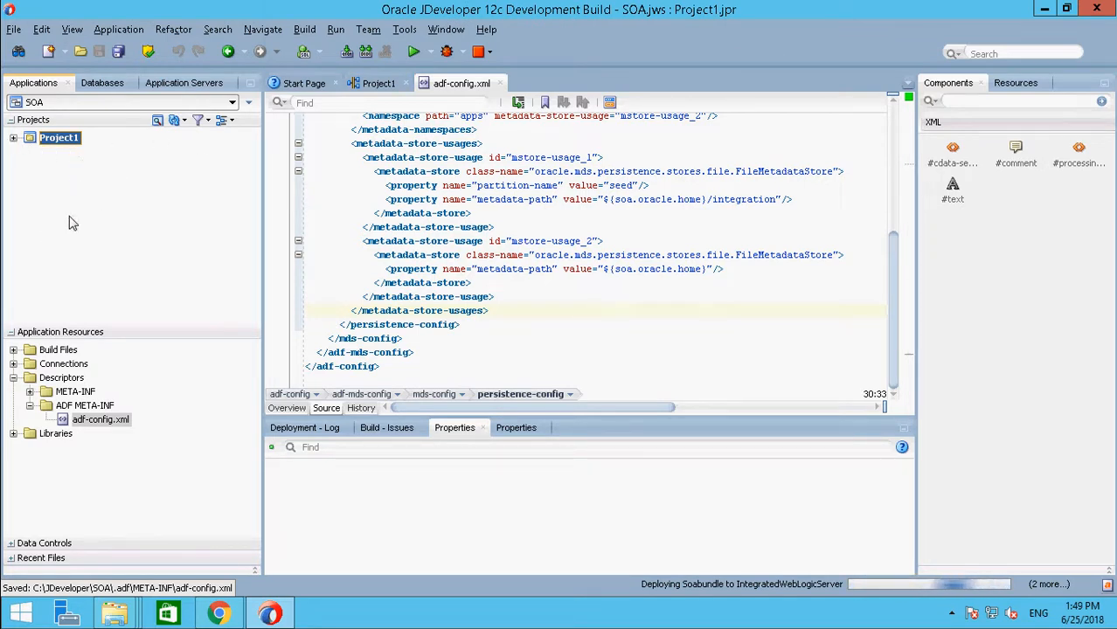
click(14, 378)
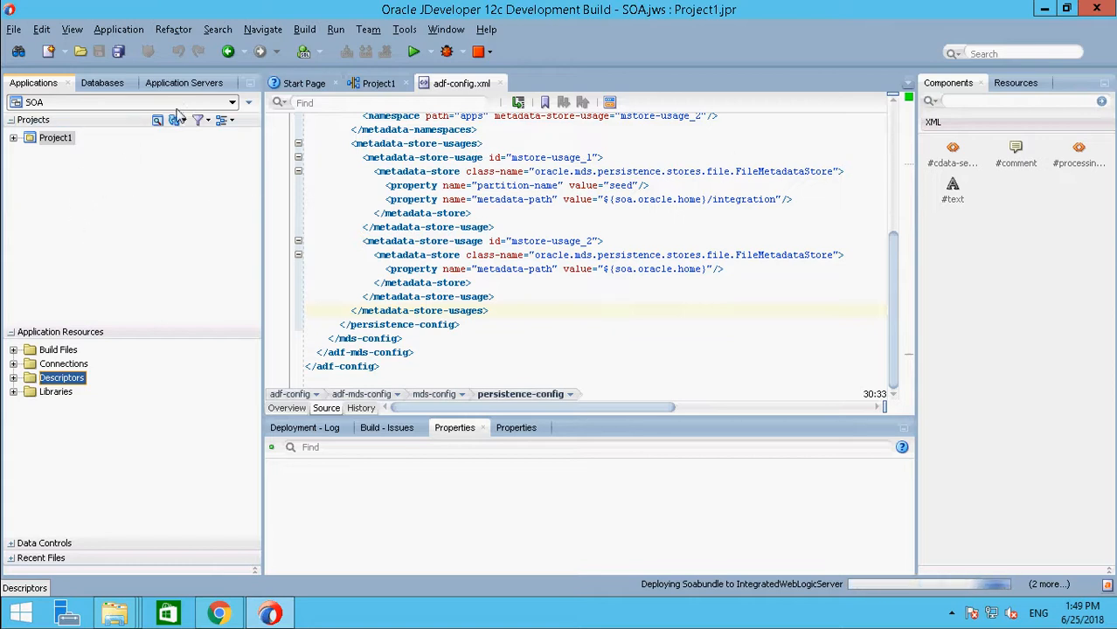
click(13, 377)
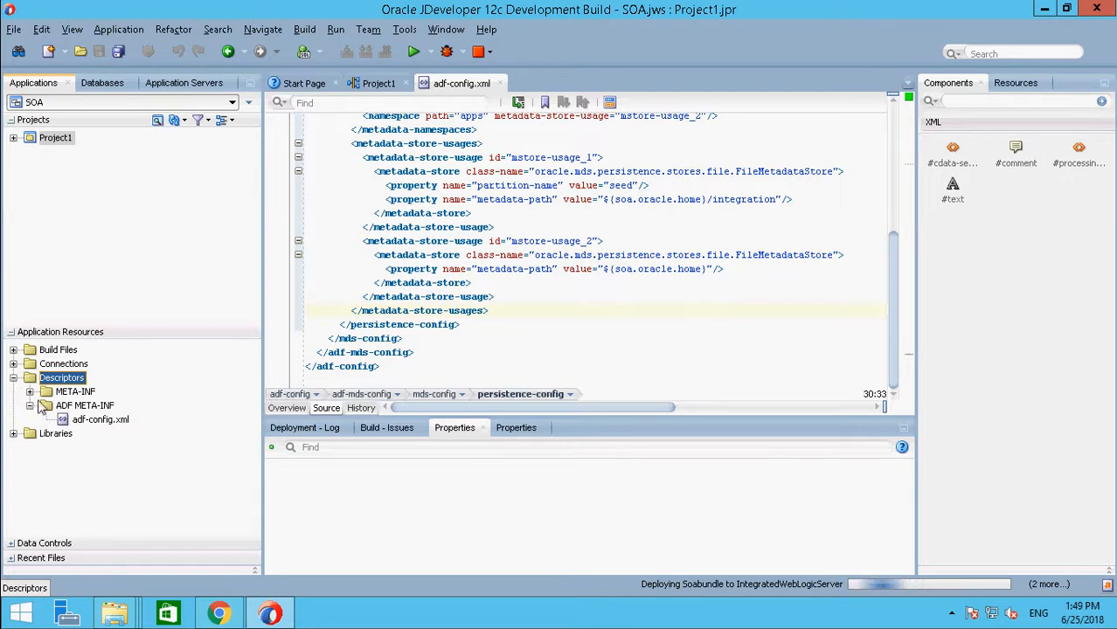
click(98, 420)
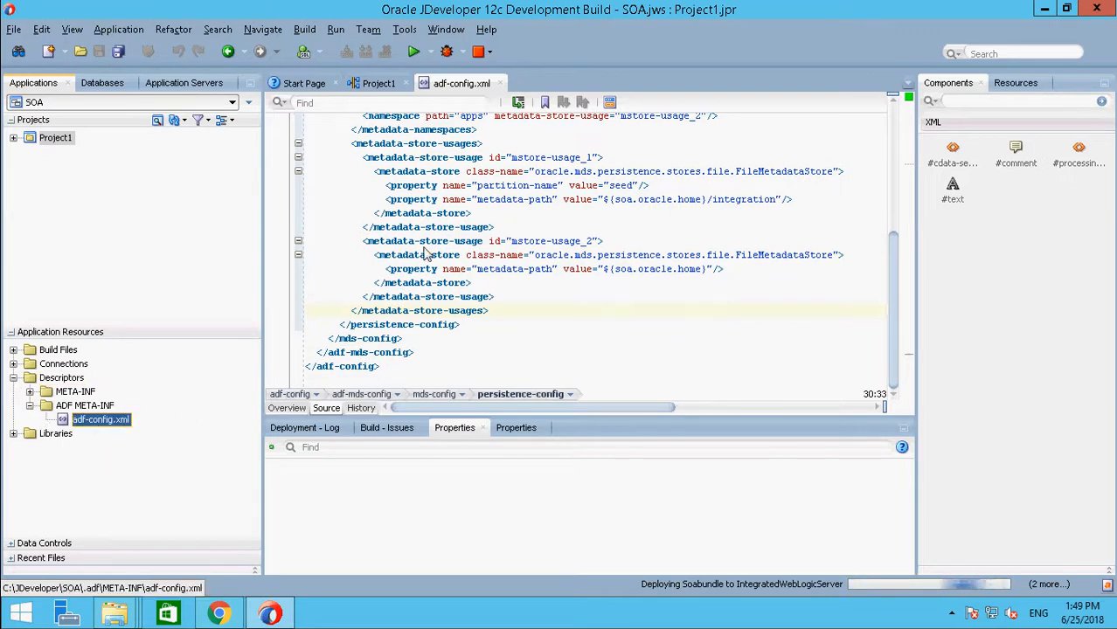
Step: Save all open files with Project1 selected in the SOA application
click(57, 138)
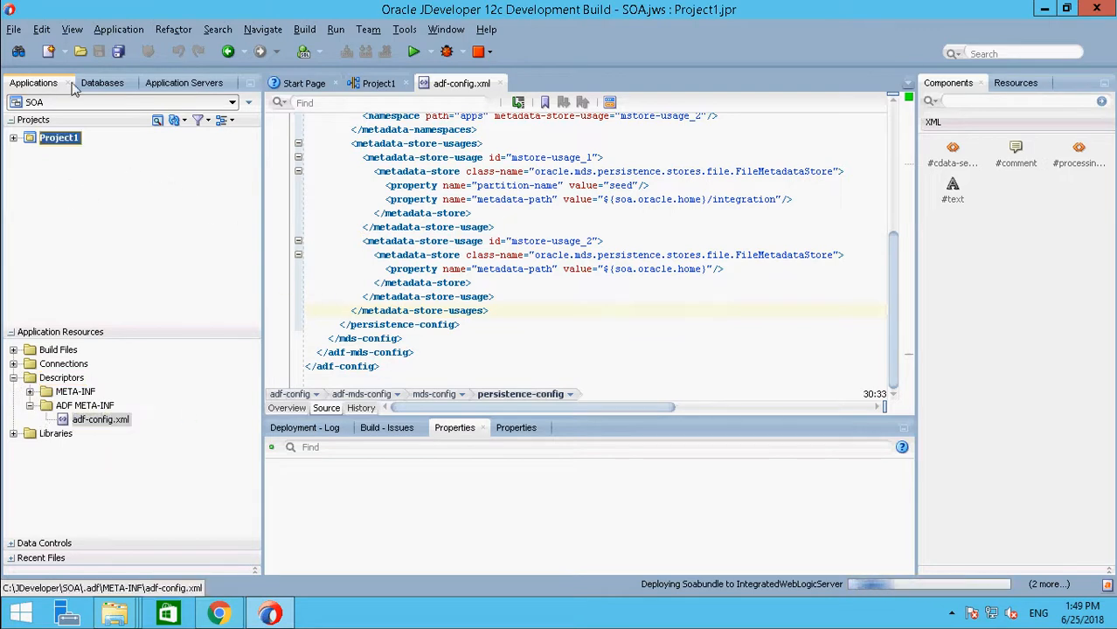
click(120, 52)
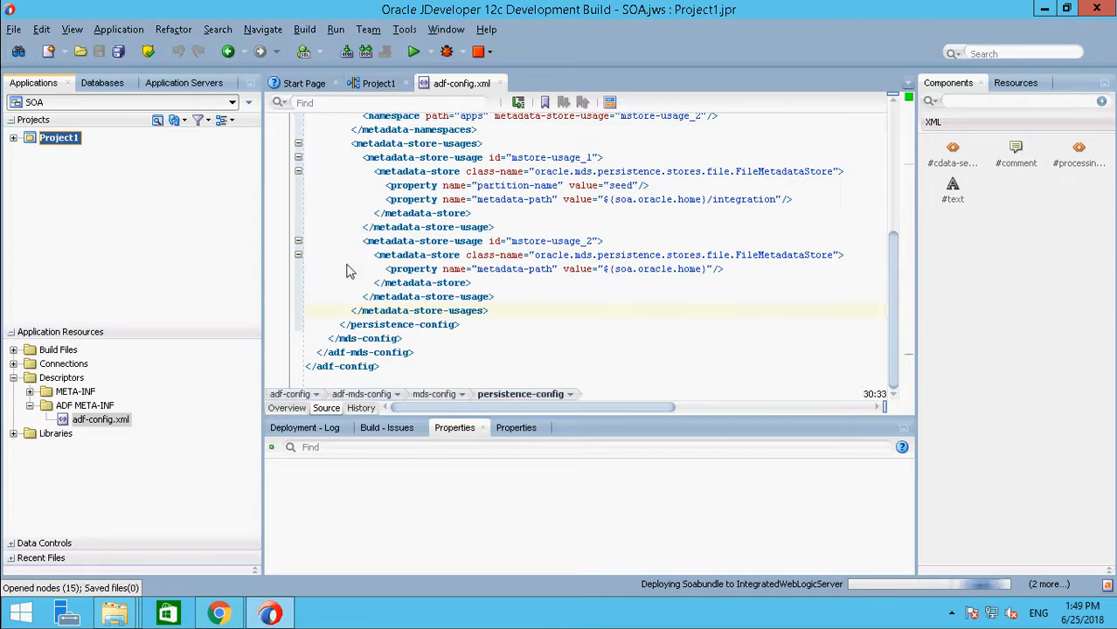